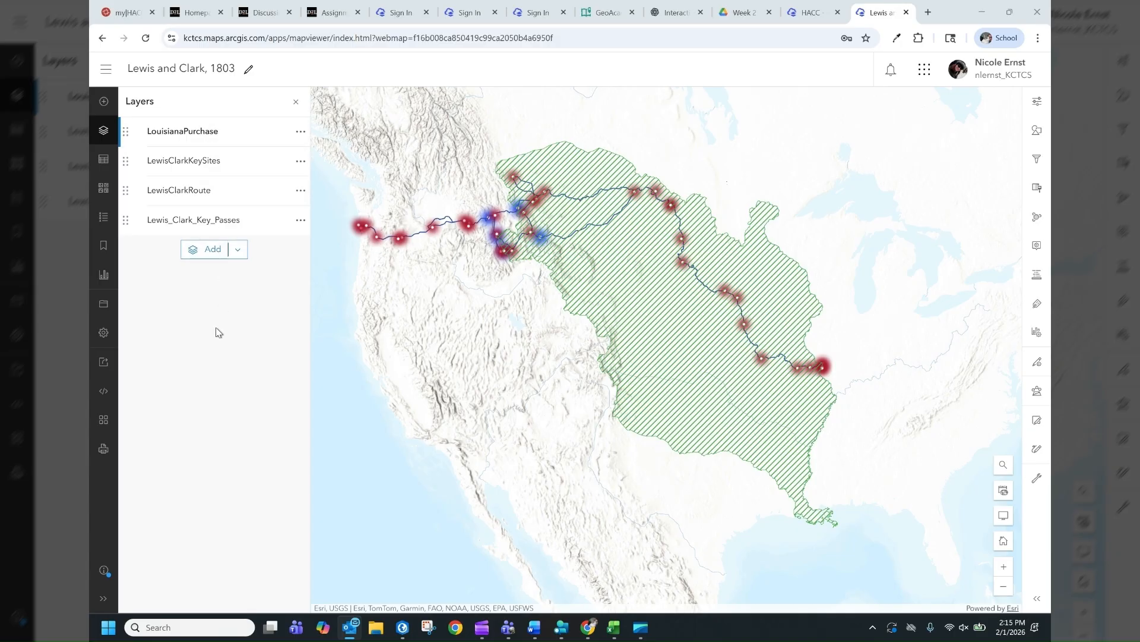
Search My content for "1800" and add the STATE_1800_US feature layer to the map.
{"action": "left_click", "coordinate": [215, 249]}
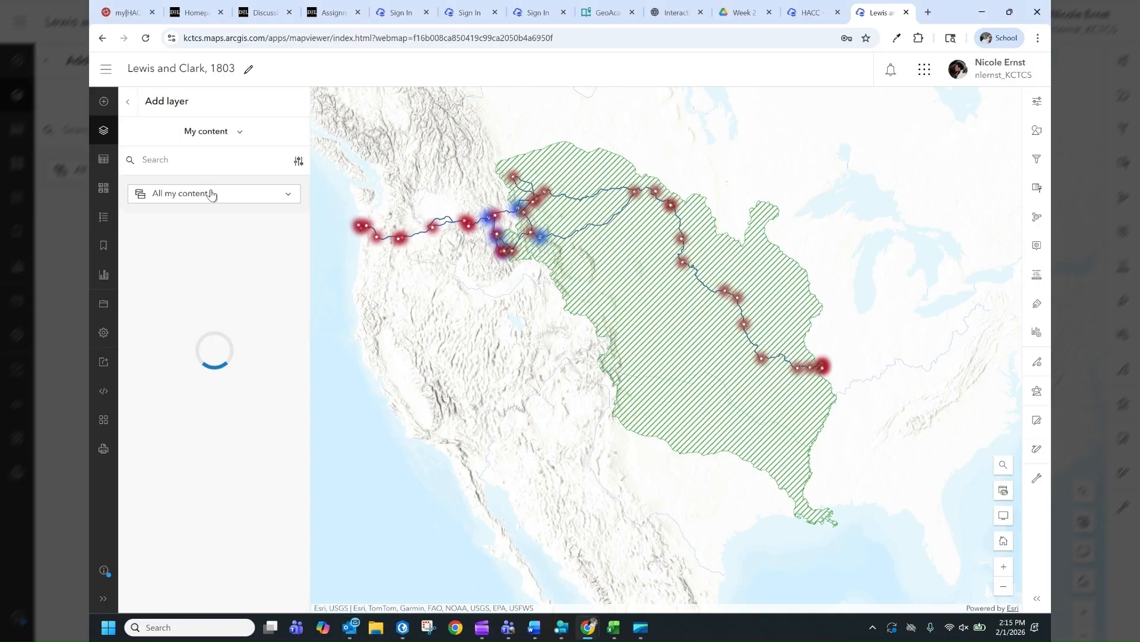
{"action": "left_click", "coordinate": [196, 158]}
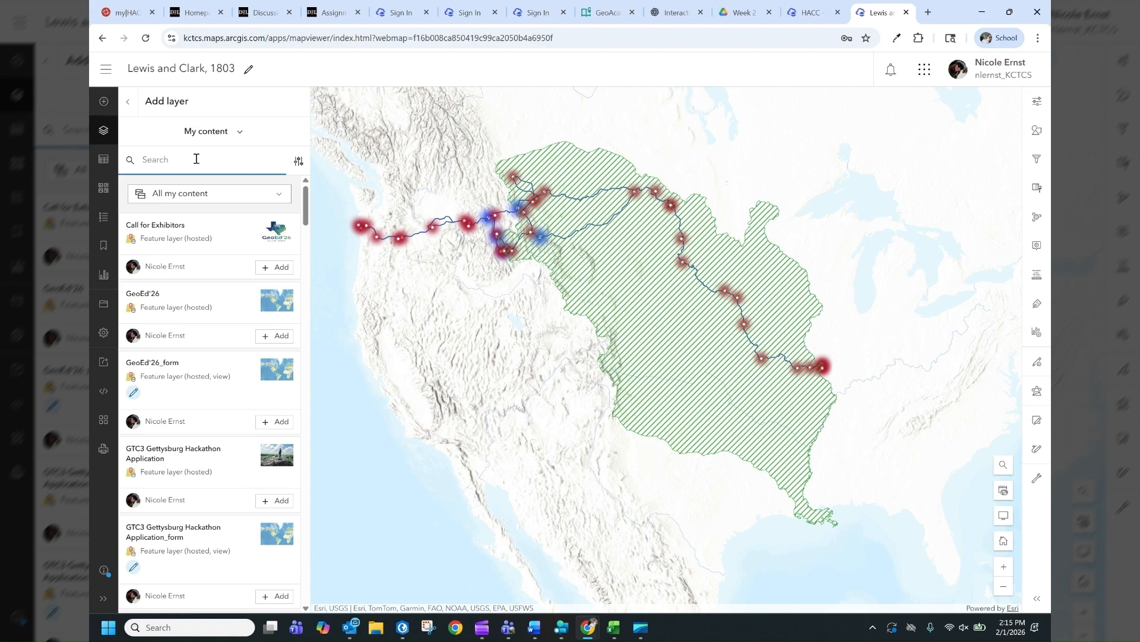
{"action": "type", "text": "180"}
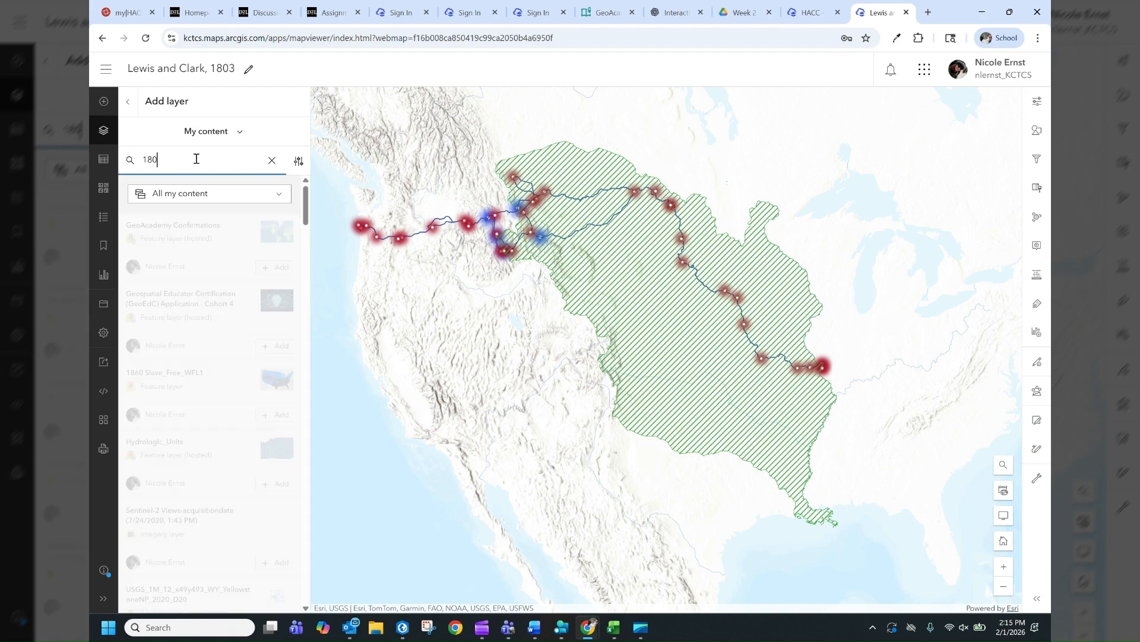
{"action": "type", "text": "0"}
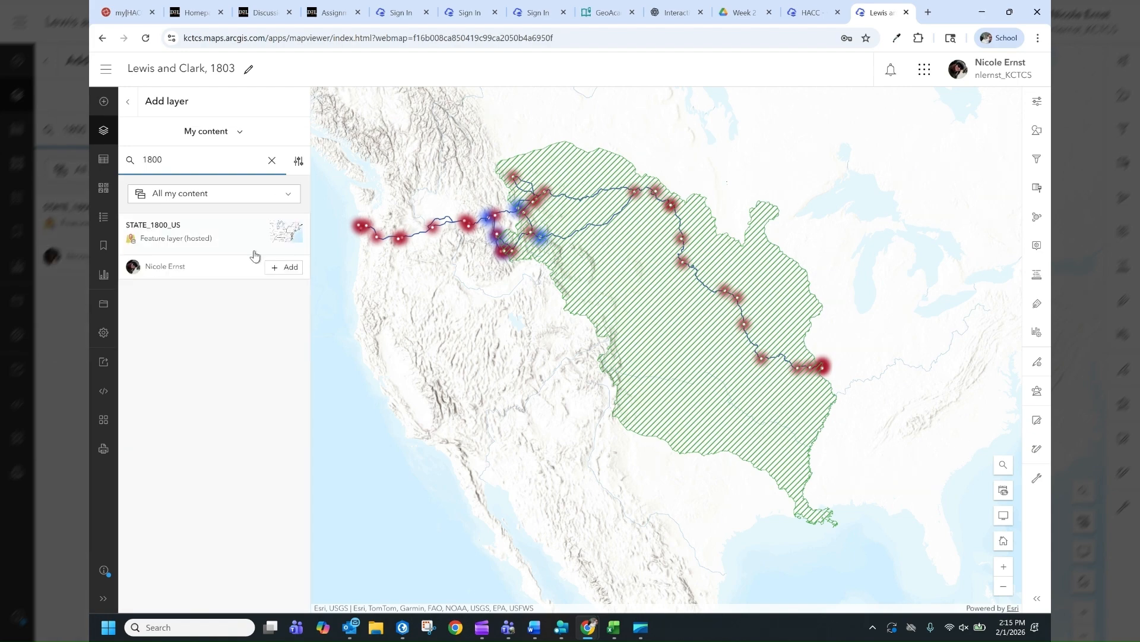
{"action": "left_click", "coordinate": [279, 269]}
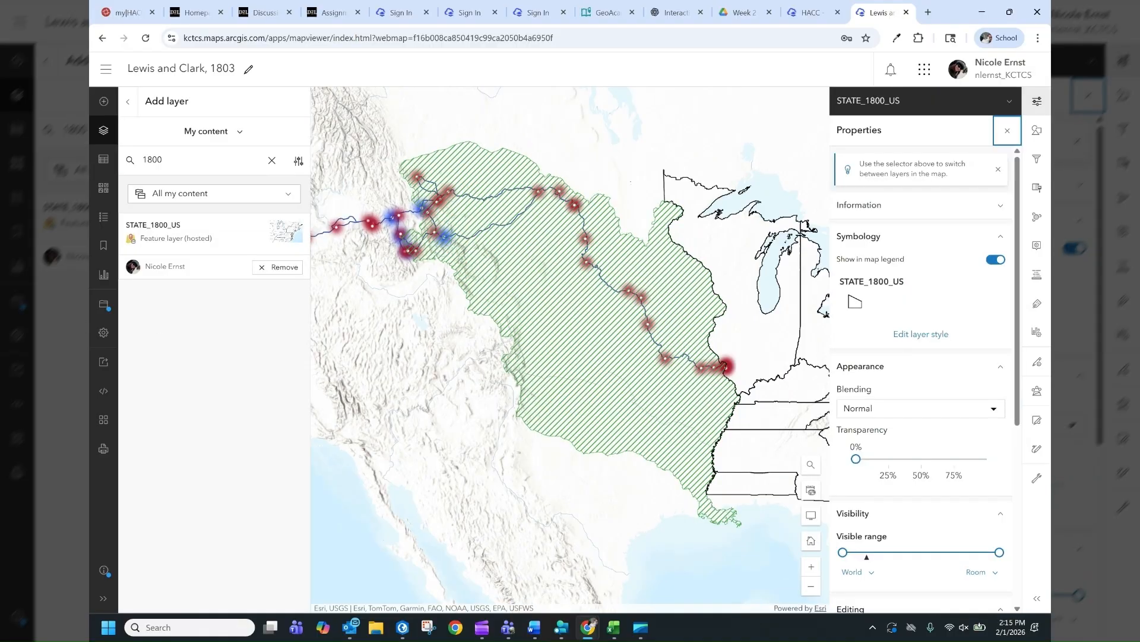
{"action": "left_click", "coordinate": [999, 170]}
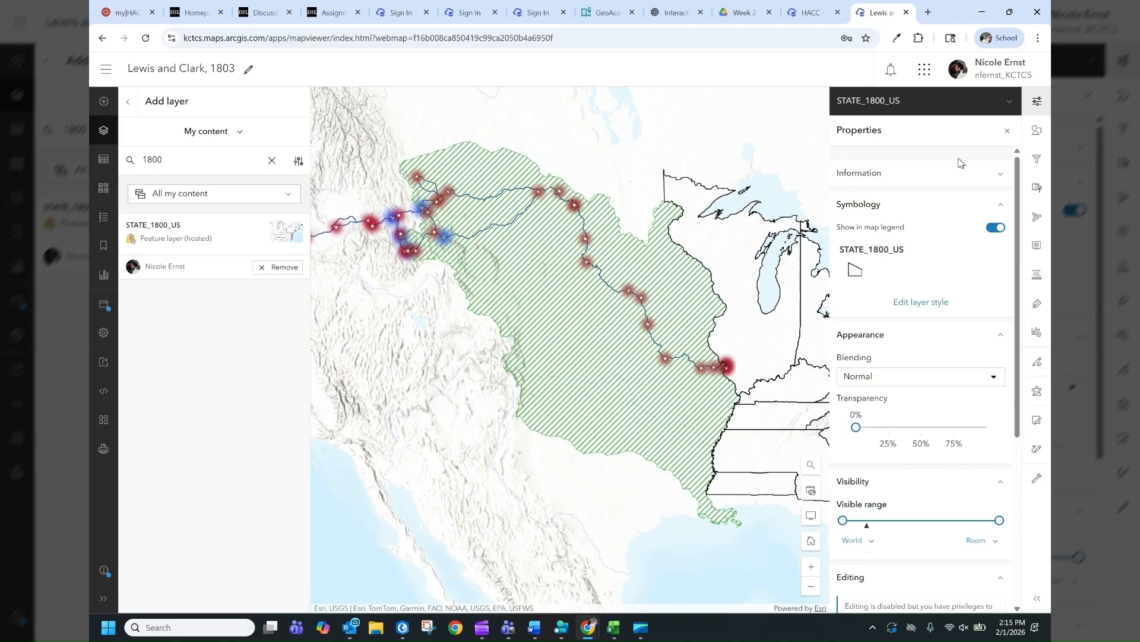
{"action": "left_click", "coordinate": [1006, 131]}
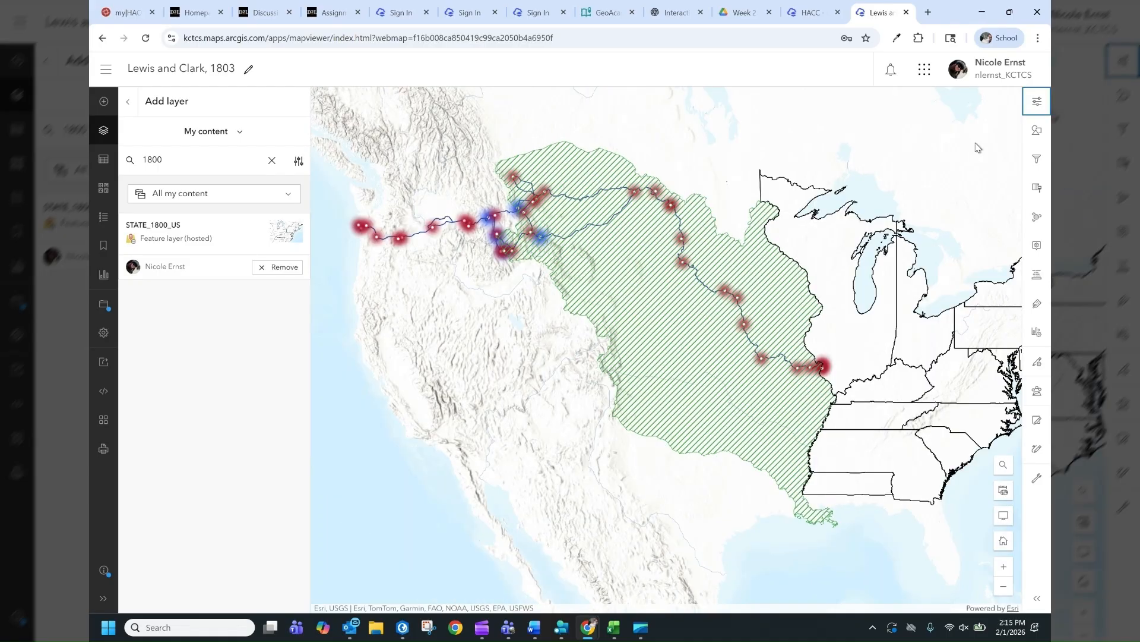
{"action": "left_click_drag", "start_coordinate": [950, 149], "coordinate": [856, 175]}
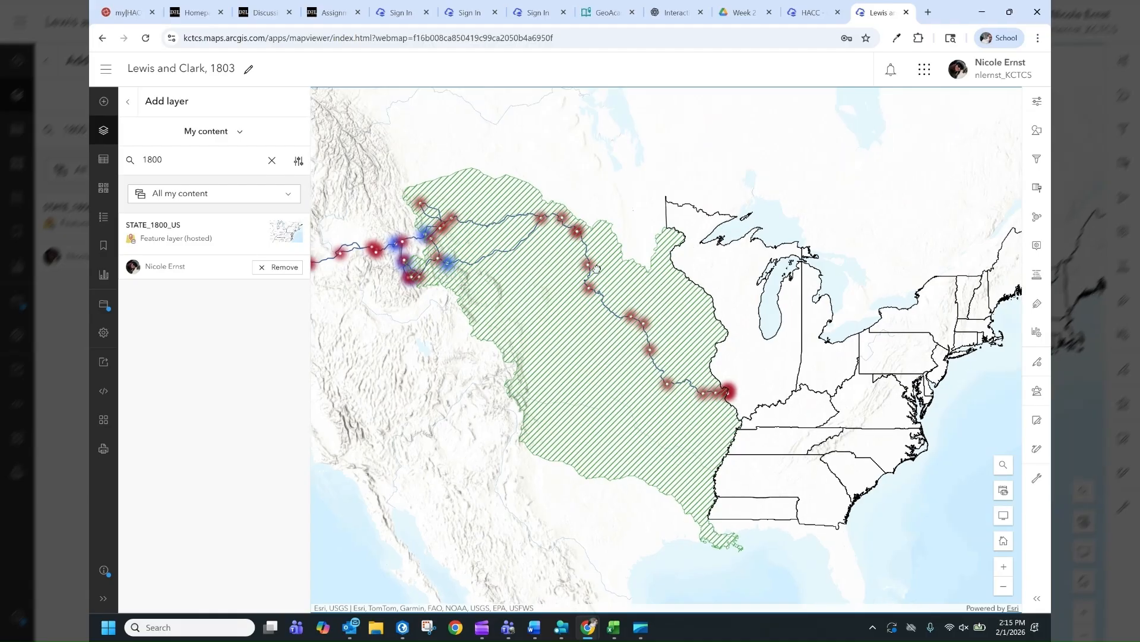
{"action": "scroll", "coordinate": [596, 269], "scroll_direction": "down", "scroll_amount": 2}
{"action": "left_click_drag", "start_coordinate": [558, 410], "coordinate": [612, 443]}
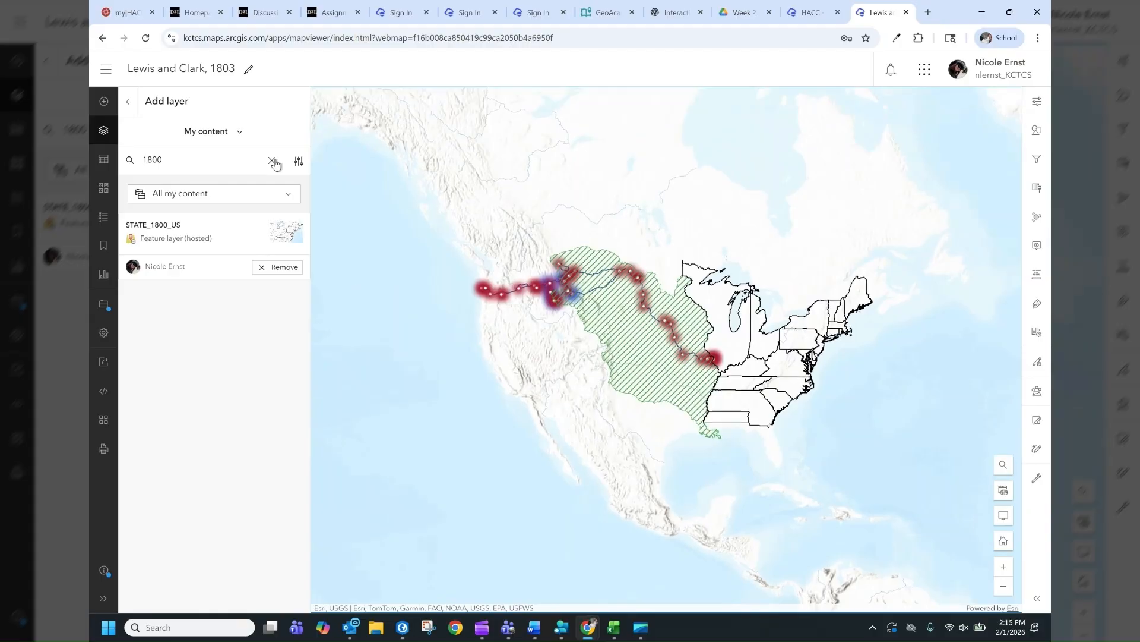
{"action": "left_click", "coordinate": [129, 105]}
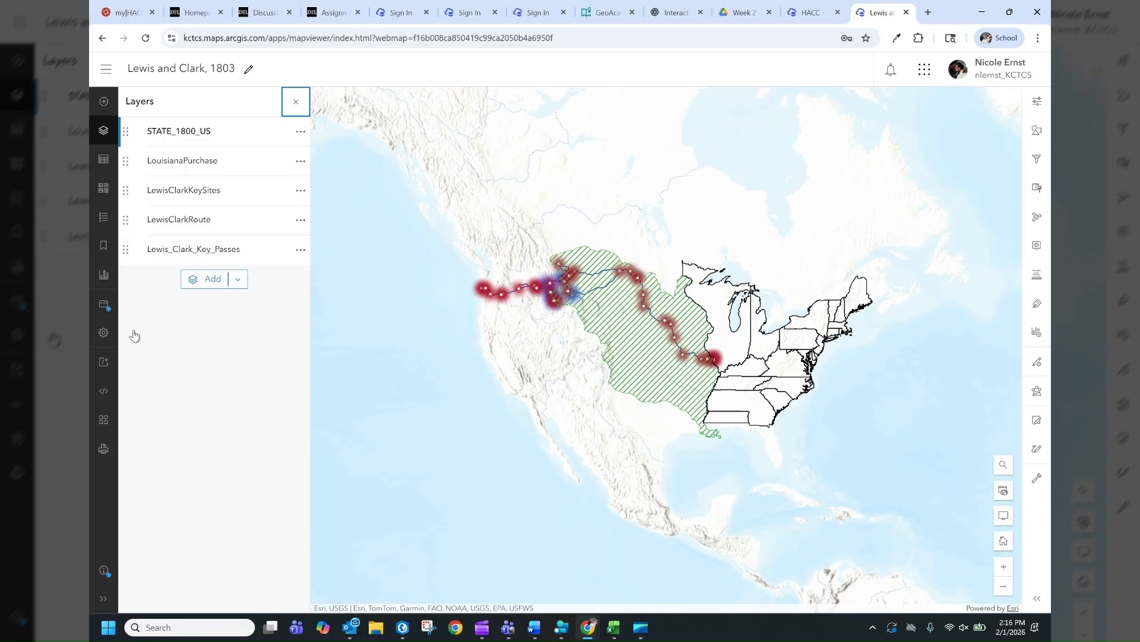
Rename the STATE_1800_US layer as "U.S. in 1800".
{"action": "left_click", "coordinate": [301, 132]}
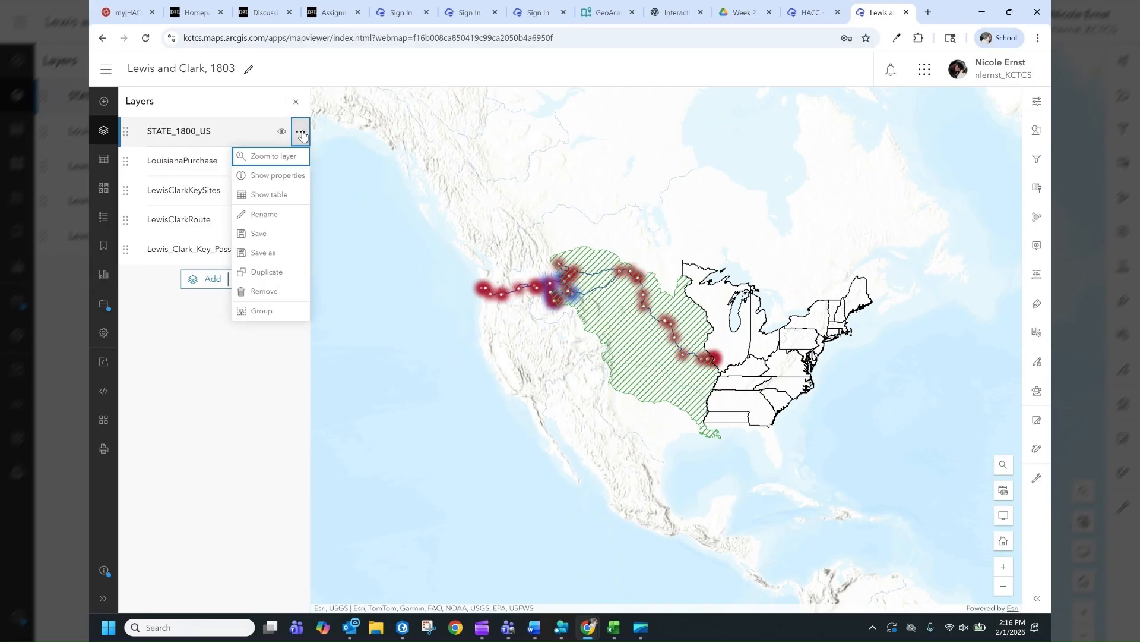
{"action": "left_click", "coordinate": [261, 215]}
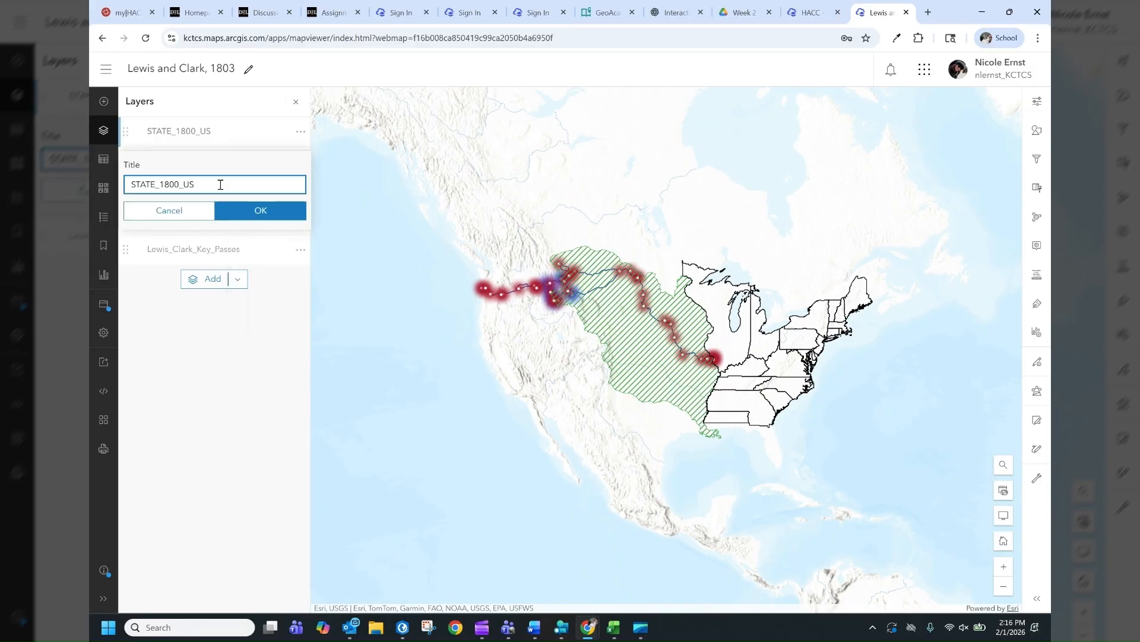
{"action": "double_click", "coordinate": [224, 183]}
{"action": "type", "text": "U.S. in 1800"}
{"action": "left_click", "coordinate": [258, 214]}
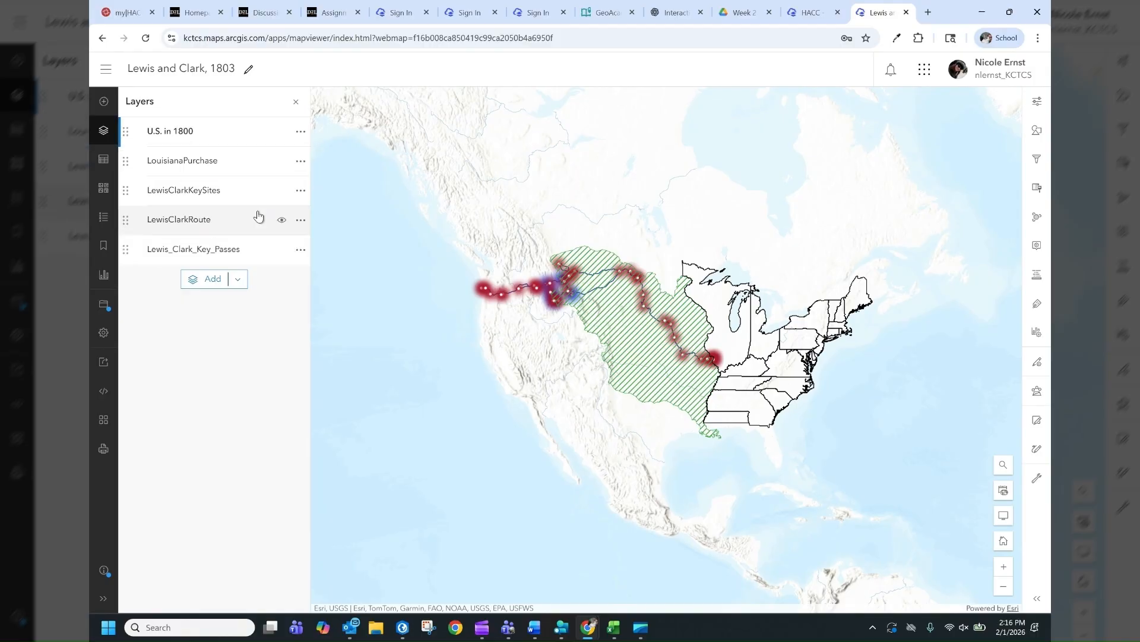
Rename the LouisianaPurchase layer as "Louisiana Purchase", with a space between the words.
{"action": "left_click", "coordinate": [301, 162]}
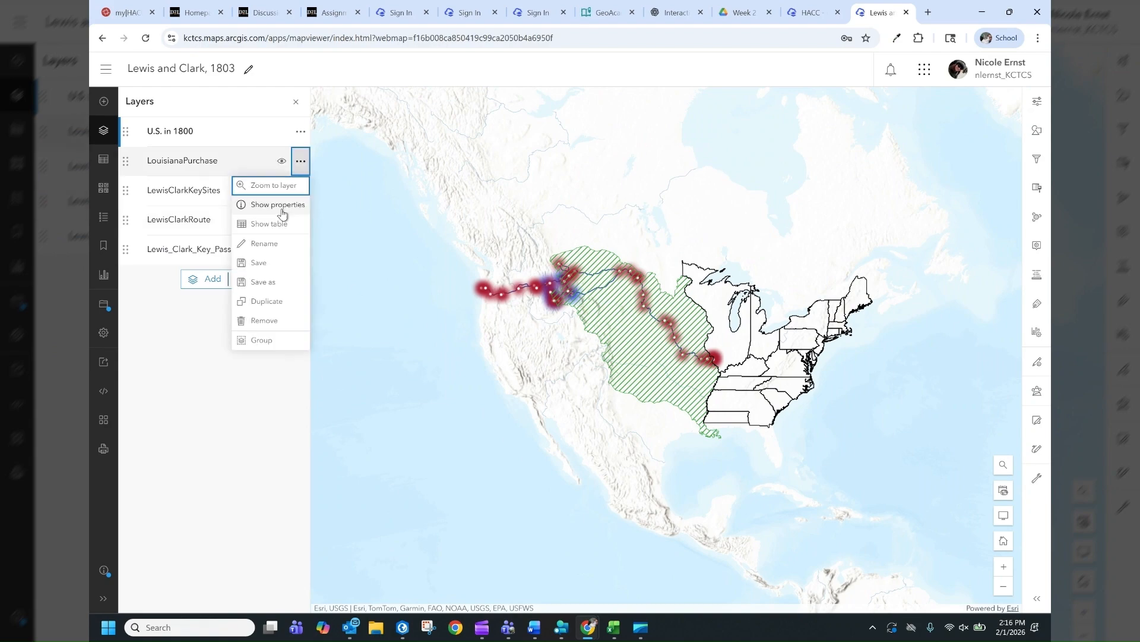
{"action": "left_click", "coordinate": [255, 248]}
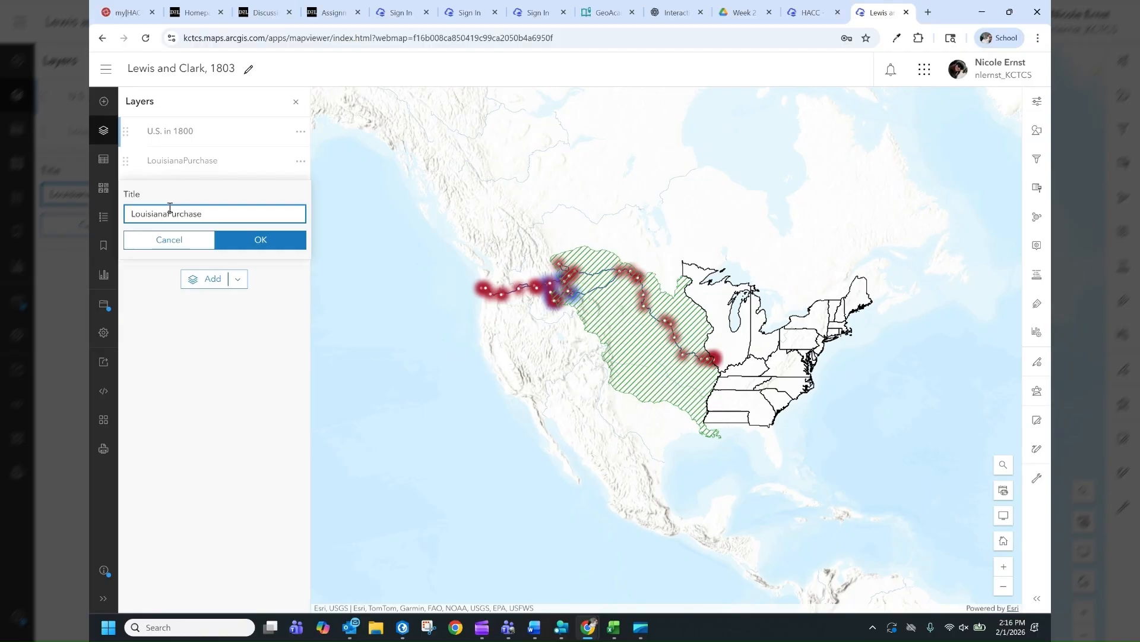
{"action": "left_click", "coordinate": [167, 214]}
{"action": "left_click", "coordinate": [259, 241]}
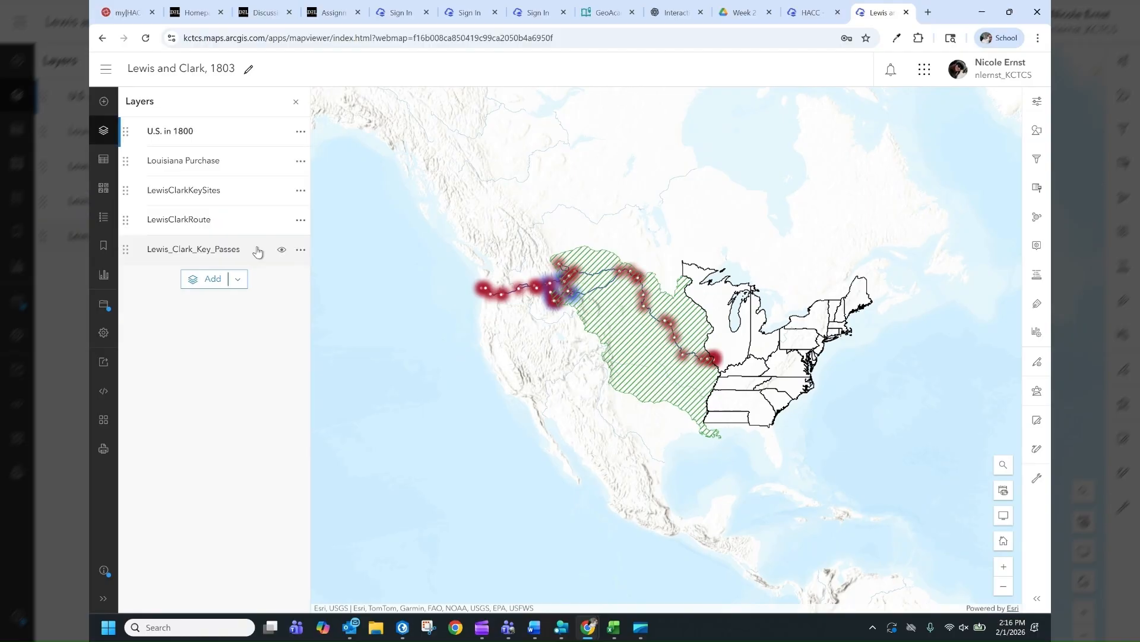
Shorten the title of the LewisClarkKeySites layer to "Key Sites".
{"action": "left_click", "coordinate": [302, 193]}
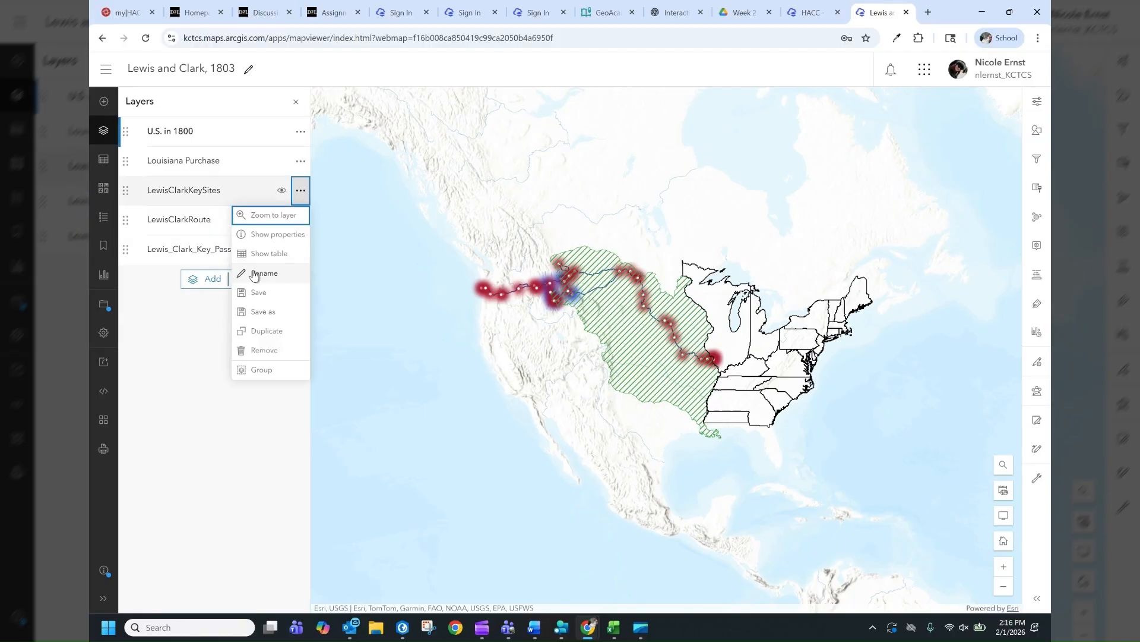
{"action": "left_click", "coordinate": [255, 274]}
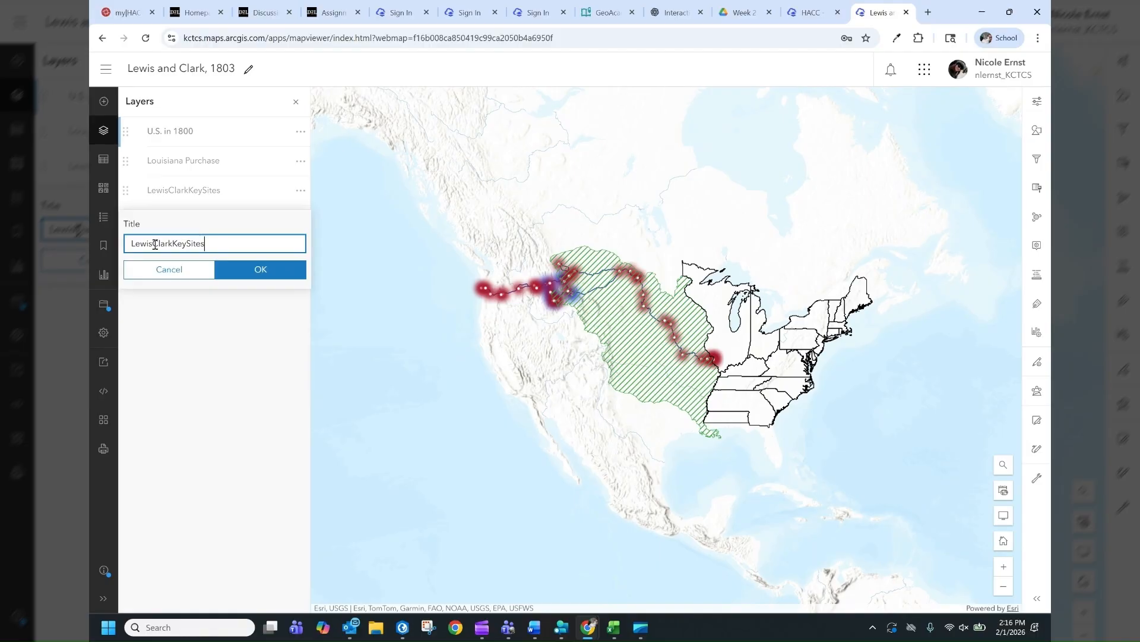
{"action": "left_click_drag", "start_coordinate": [171, 243], "coordinate": [131, 243]}
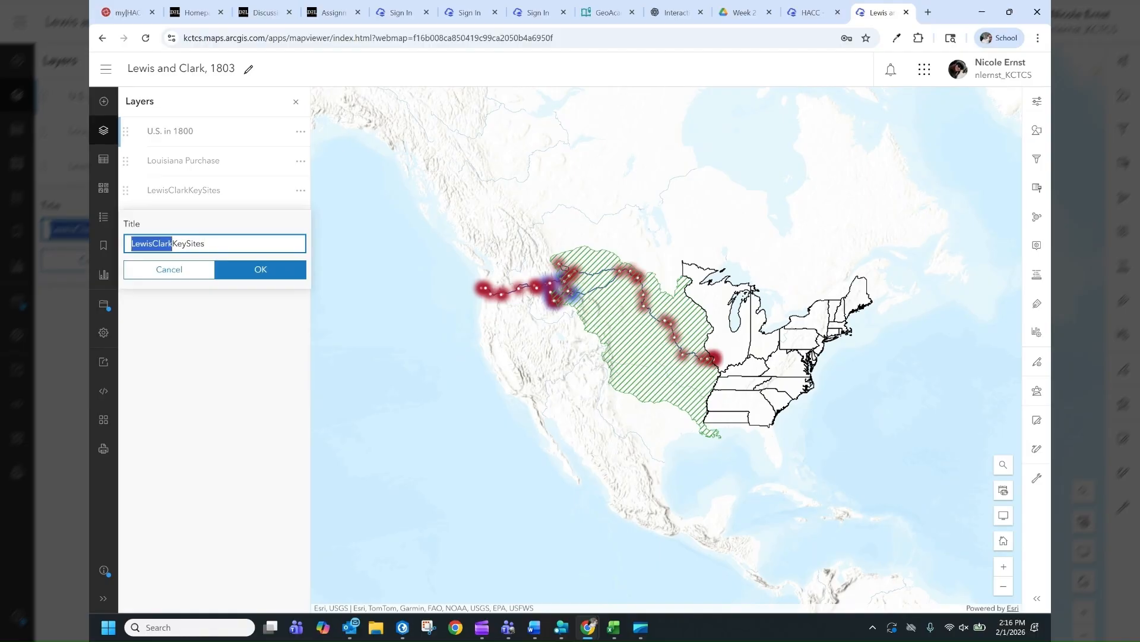
{"action": "key", "text": "BackSpace"}
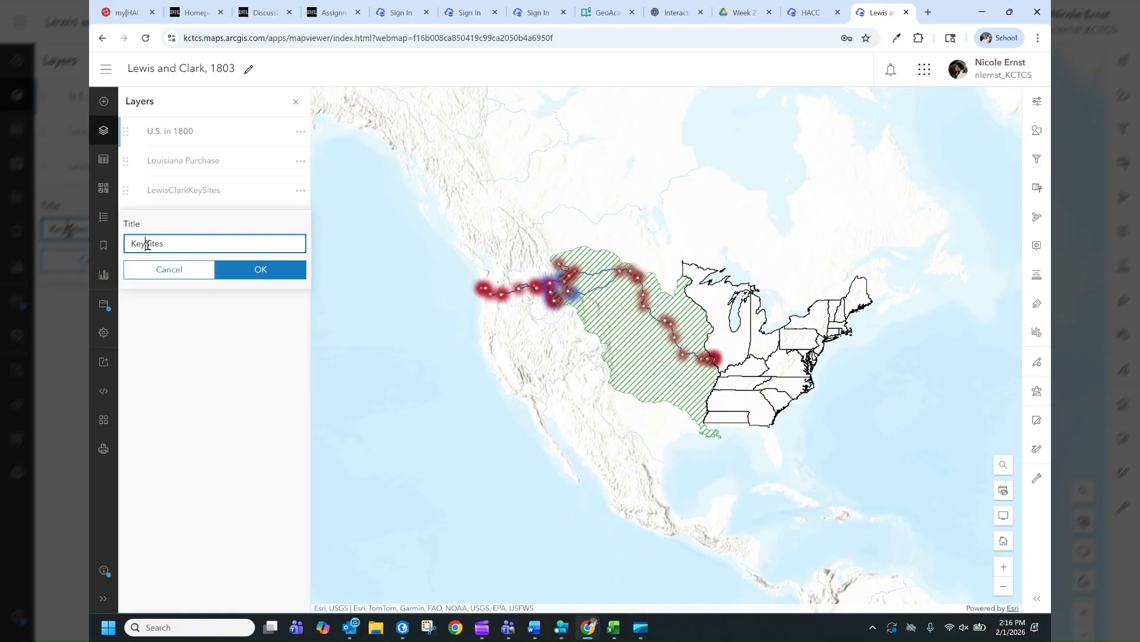
{"action": "left_click", "coordinate": [147, 243]}
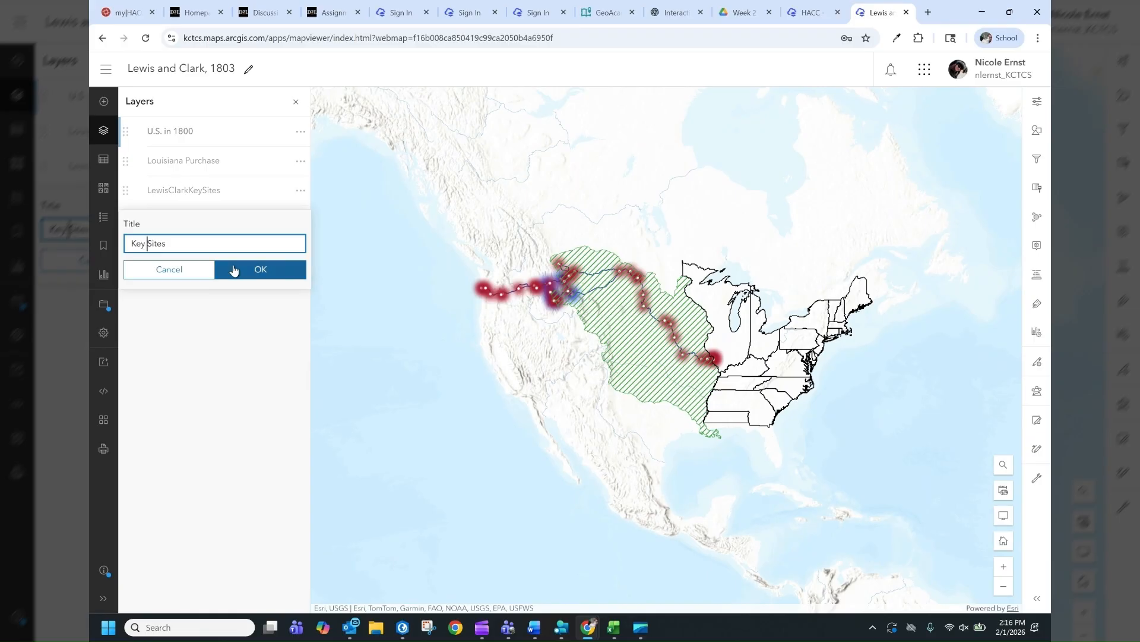
{"action": "left_click", "coordinate": [233, 270]}
Shorten the title of the LewisClarkRoute layer to "Route".
{"action": "left_click", "coordinate": [301, 221]}
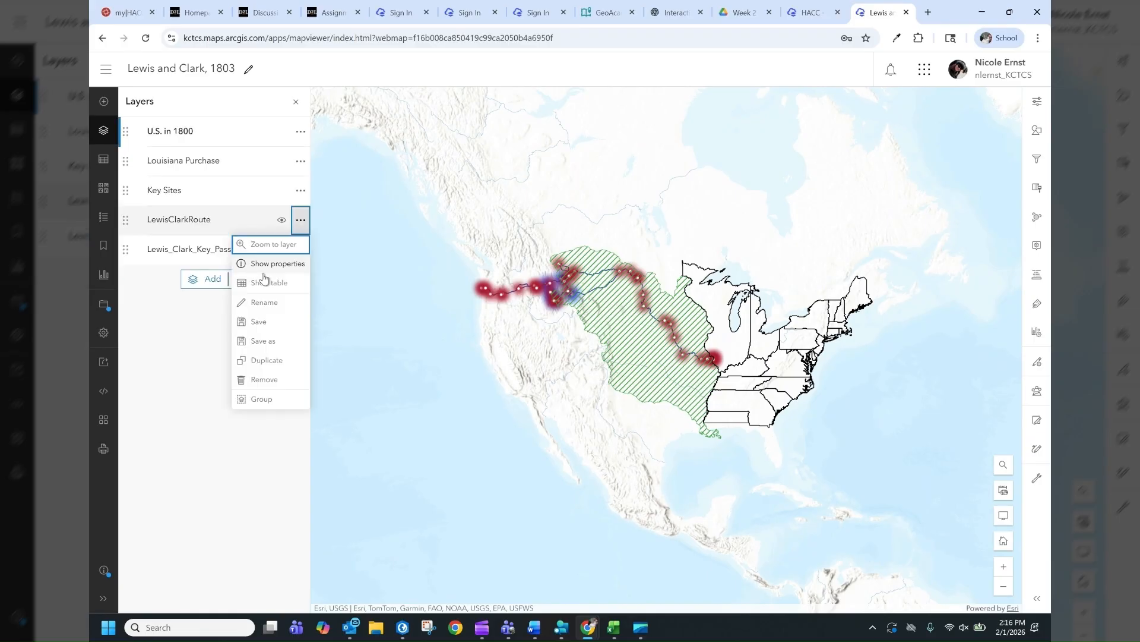
{"action": "left_click", "coordinate": [265, 302]}
{"action": "left_click_drag", "start_coordinate": [173, 273], "coordinate": [130, 272]}
{"action": "key", "text": "BackSpace"}
{"action": "left_click", "coordinate": [262, 300]}
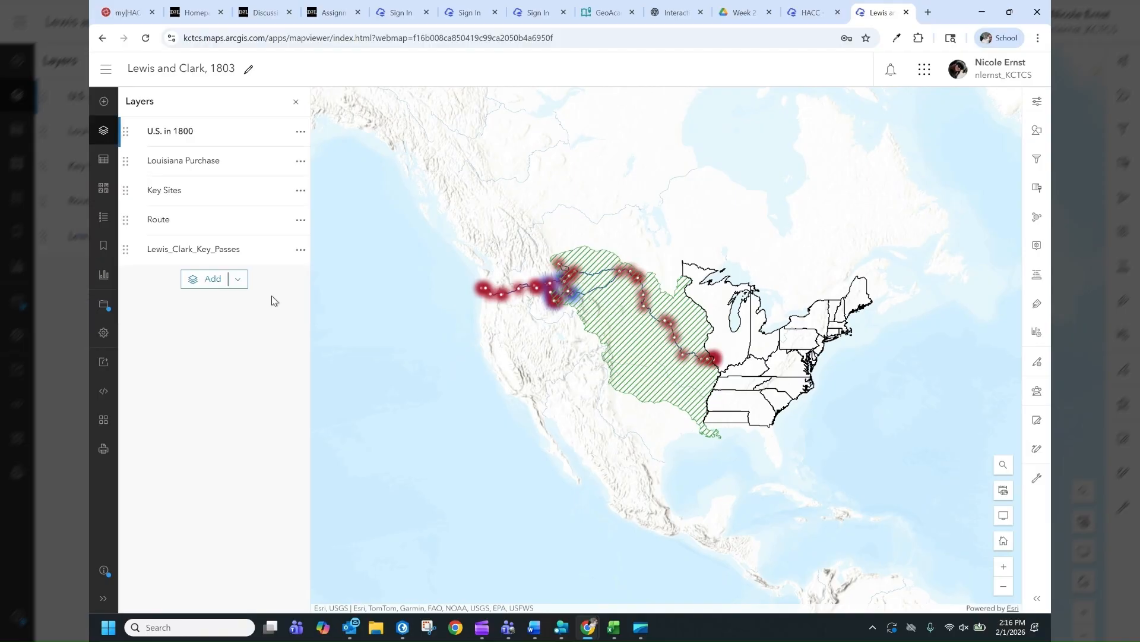
Rename the Lewis_Clark_Key_Passes layer as "Key Passes", removing the prefix and the underscore.
{"action": "left_click", "coordinate": [301, 256]}
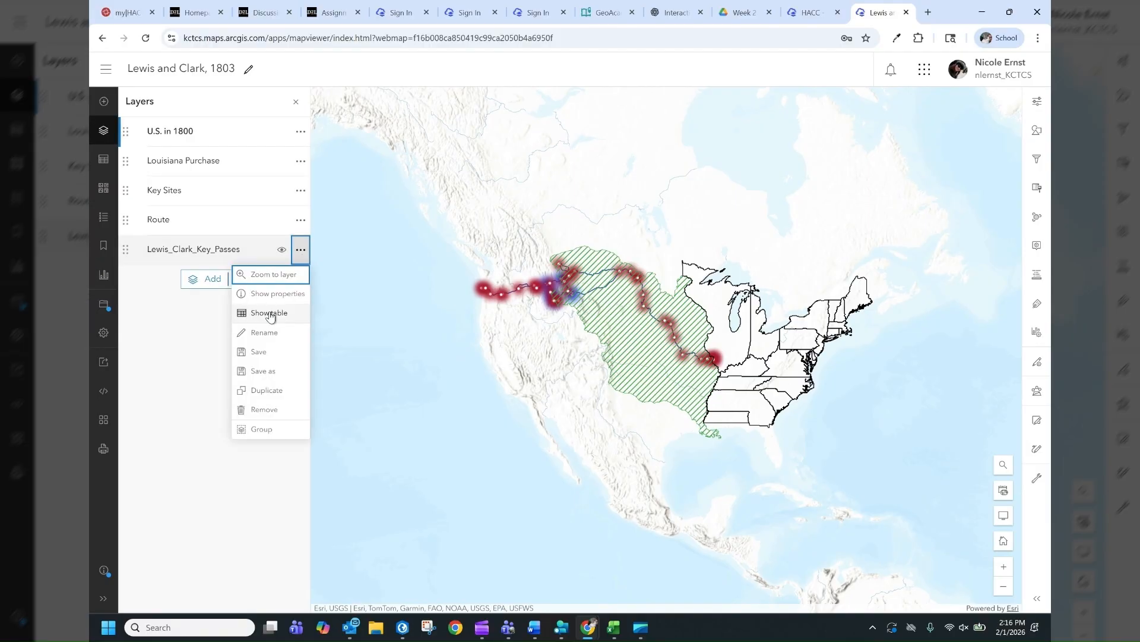
{"action": "left_click", "coordinate": [246, 309]}
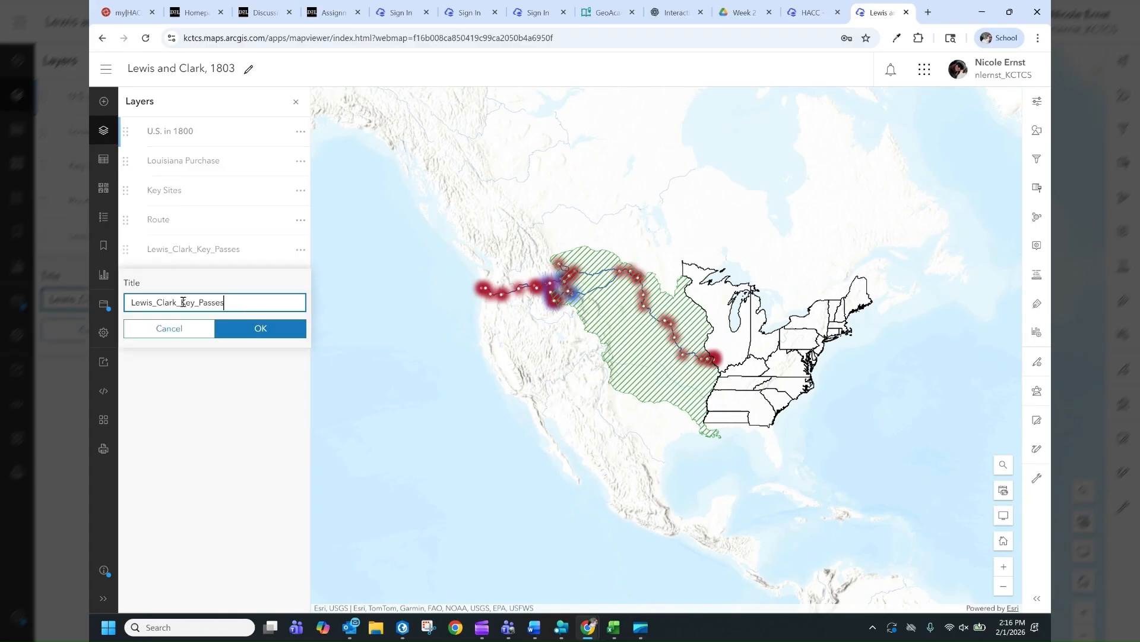
{"action": "left_click_drag", "start_coordinate": [181, 302], "coordinate": [131, 302]}
{"action": "key", "text": "BackSpace"}
{"action": "left_click", "coordinate": [151, 303]}
{"action": "key", "text": "BackSpace"}
{"action": "left_click", "coordinate": [238, 329]}
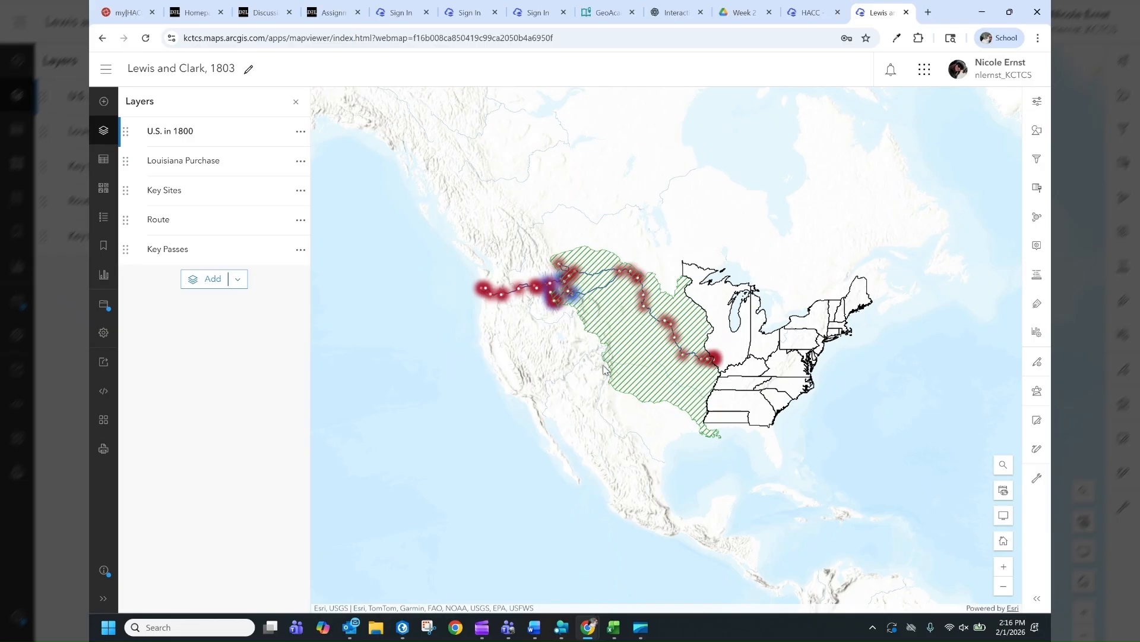
Reorder the layers so that Key Passes, Key Sites and Route come first, above U.S. in 1800 and Louisiana Purchase.
{"action": "scroll", "coordinate": [604, 369], "scroll_direction": "up", "scroll_amount": 2}
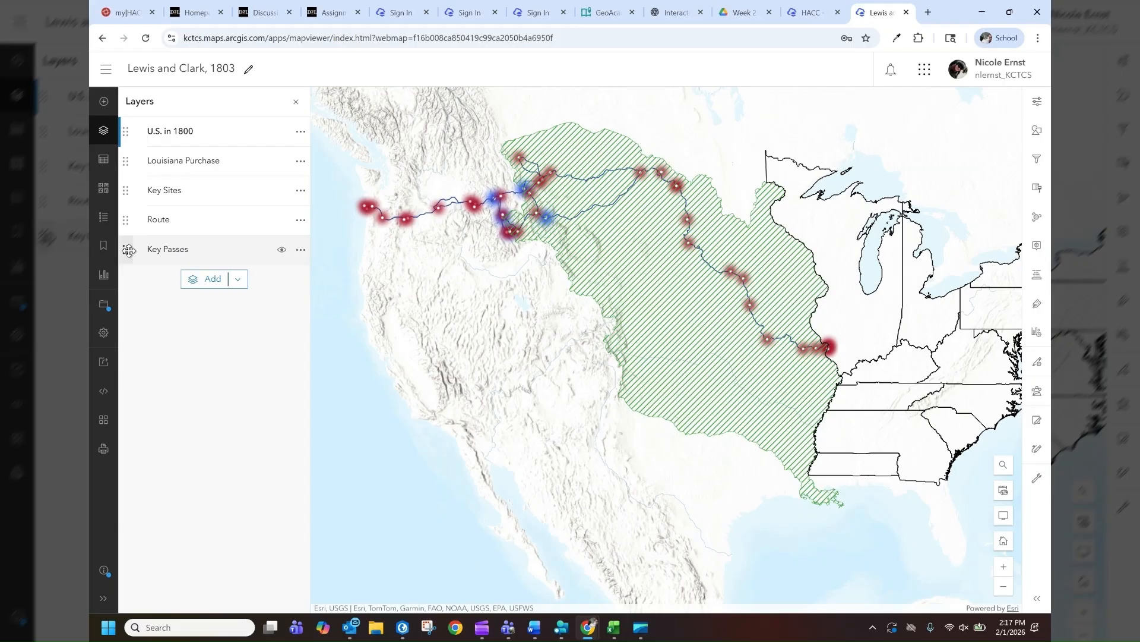
{"action": "left_click_drag", "start_coordinate": [128, 251], "coordinate": [142, 134]}
{"action": "left_click", "coordinate": [129, 221]}
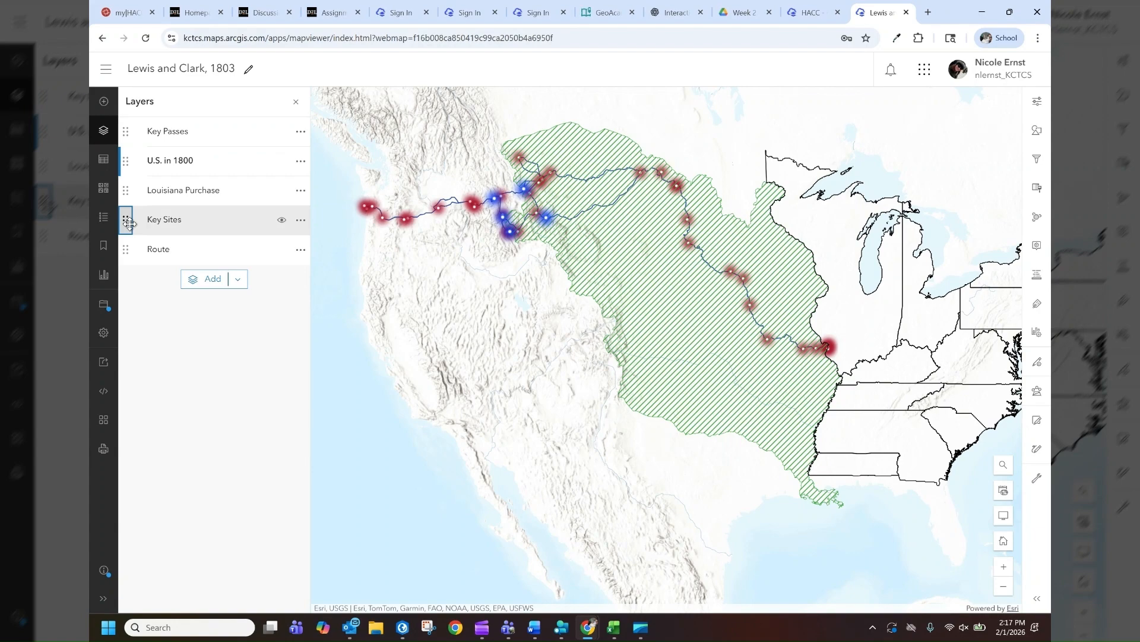
{"action": "left_click_drag", "start_coordinate": [129, 223], "coordinate": [133, 167]}
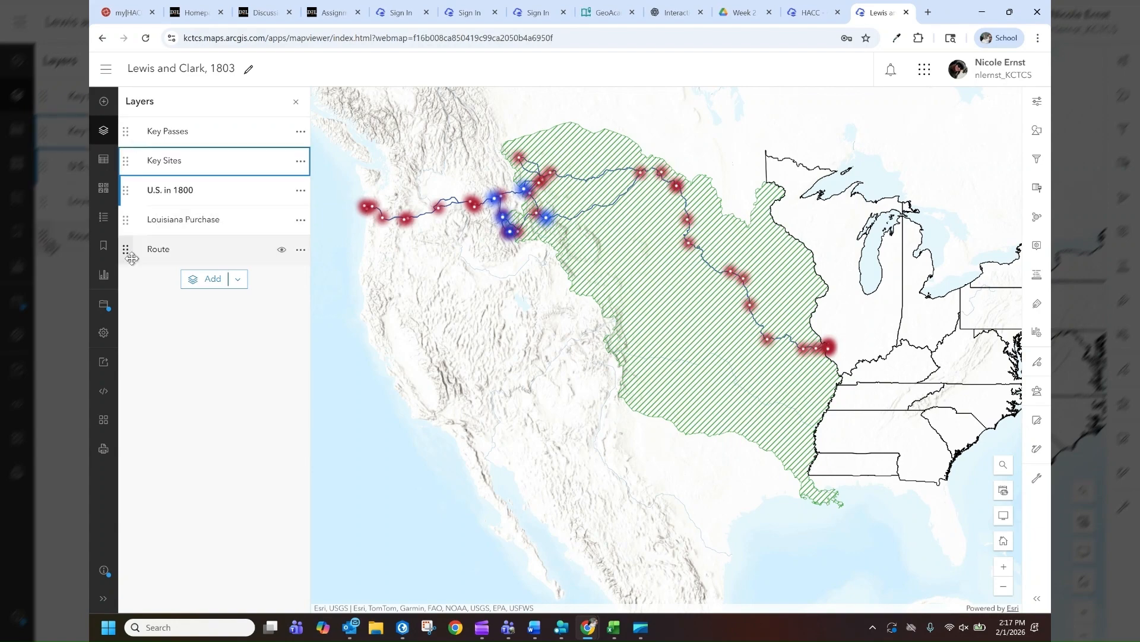
{"action": "left_click_drag", "start_coordinate": [131, 258], "coordinate": [140, 194]}
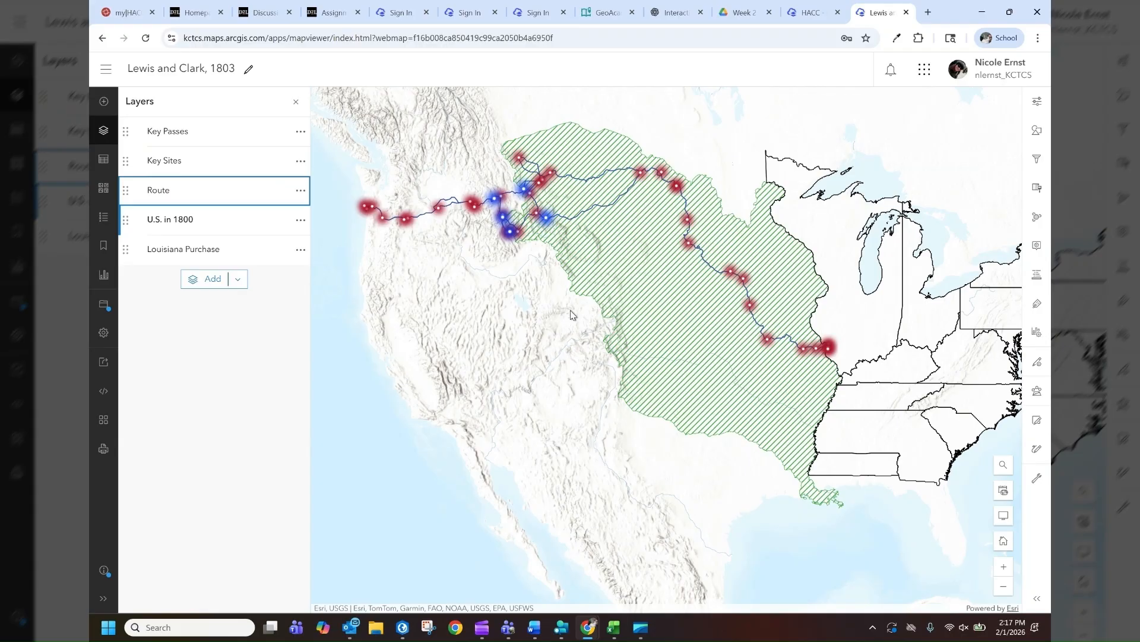
Move the Key Sites layer above Key Passes so it heads the layer order.
{"action": "left_click_drag", "start_coordinate": [537, 321], "coordinate": [511, 331]}
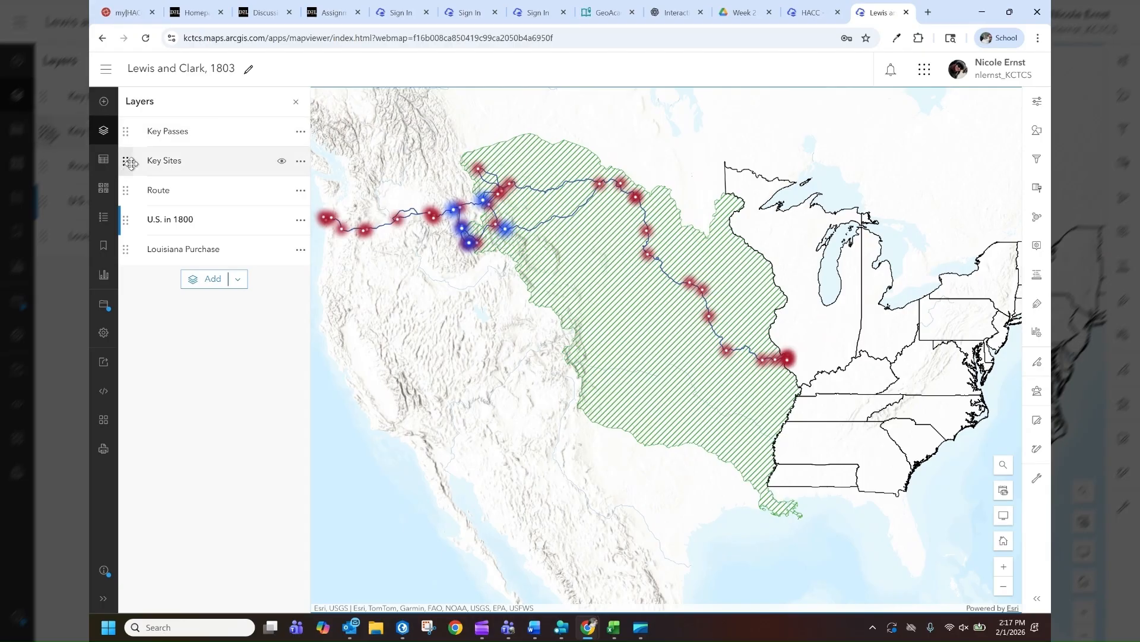
{"action": "left_click_drag", "start_coordinate": [130, 163], "coordinate": [175, 133]}
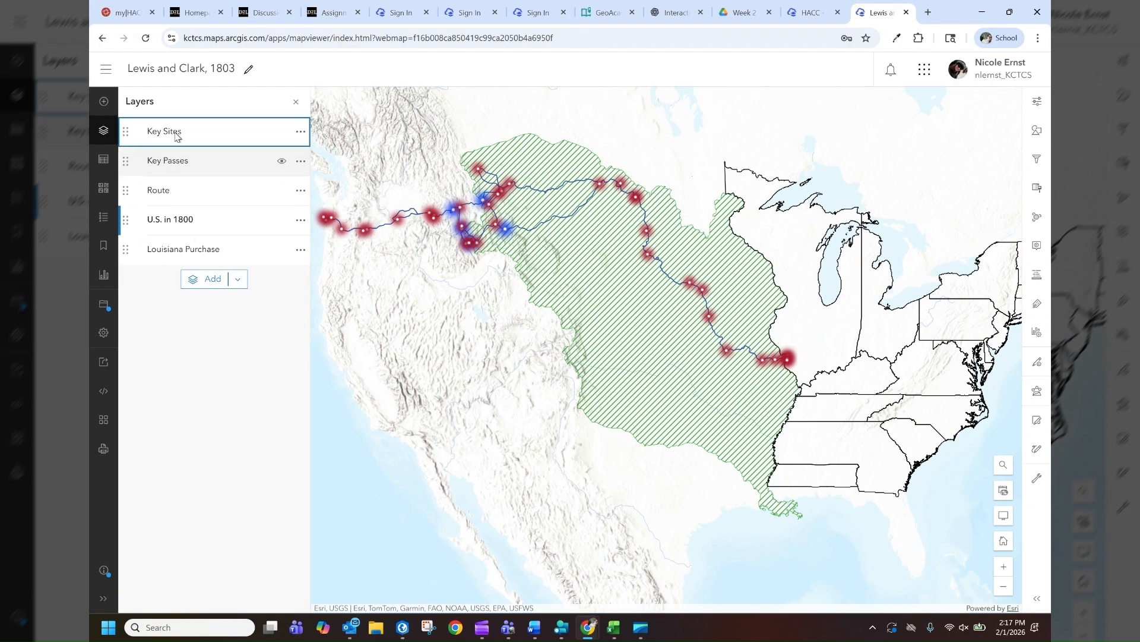
{"action": "left_click", "coordinate": [263, 377]}
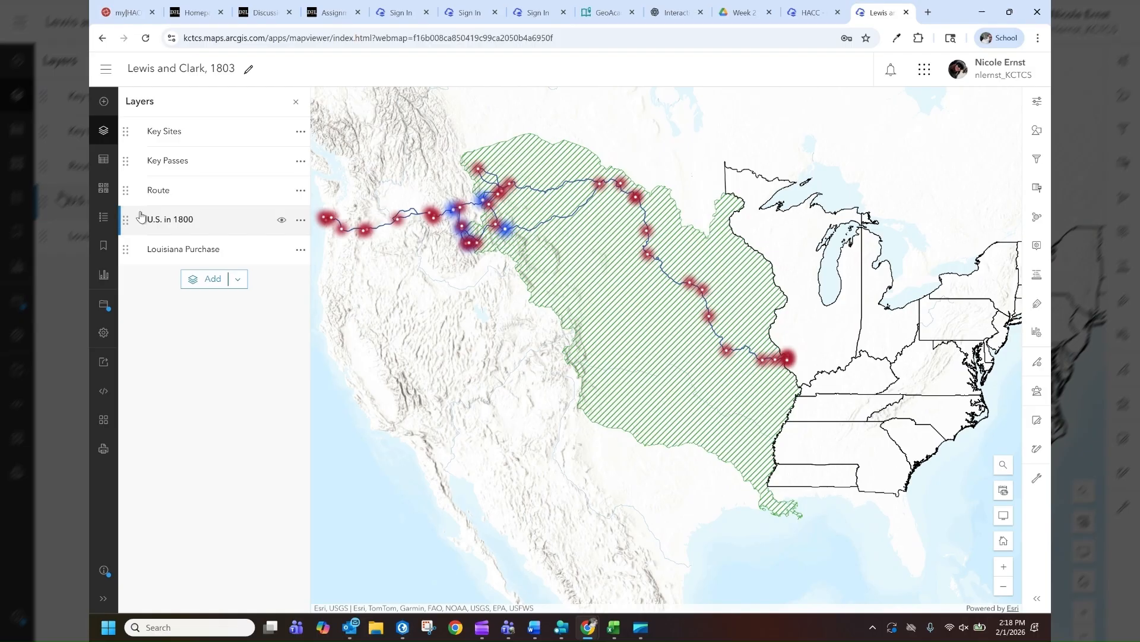
Examine the properties of the Route, Key Passes, Louisiana Purchase and Key Sites layers.
{"action": "left_click", "coordinate": [172, 191]}
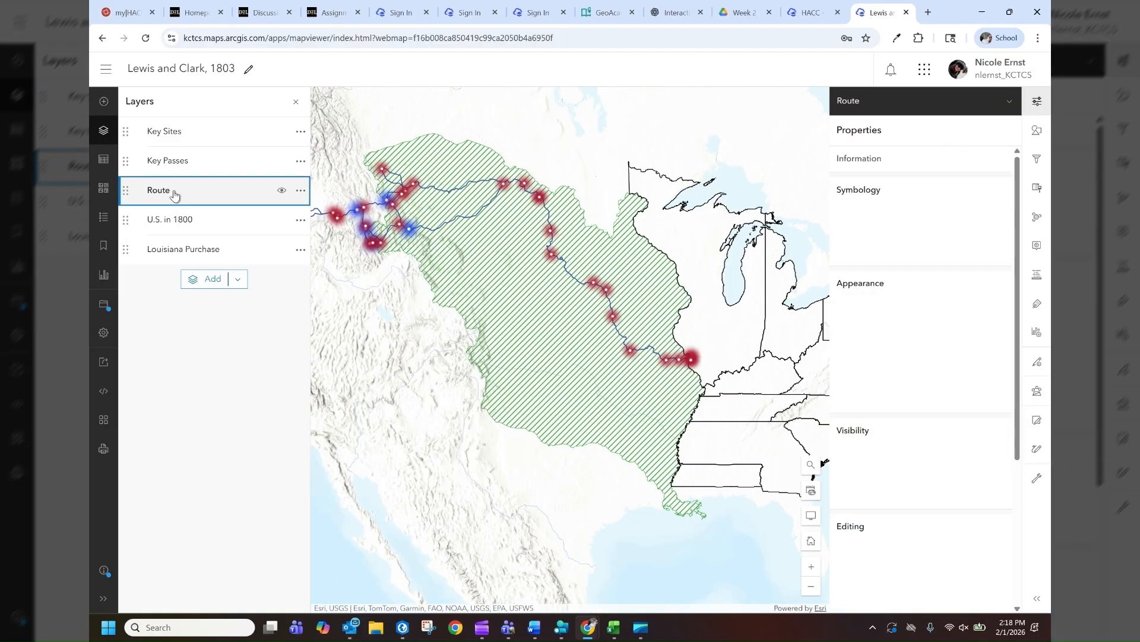
{"action": "left_click", "coordinate": [194, 166]}
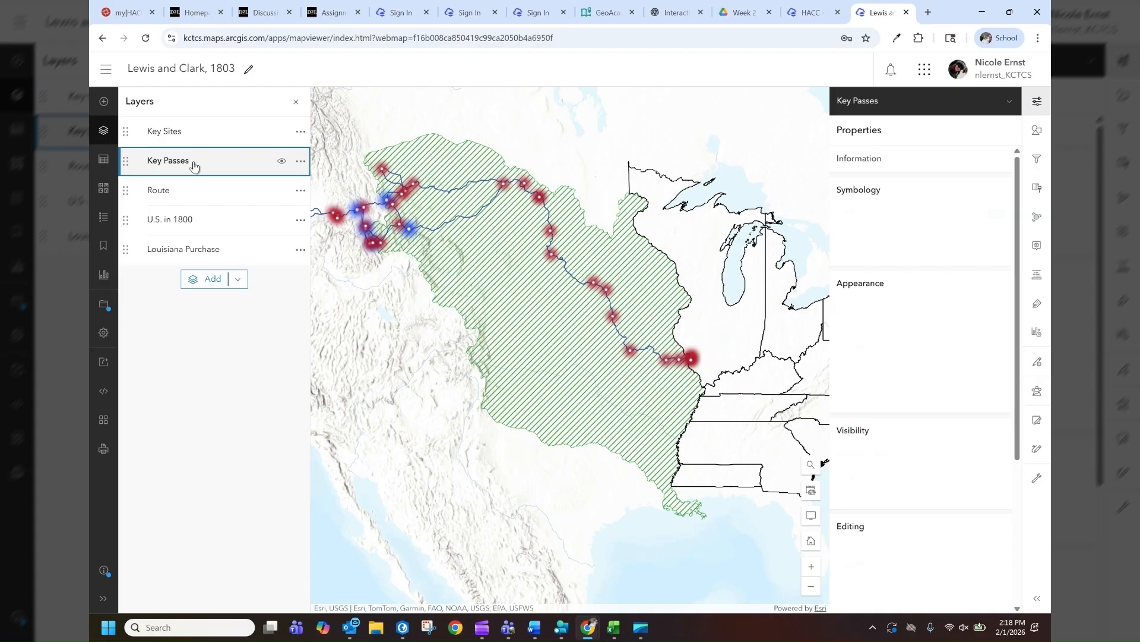
{"action": "left_click", "coordinate": [178, 256]}
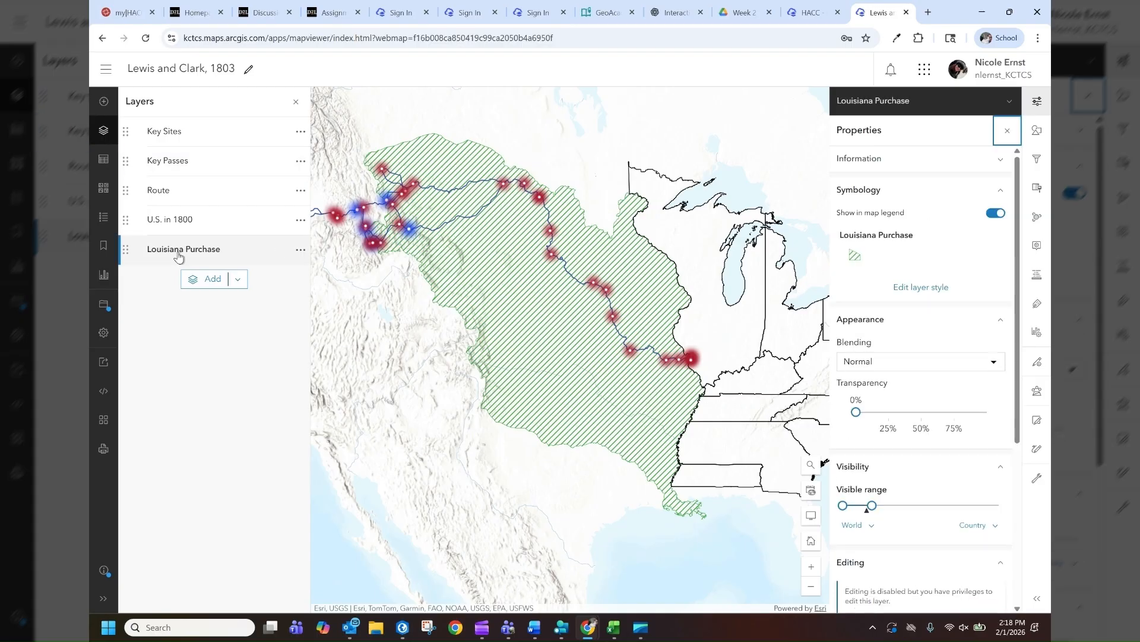
{"action": "left_click", "coordinate": [201, 141]}
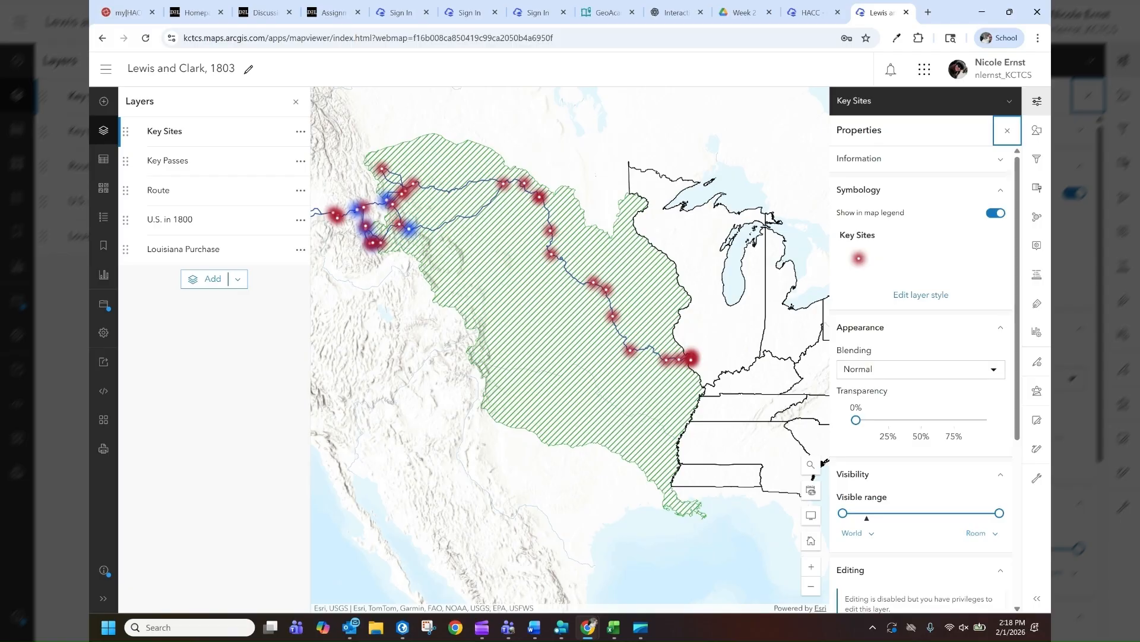
{"action": "left_click", "coordinate": [1036, 109]}
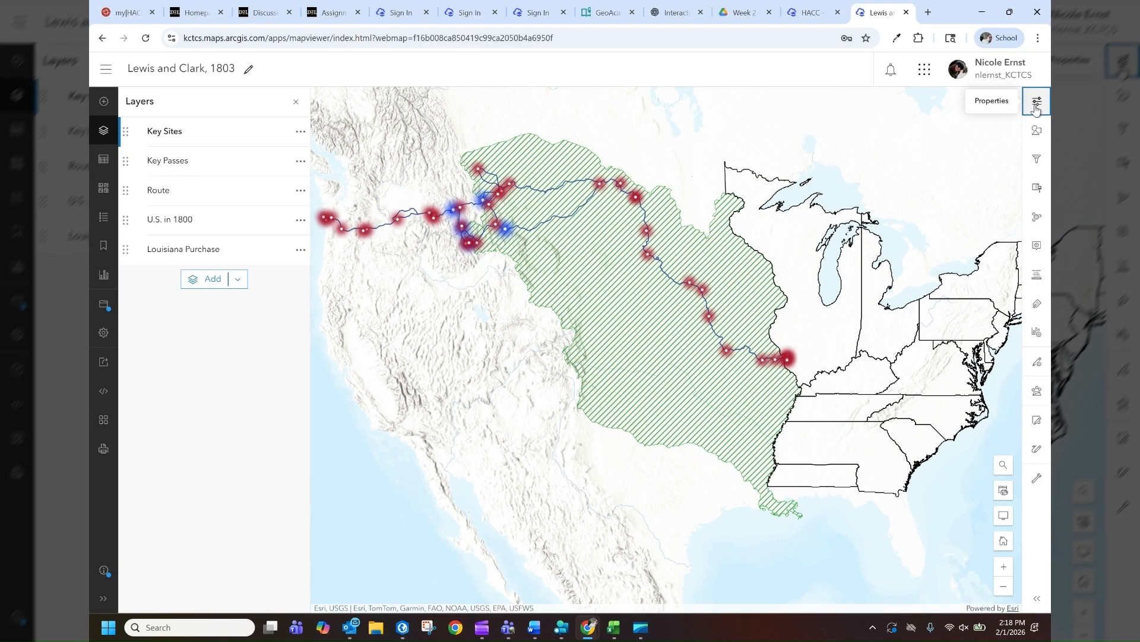
{"action": "left_click", "coordinate": [1035, 108]}
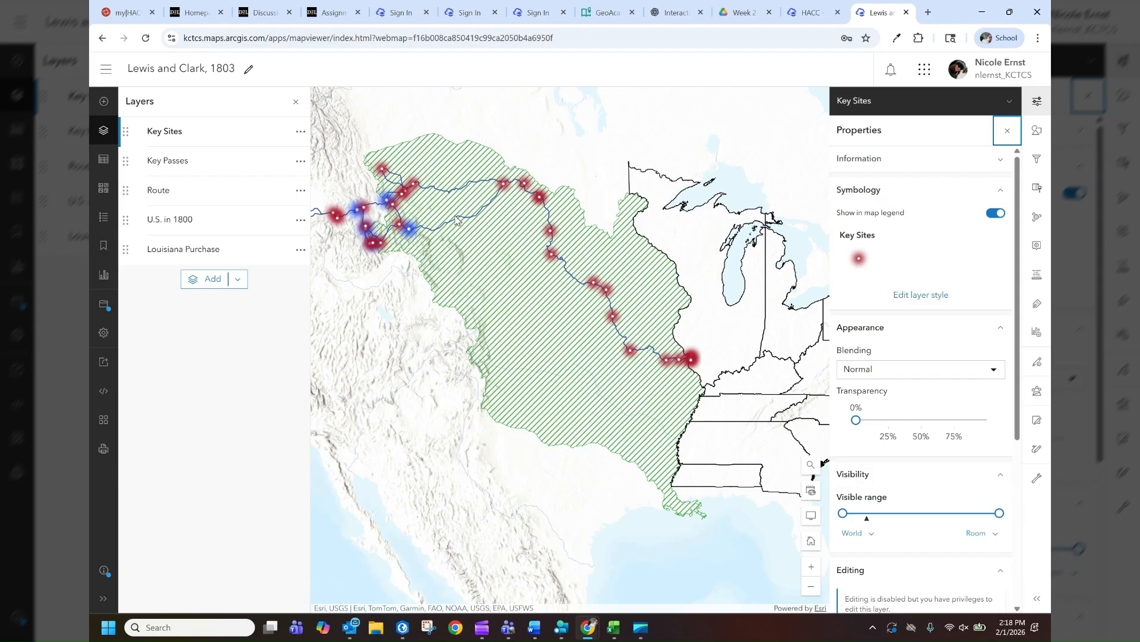
Examine the Key Sites layer's single-symbol style options and look through the Firefly category of point symbols.
{"action": "left_click", "coordinate": [930, 301]}
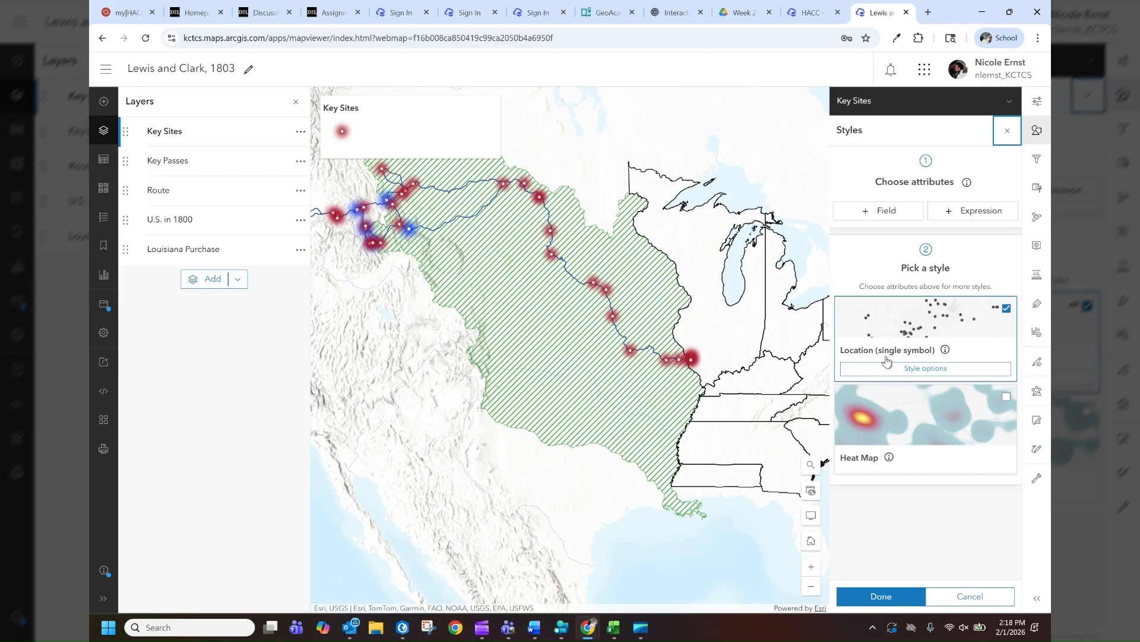
{"action": "left_click", "coordinate": [905, 369]}
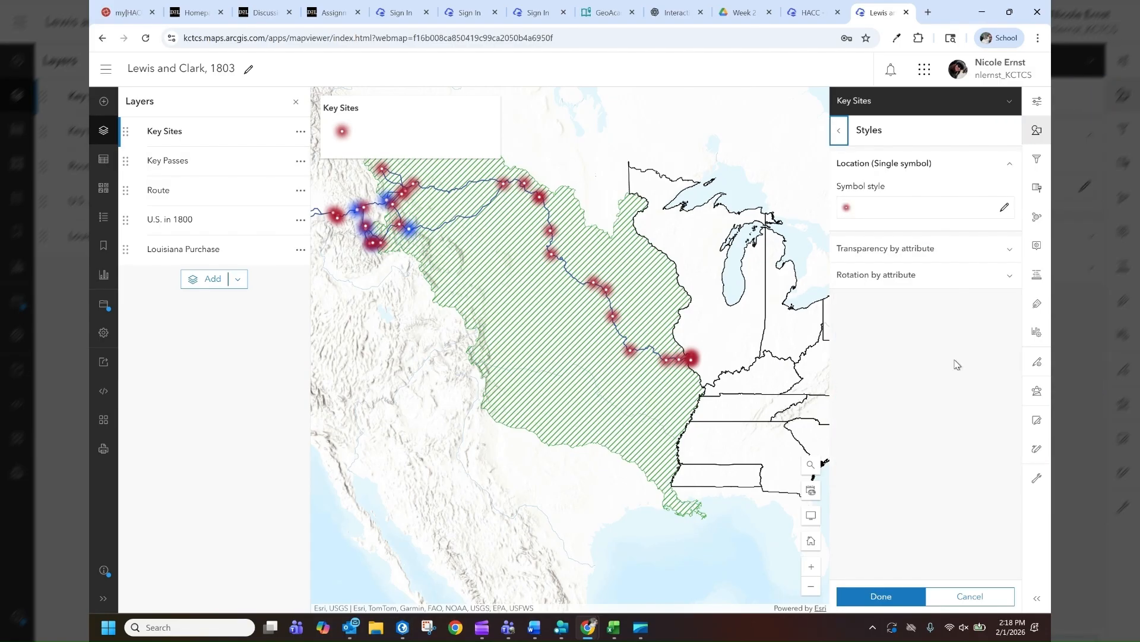
{"action": "left_click", "coordinate": [878, 216]}
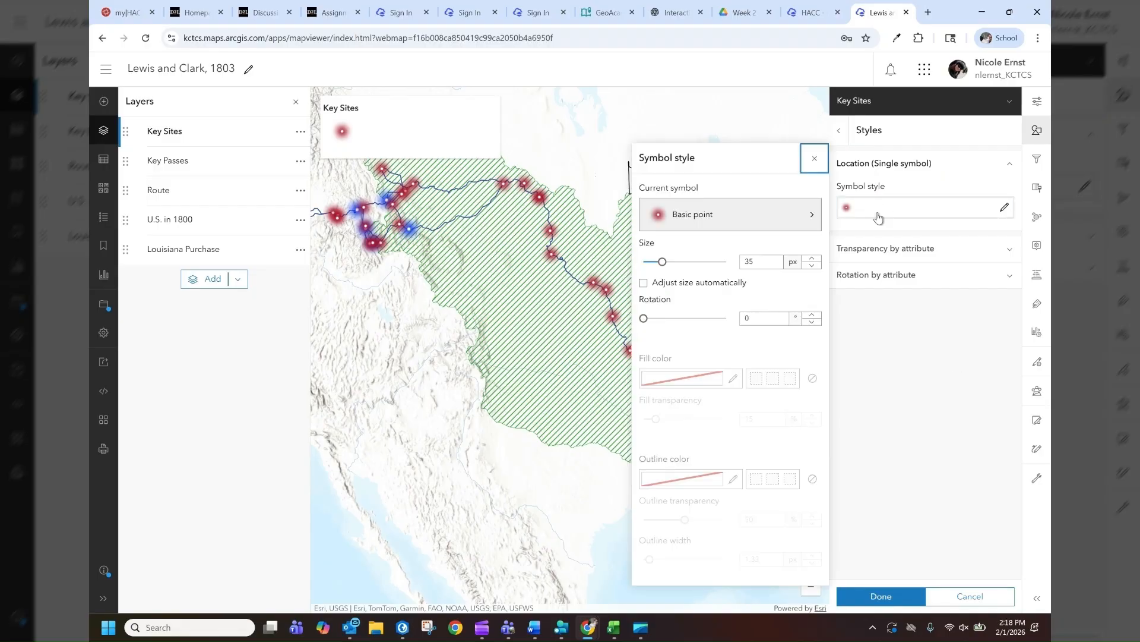
{"action": "left_click", "coordinate": [710, 217]}
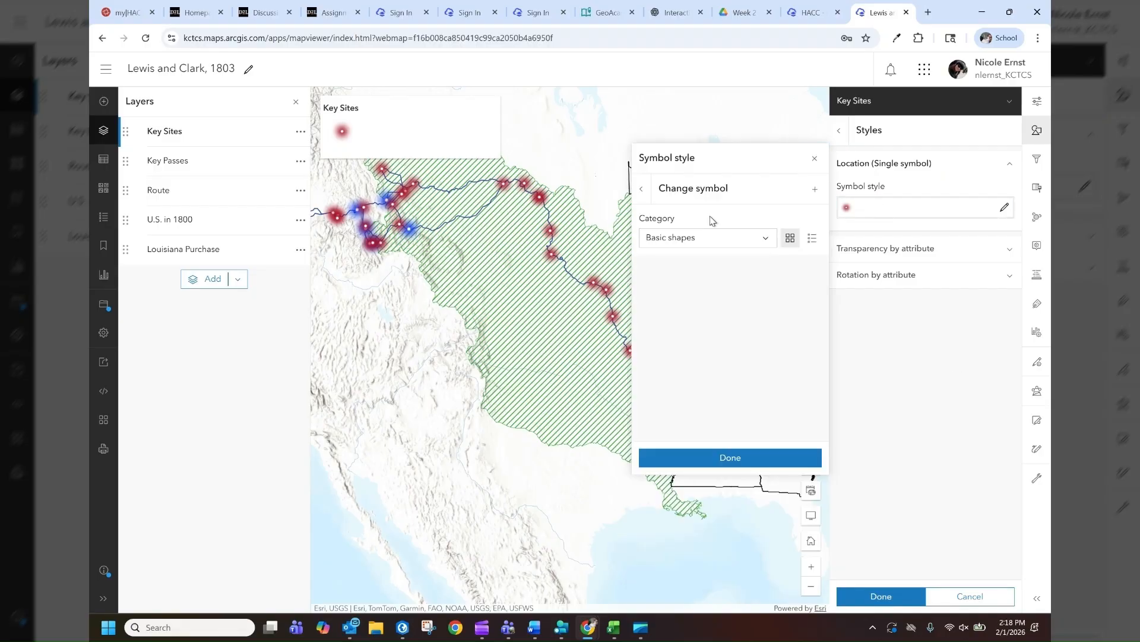
{"action": "left_click", "coordinate": [703, 239]}
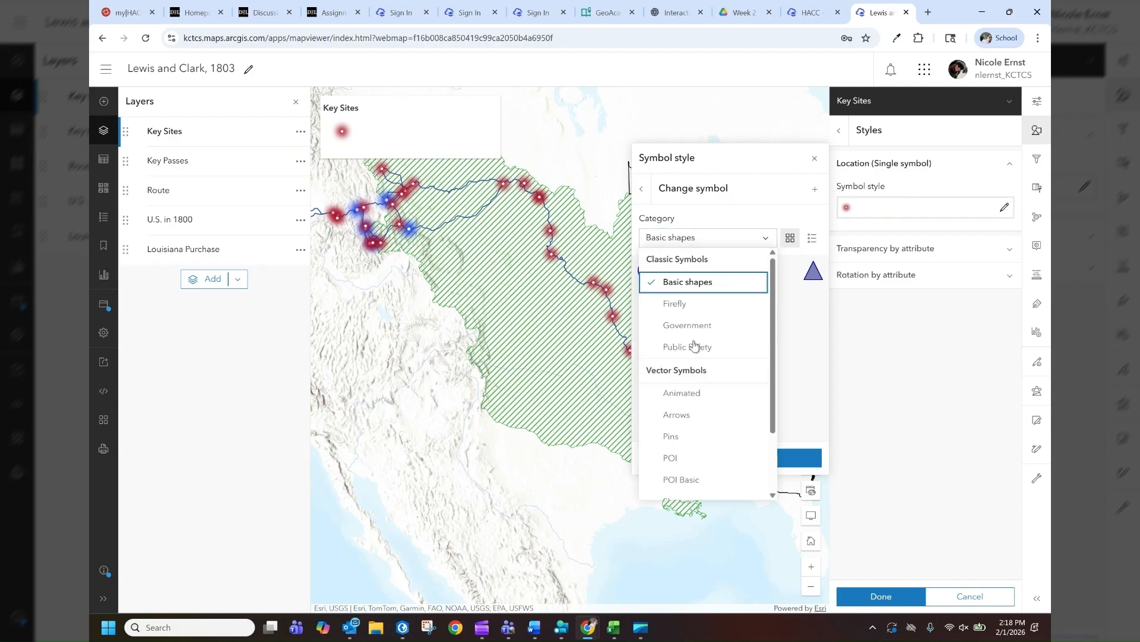
{"action": "left_click", "coordinate": [685, 310]}
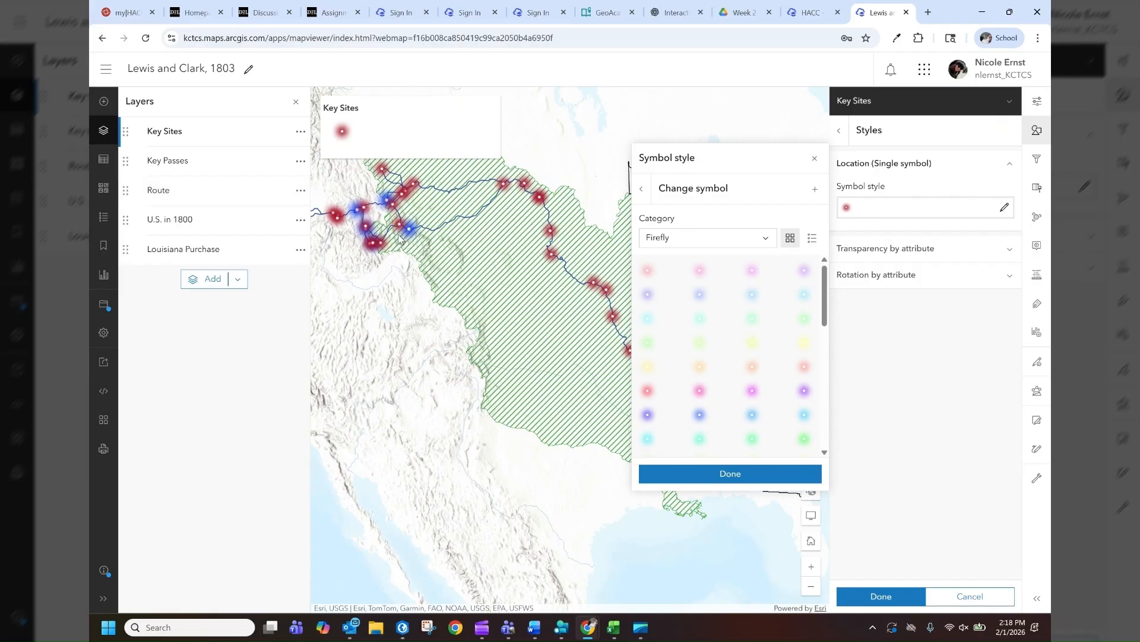
{"action": "scroll", "coordinate": [795, 346], "scroll_direction": "down", "scroll_amount": 5}
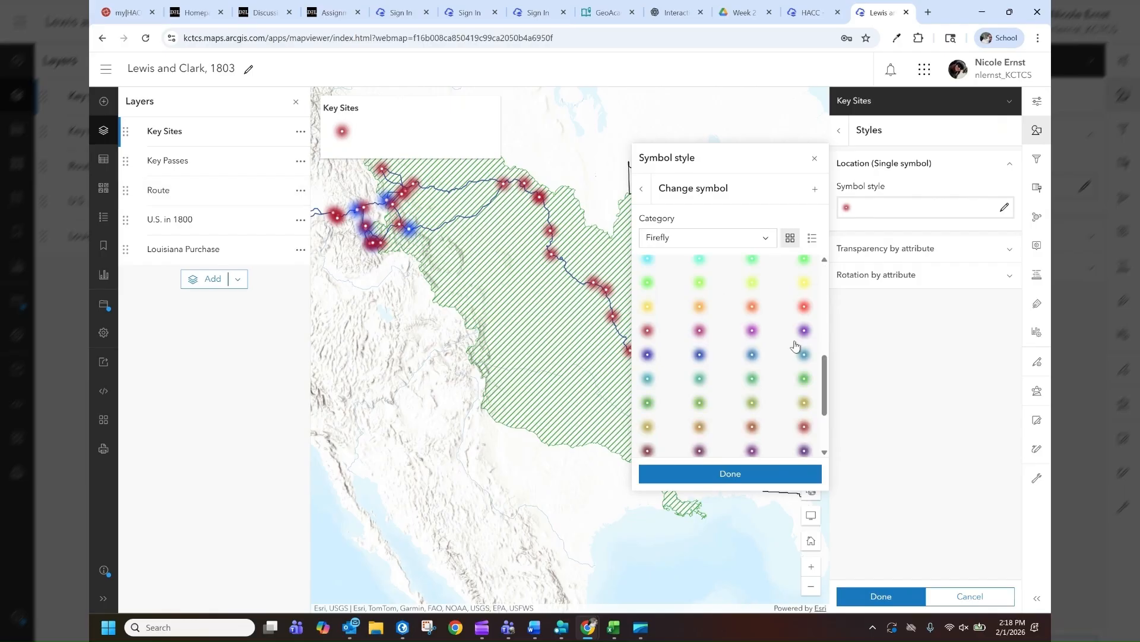
{"action": "scroll", "coordinate": [795, 346], "scroll_direction": "up", "scroll_amount": 3}
{"action": "scroll", "coordinate": [778, 366], "scroll_direction": "up", "scroll_amount": 2}
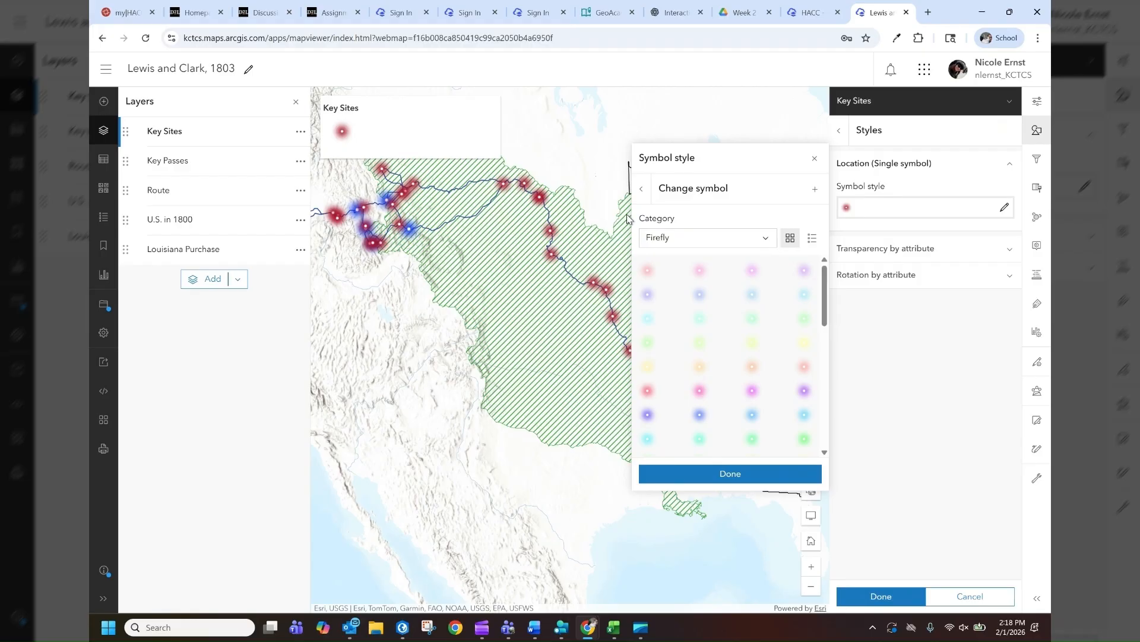
{"action": "left_click", "coordinate": [642, 189]}
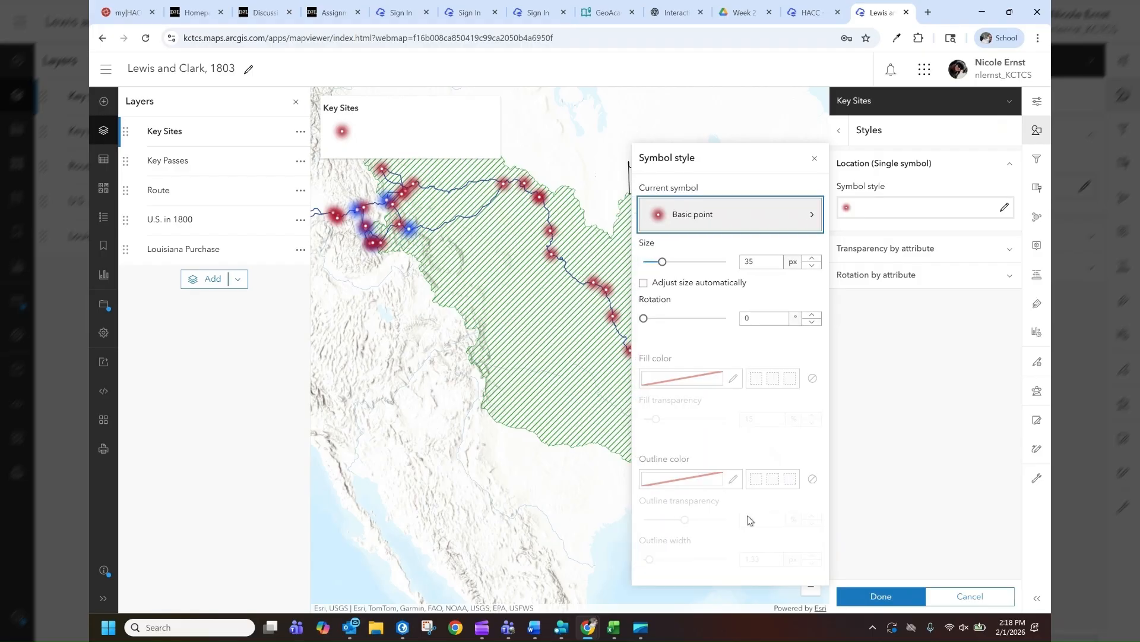
{"action": "left_click", "coordinate": [815, 160]}
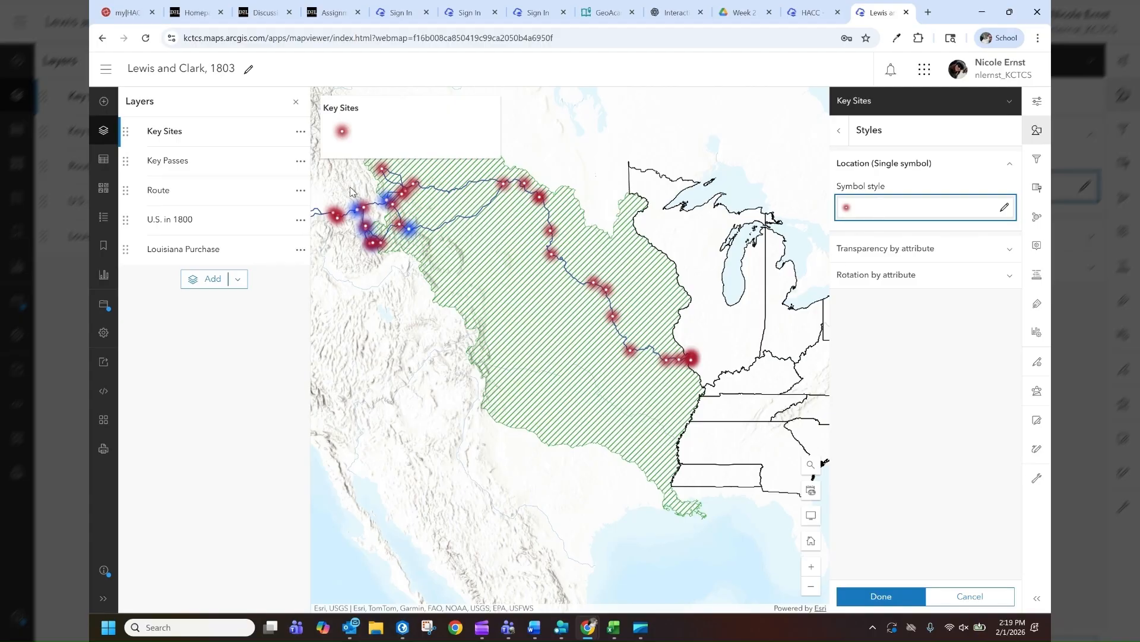
Change the Route layer's line color to near-black, hex 1f2021, in its single-symbol style.
{"action": "left_click", "coordinate": [193, 190]}
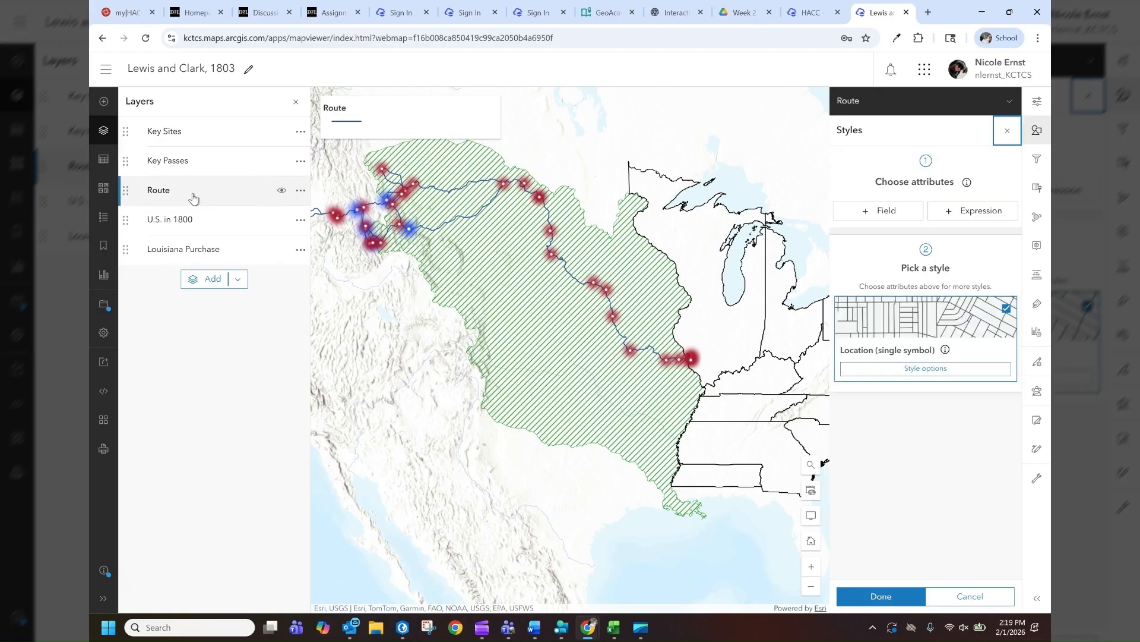
{"action": "left_click", "coordinate": [932, 374]}
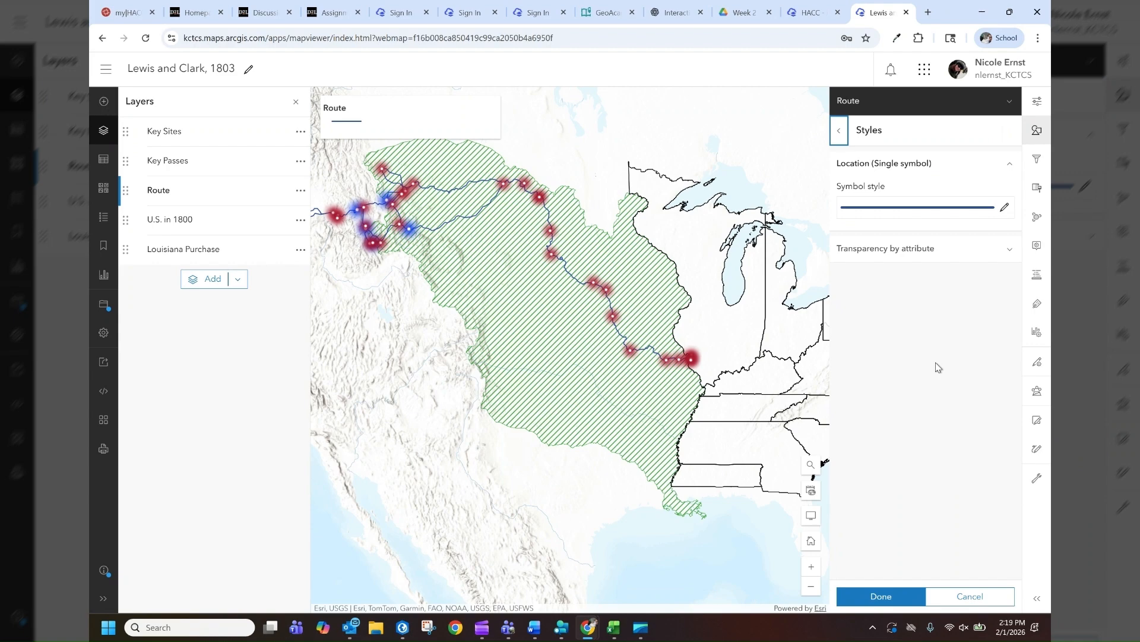
{"action": "left_click", "coordinate": [922, 214]}
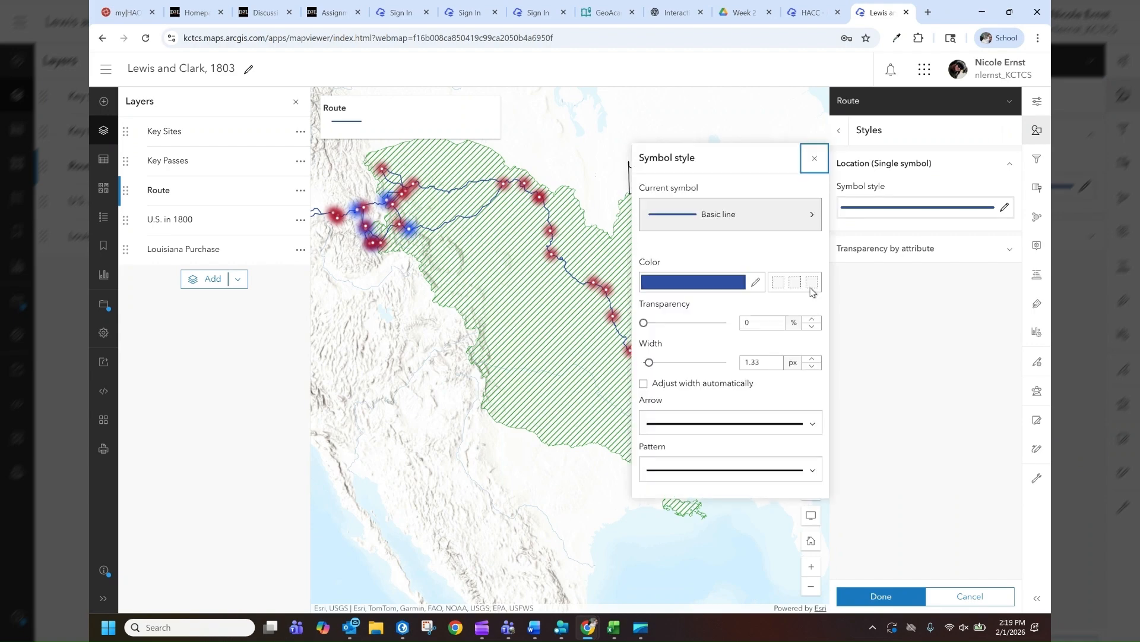
{"action": "left_click", "coordinate": [757, 285]}
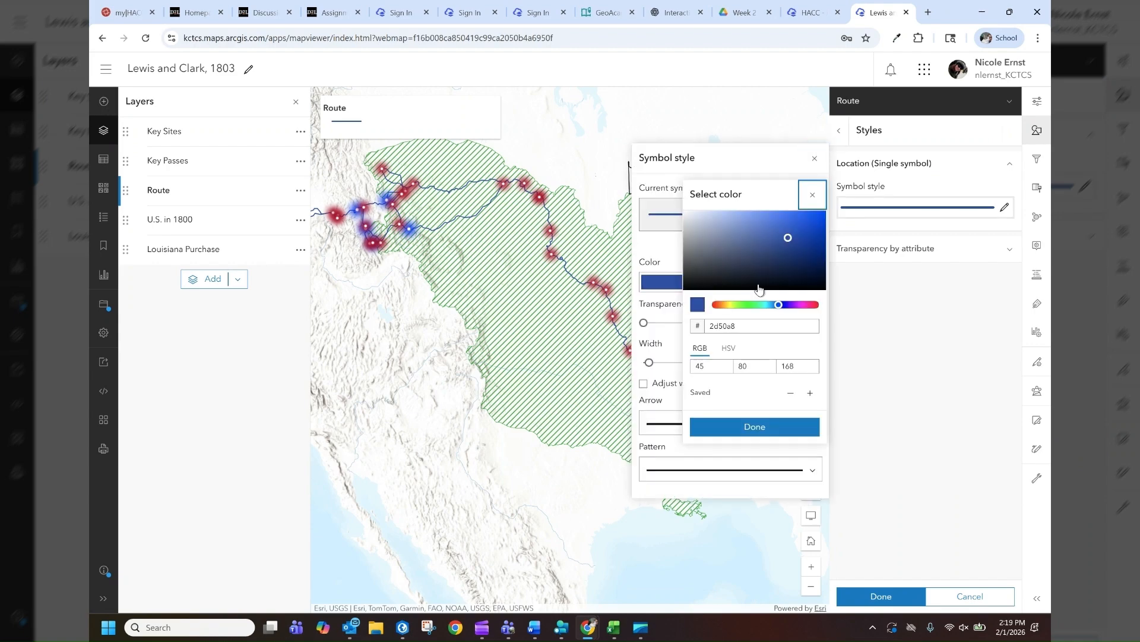
{"action": "left_click", "coordinate": [693, 280]}
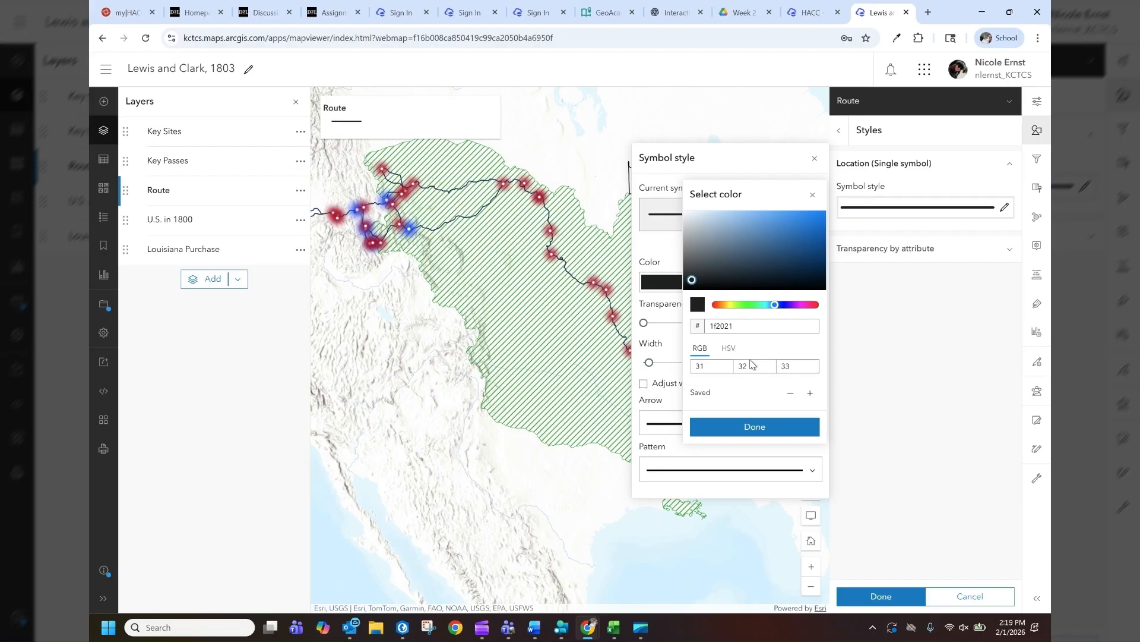
{"action": "left_click", "coordinate": [751, 428]}
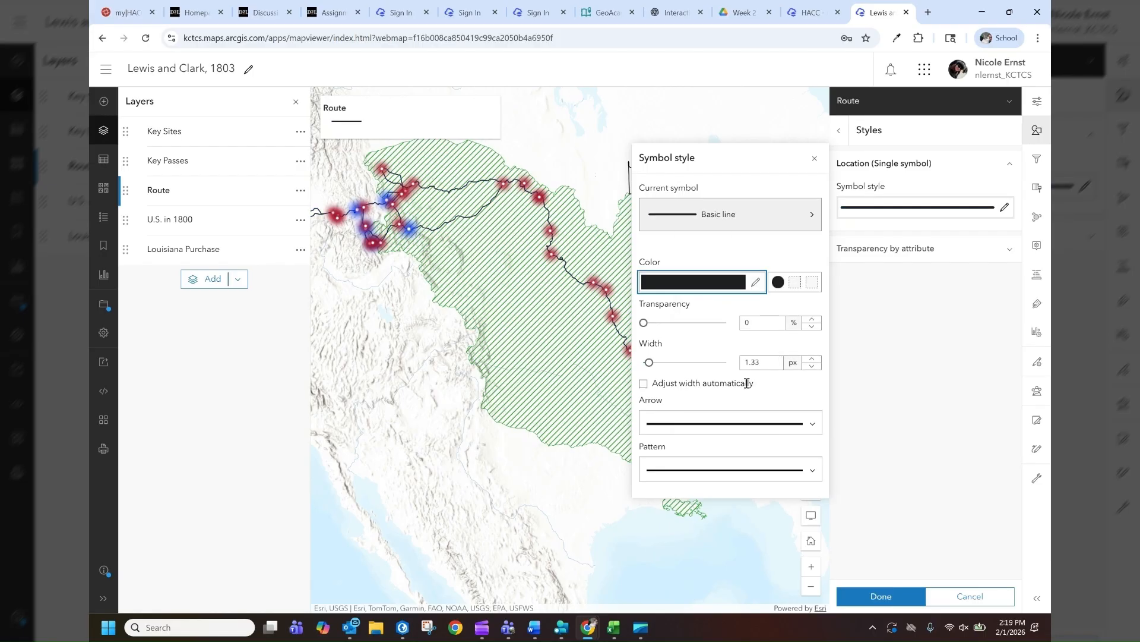
Set the Route line's width to 2.0 px and enable automatic width adjustment for it.
{"action": "left_click", "coordinate": [812, 360]}
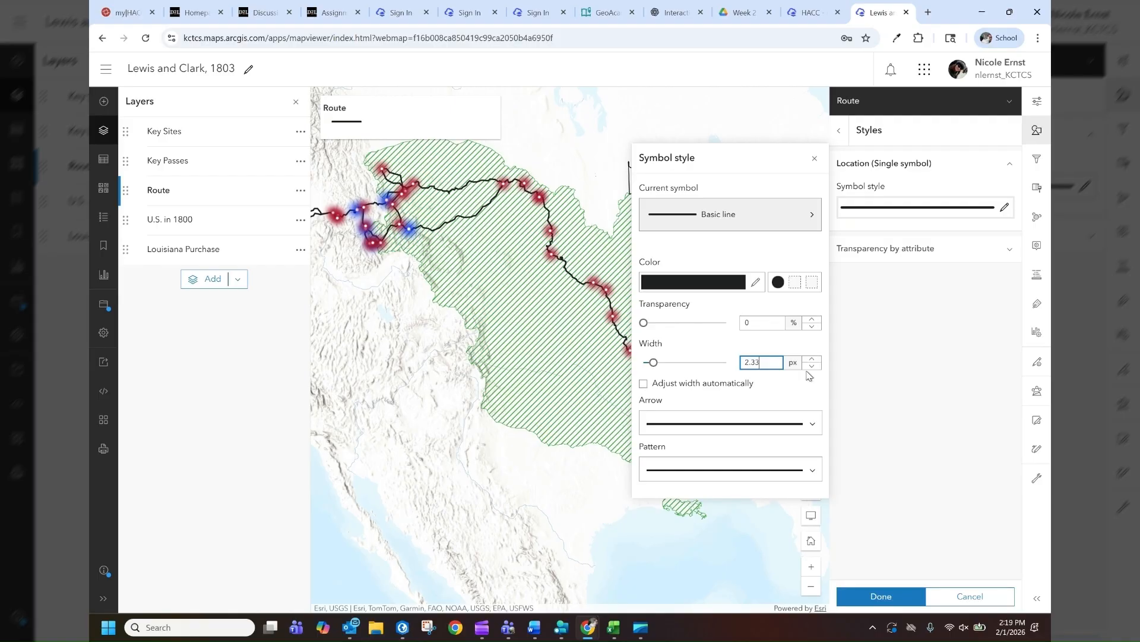
{"action": "left_click_drag", "start_coordinate": [772, 364], "coordinate": [749, 362]}
{"action": "type", "text": "0"}
{"action": "double_click", "coordinate": [743, 364]}
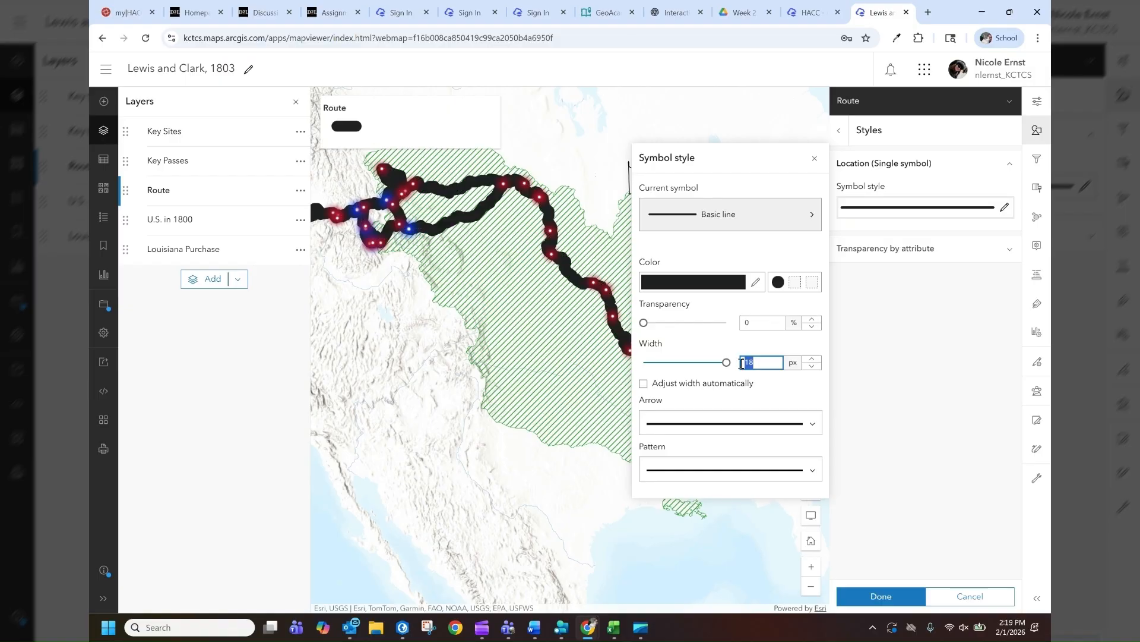
{"action": "key", "text": "BackSpace"}
{"action": "type", "text": "2.0"}
{"action": "left_click", "coordinate": [769, 396]}
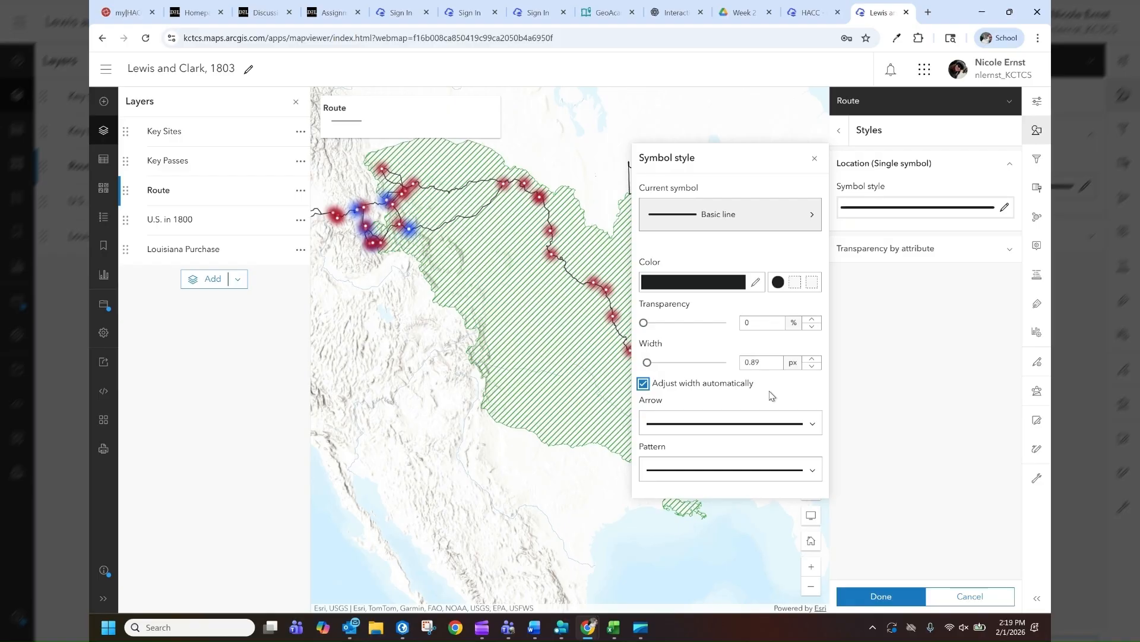
Try a dash-dot-dot pattern on the Route line, return it to a solid line and close its symbol settings.
{"action": "left_click", "coordinate": [686, 424]}
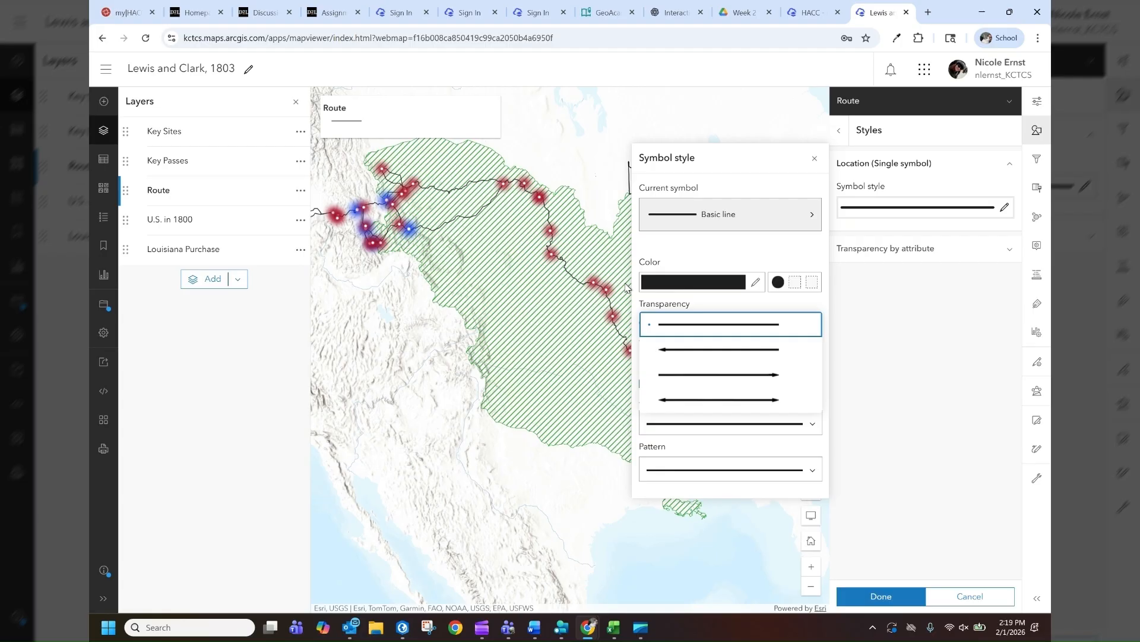
{"action": "left_click", "coordinate": [691, 475]}
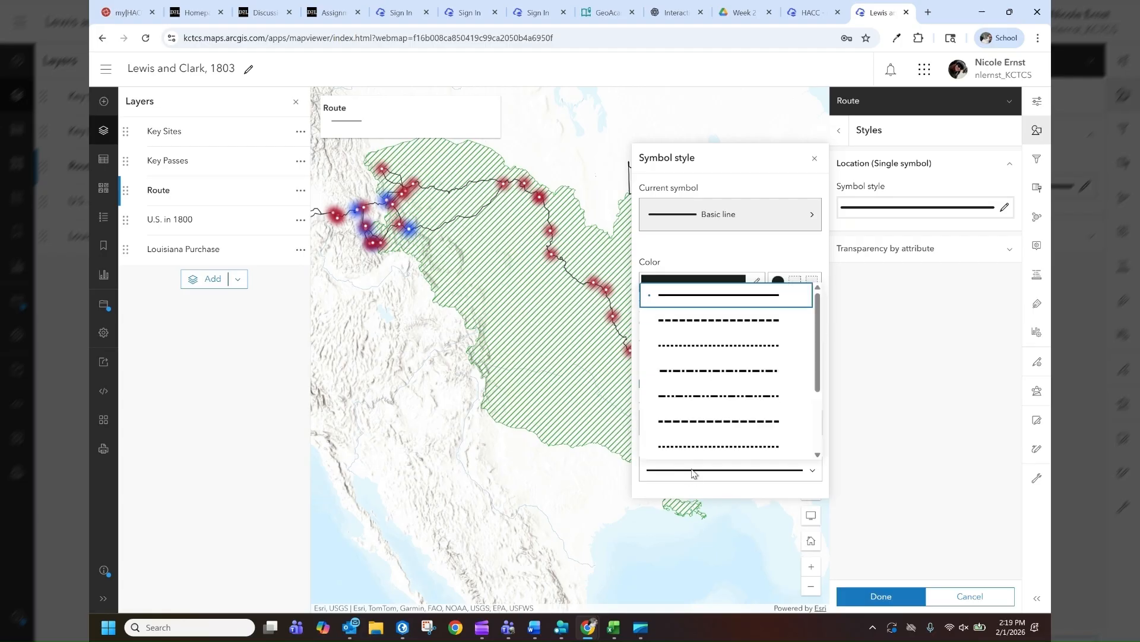
{"action": "left_click", "coordinate": [717, 396]}
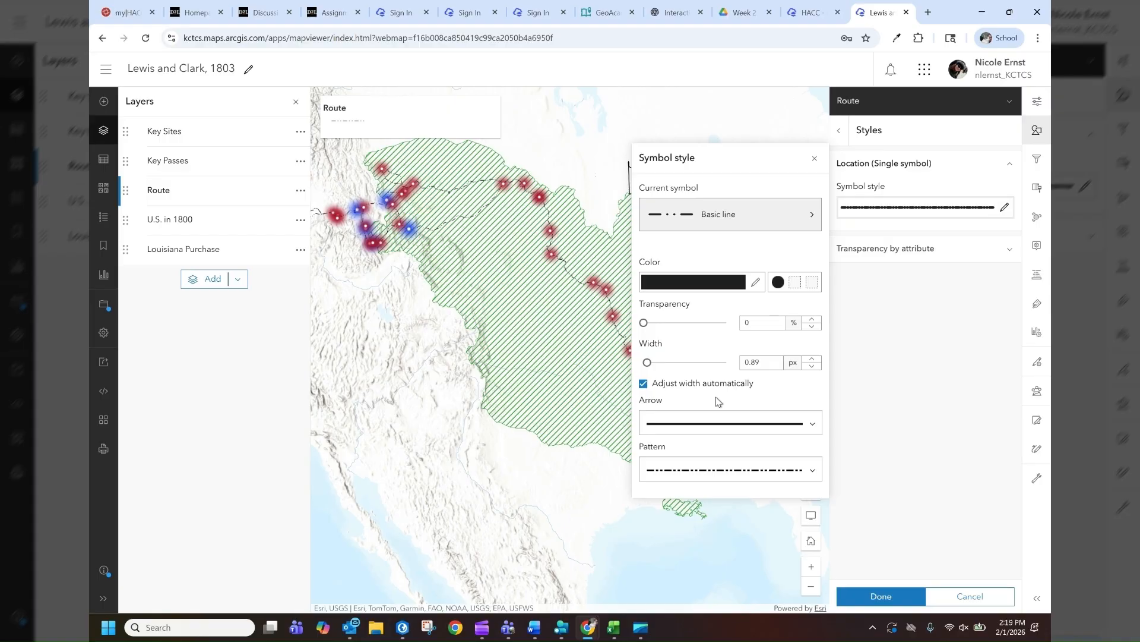
{"action": "left_click", "coordinate": [711, 472]}
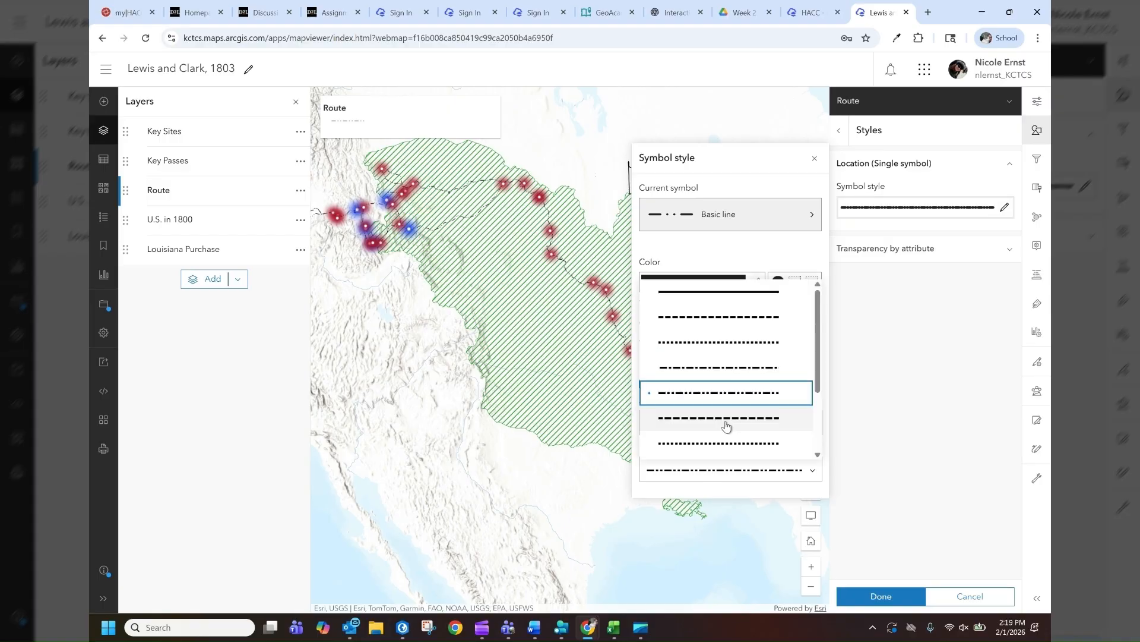
{"action": "left_click", "coordinate": [734, 301]}
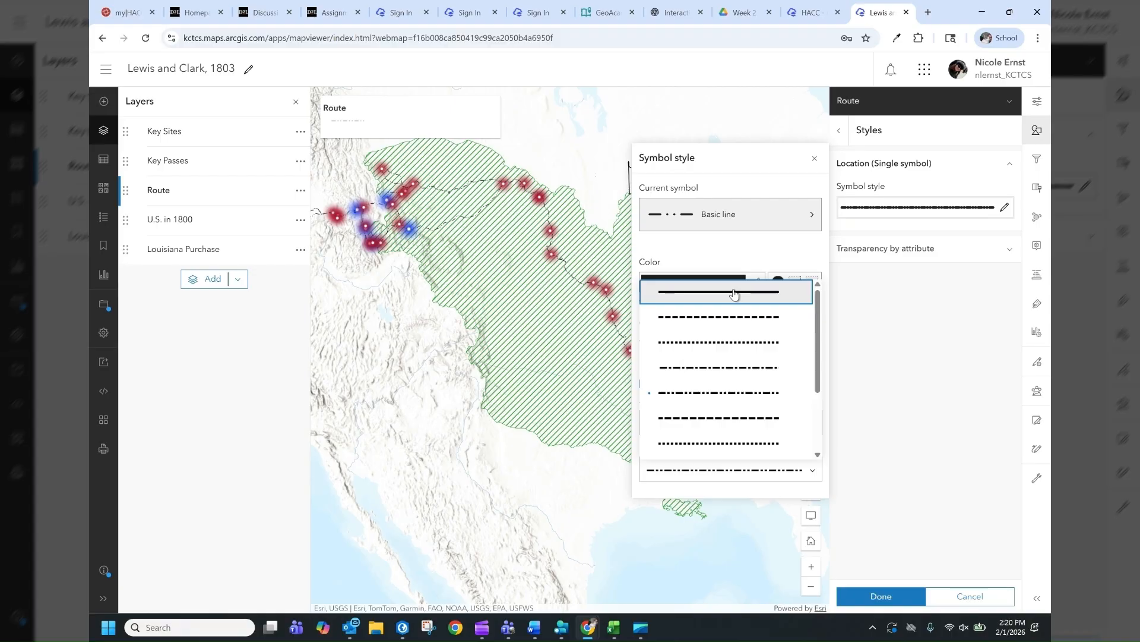
{"action": "left_click", "coordinate": [815, 158]}
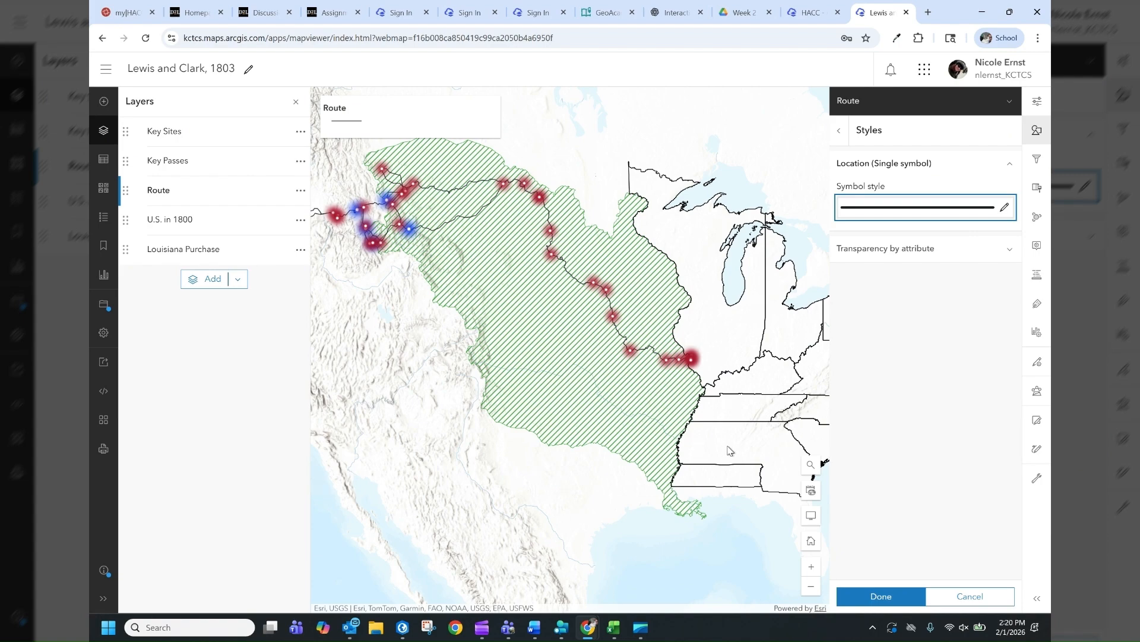
Replace the Louisiana Purchase layer's hatched symbol with the solid gray polygon from the Basic shapes category.
{"action": "left_click", "coordinate": [216, 250]}
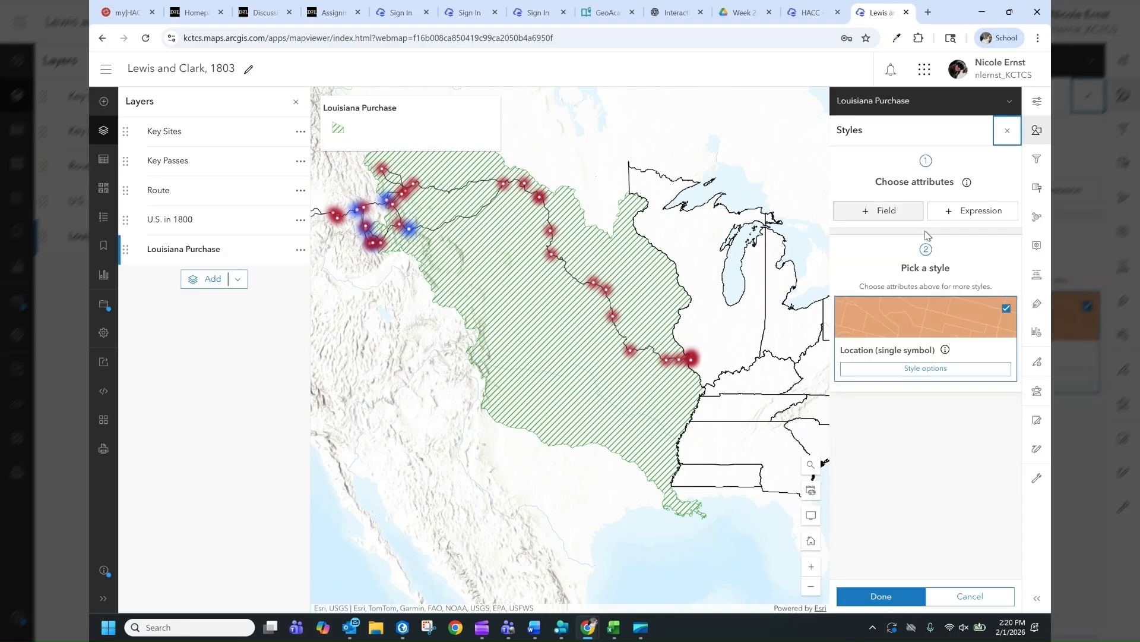
{"action": "left_click", "coordinate": [925, 368]}
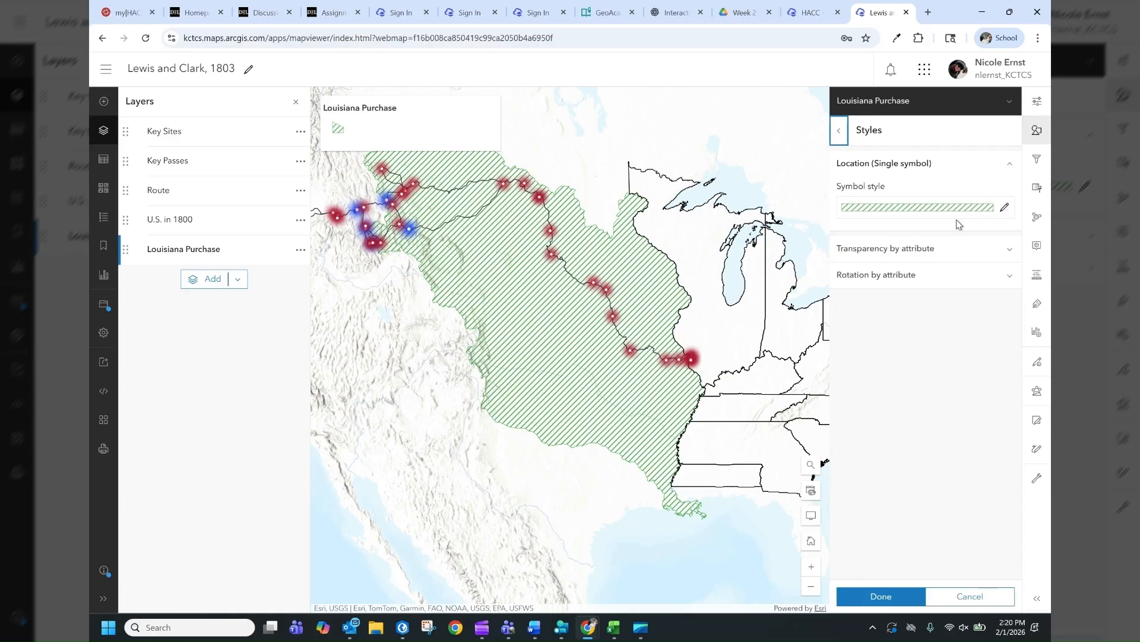
{"action": "left_click", "coordinate": [956, 218]}
{"action": "left_click", "coordinate": [779, 215]}
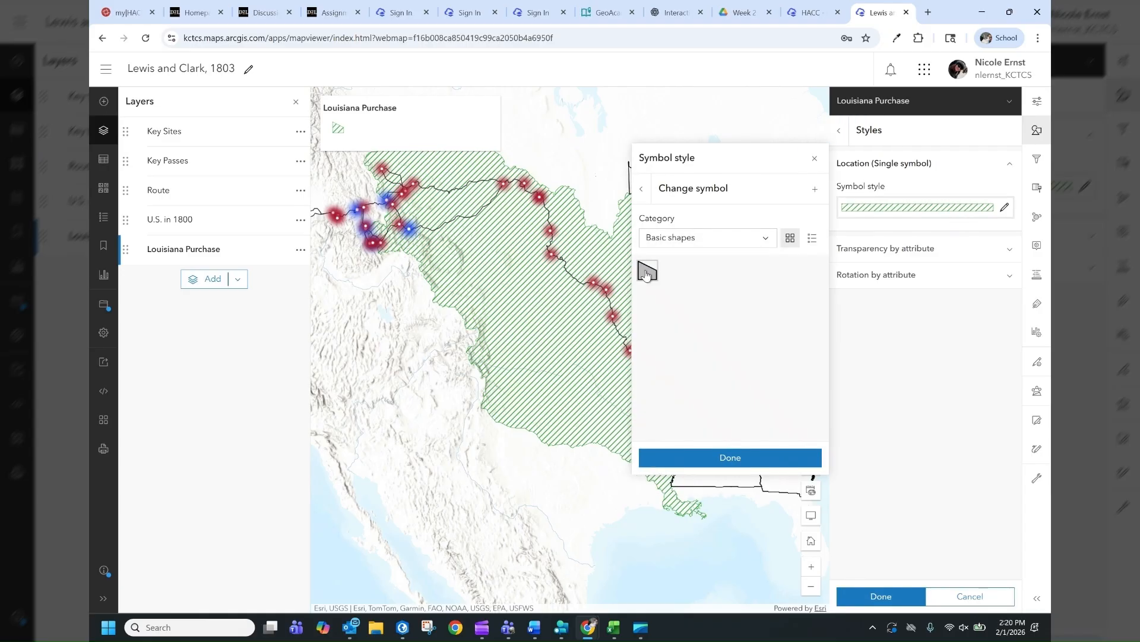
{"action": "left_click", "coordinate": [648, 275]}
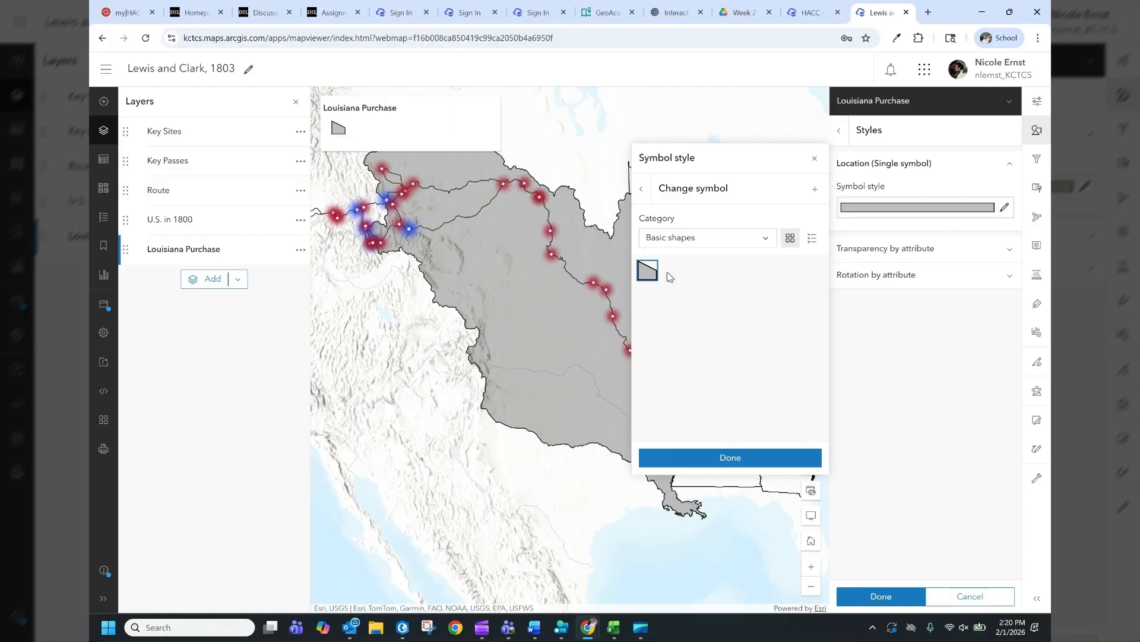
Accept the basic polygon symbol and shift the Louisiana Purchase fill color to a dark green, hex 394a28.
{"action": "left_click", "coordinate": [731, 458]}
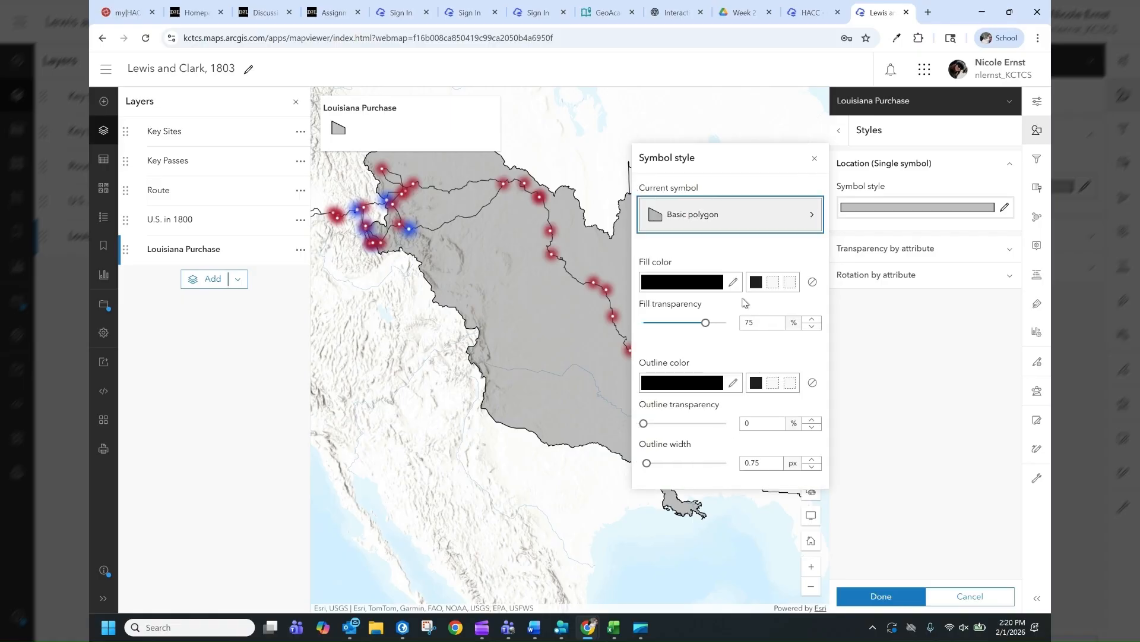
{"action": "left_click", "coordinate": [754, 284]}
{"action": "left_click", "coordinate": [755, 283]}
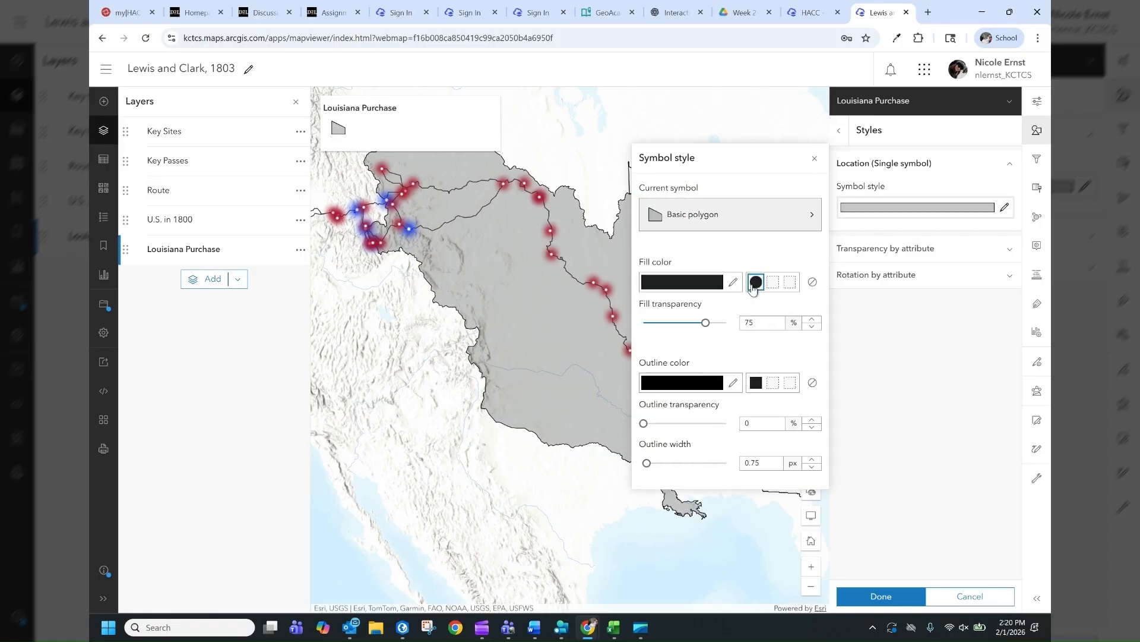
{"action": "left_click", "coordinate": [726, 285]}
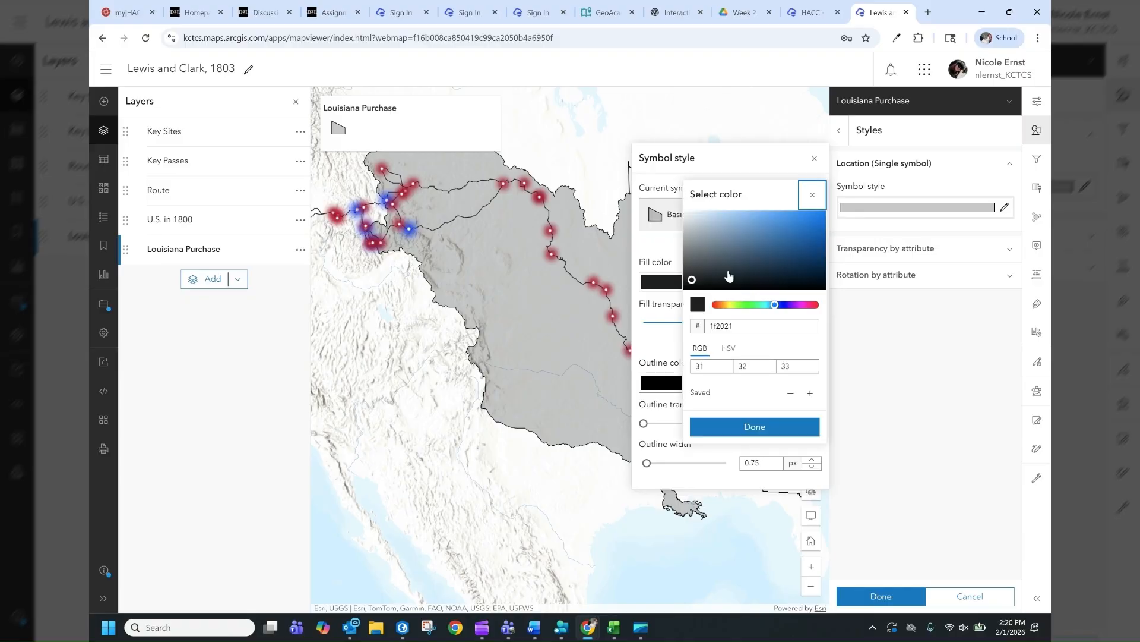
{"action": "left_click", "coordinate": [744, 305]}
{"action": "left_click_drag", "start_coordinate": [744, 306], "coordinate": [739, 305]}
{"action": "left_click", "coordinate": [739, 257]}
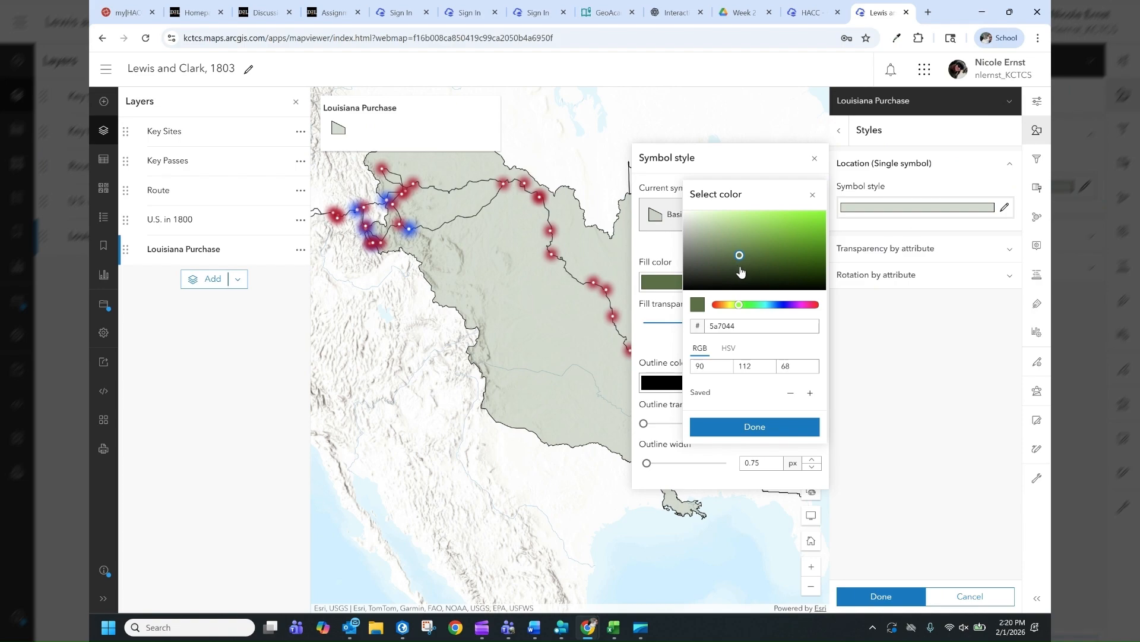
{"action": "left_click", "coordinate": [749, 268]}
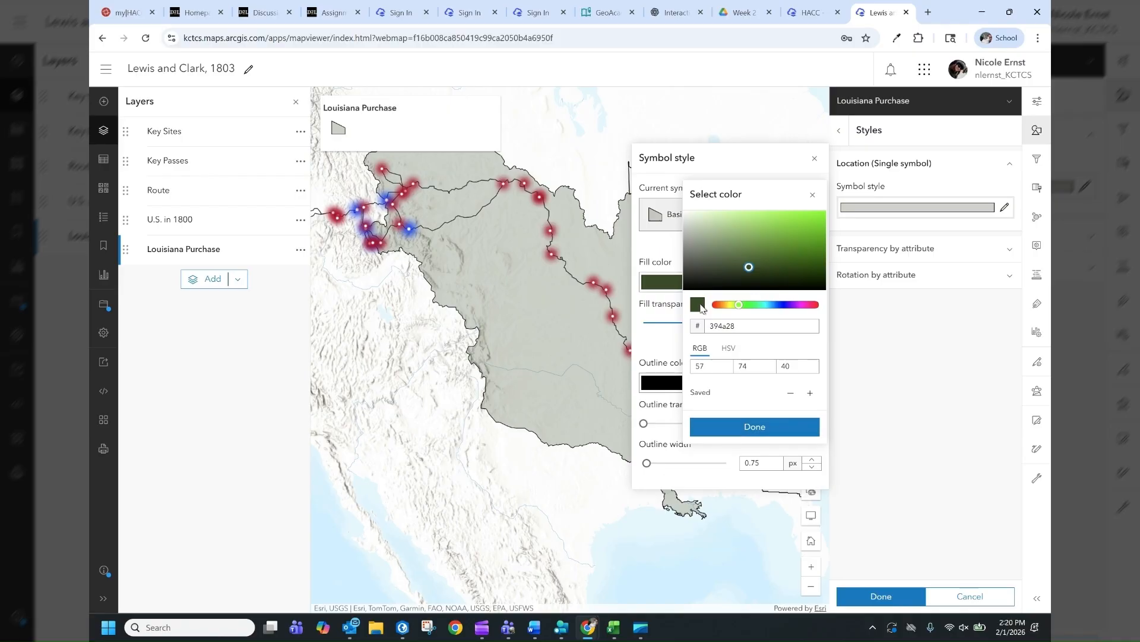
Lighten the Louisiana Purchase fill to a pale gray-green, hex acb0a7, and apply the layer style.
{"action": "left_click", "coordinate": [689, 227]}
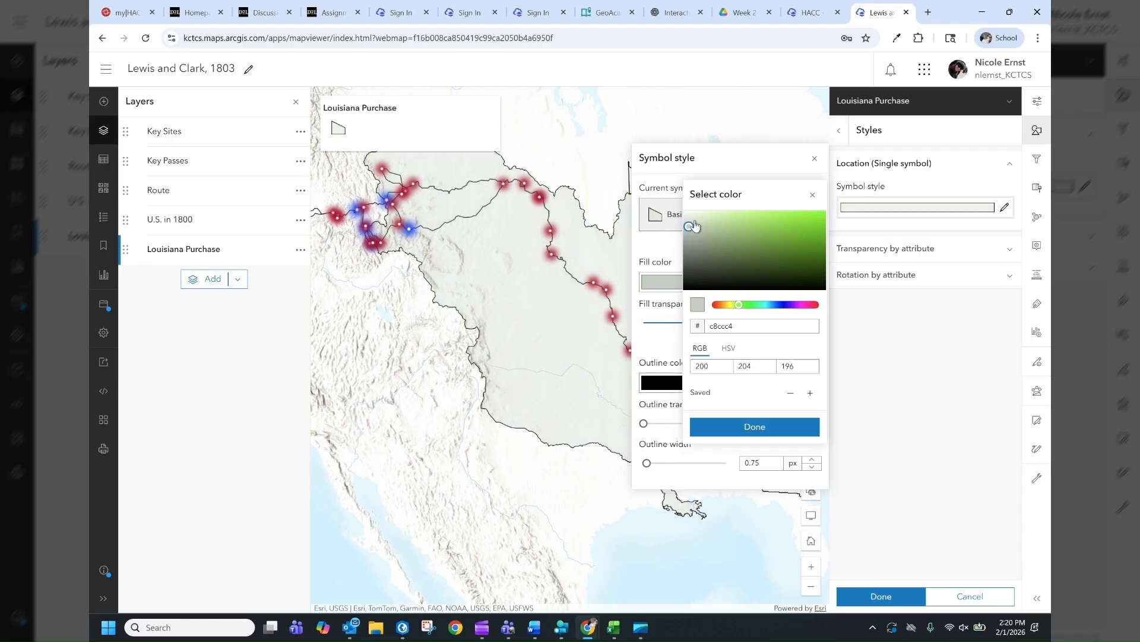
{"action": "left_click", "coordinate": [691, 235]}
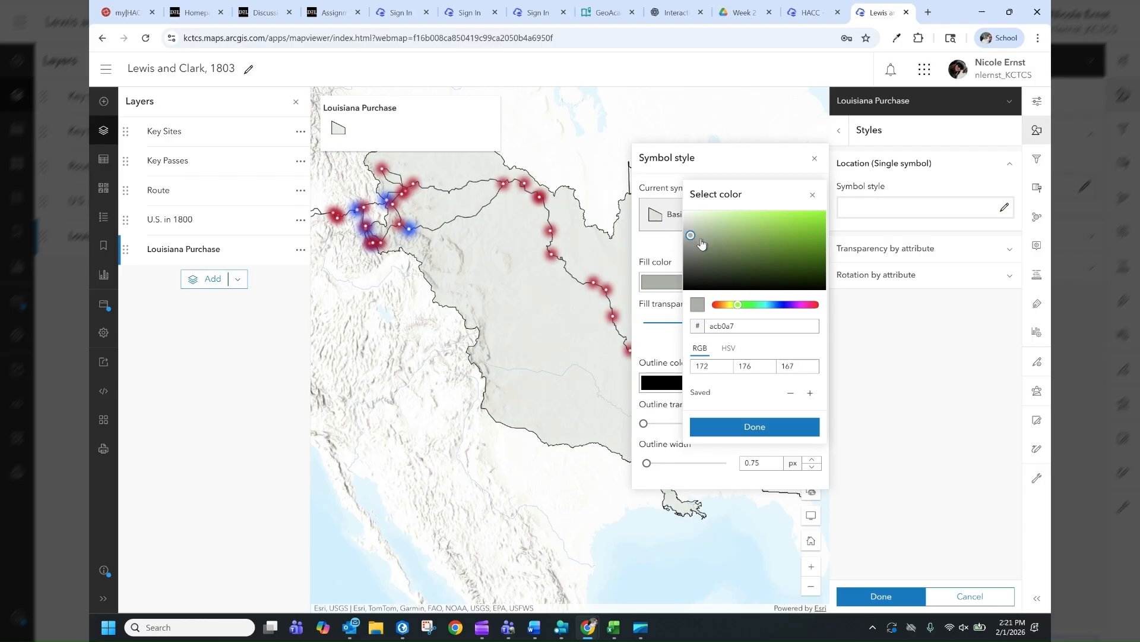
{"action": "left_click", "coordinate": [748, 428]}
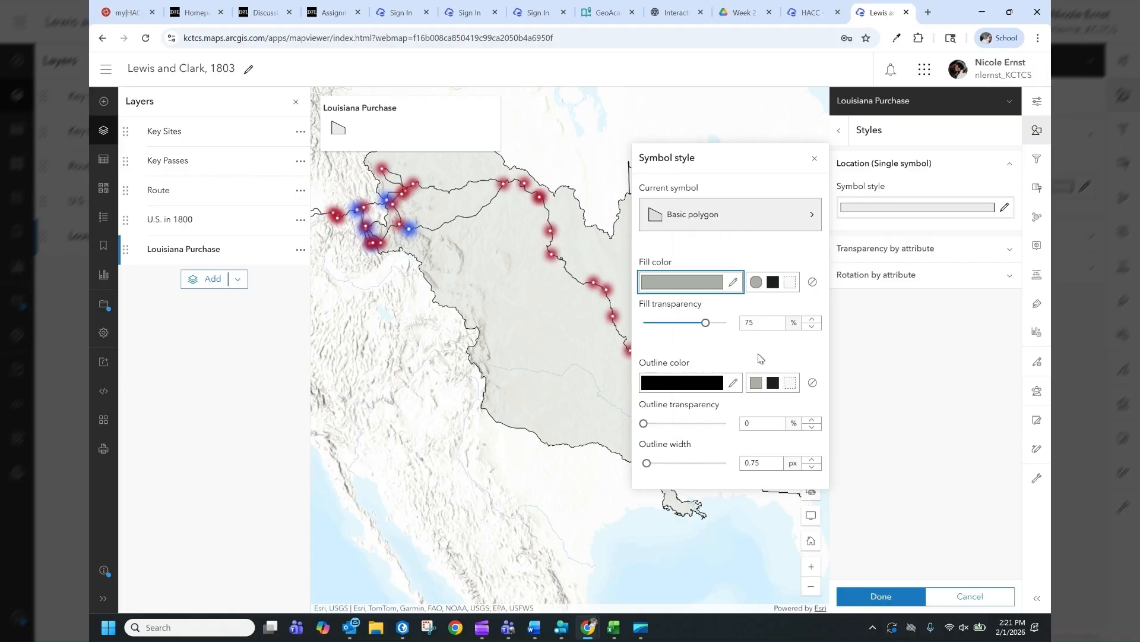
{"action": "left_click", "coordinate": [901, 461]}
{"action": "left_click", "coordinate": [814, 158]}
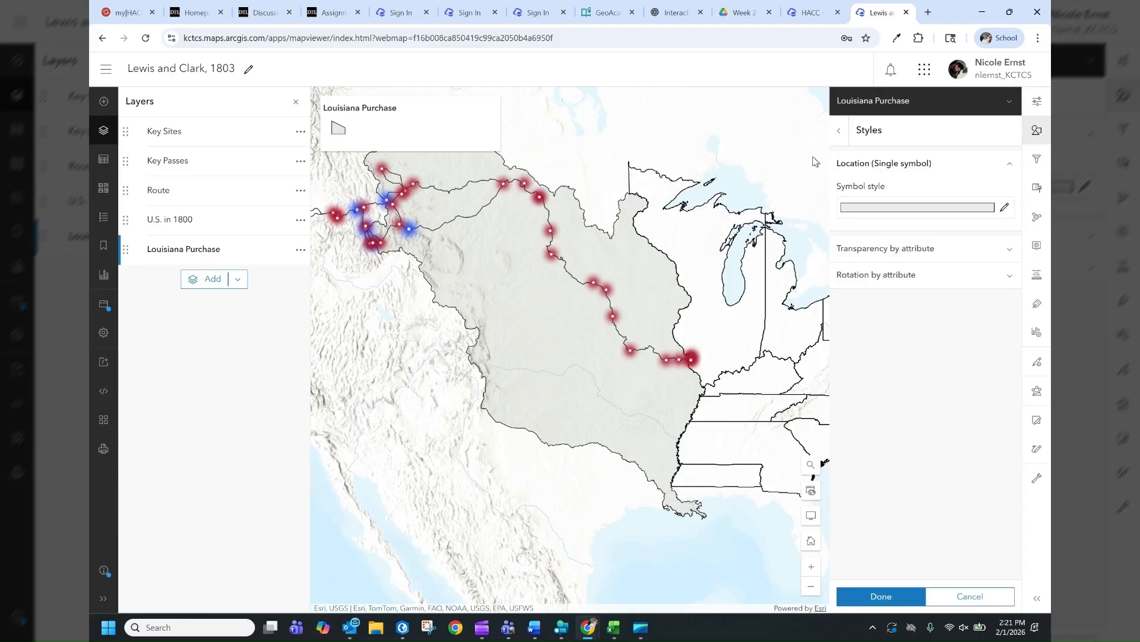
{"action": "left_click", "coordinate": [880, 597]}
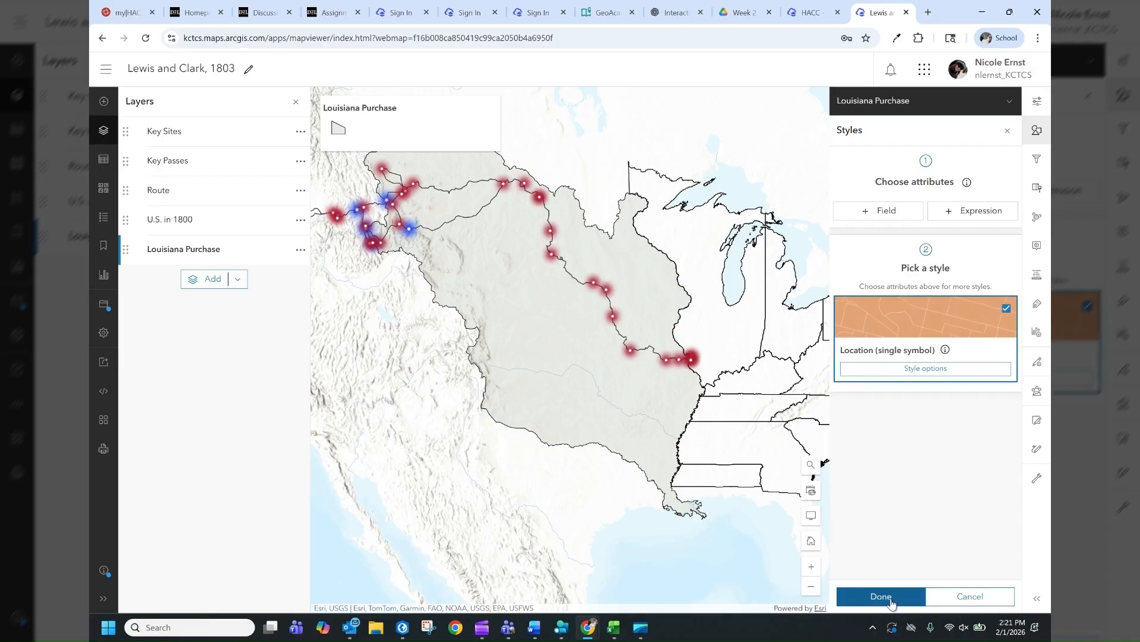
{"action": "left_click", "coordinate": [890, 602]}
Open the Louisiana Purchase pop-up settings and examine the pop-ups of a key site, the Louisiana Purchase area and Kentucky.
{"action": "left_click_drag", "start_coordinate": [869, 487], "coordinate": [758, 439]}
{"action": "scroll", "coordinate": [850, 497], "scroll_direction": "down", "scroll_amount": 1}
{"action": "scroll", "coordinate": [849, 494], "scroll_direction": "down", "scroll_amount": 1}
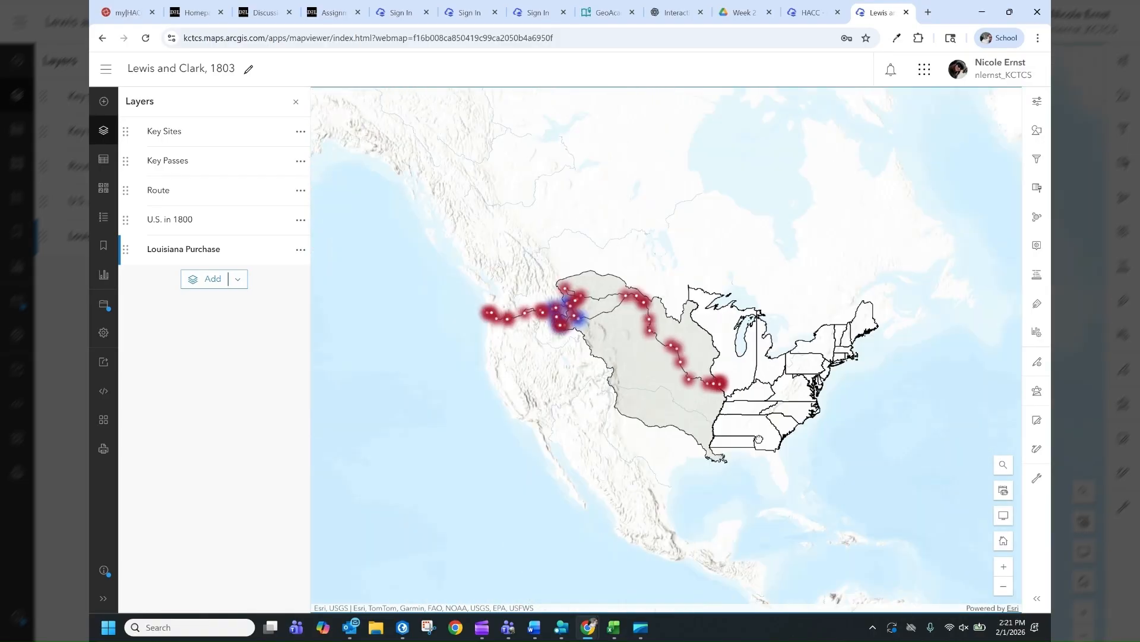
{"action": "scroll", "coordinate": [693, 347], "scroll_direction": "up", "scroll_amount": 1}
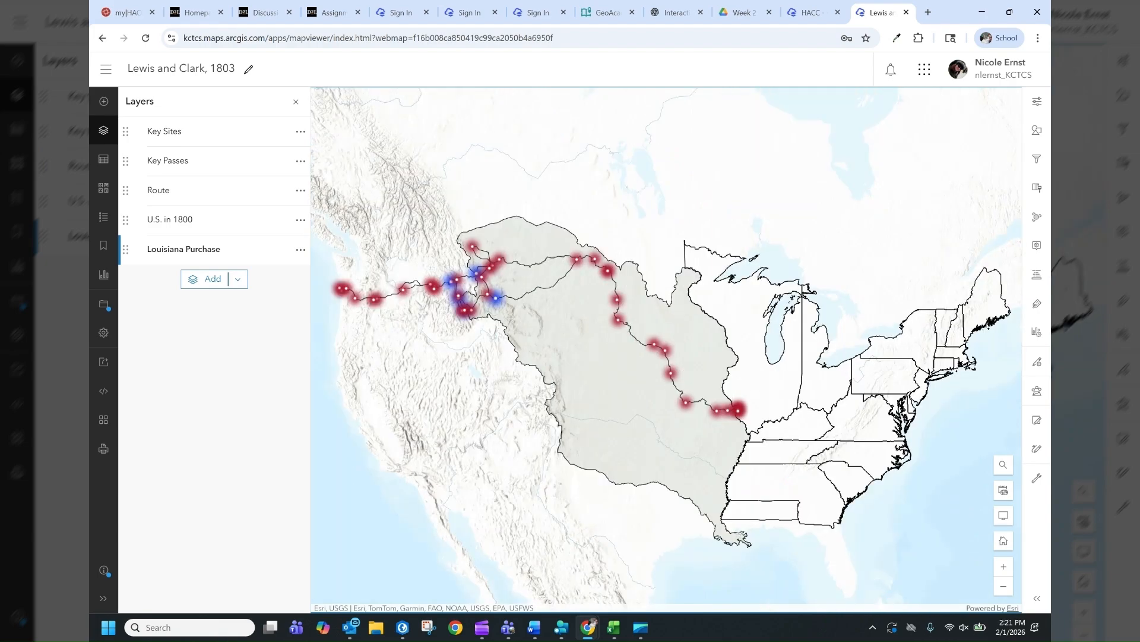
{"action": "scroll", "coordinate": [762, 290], "scroll_direction": "down", "scroll_amount": 1}
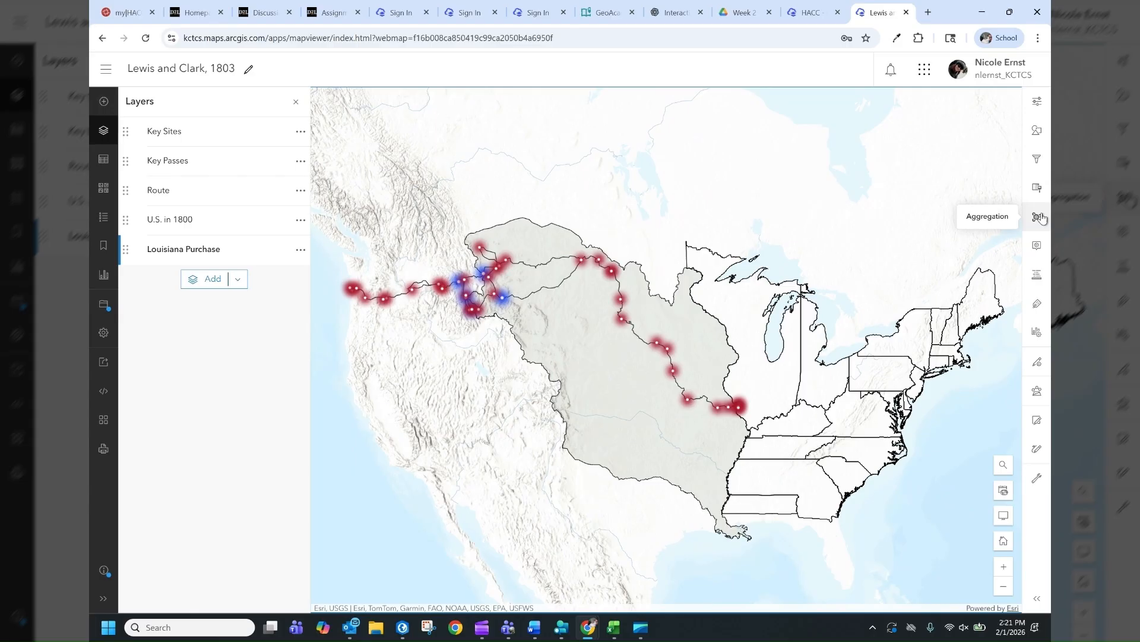
{"action": "left_click", "coordinate": [1038, 248]}
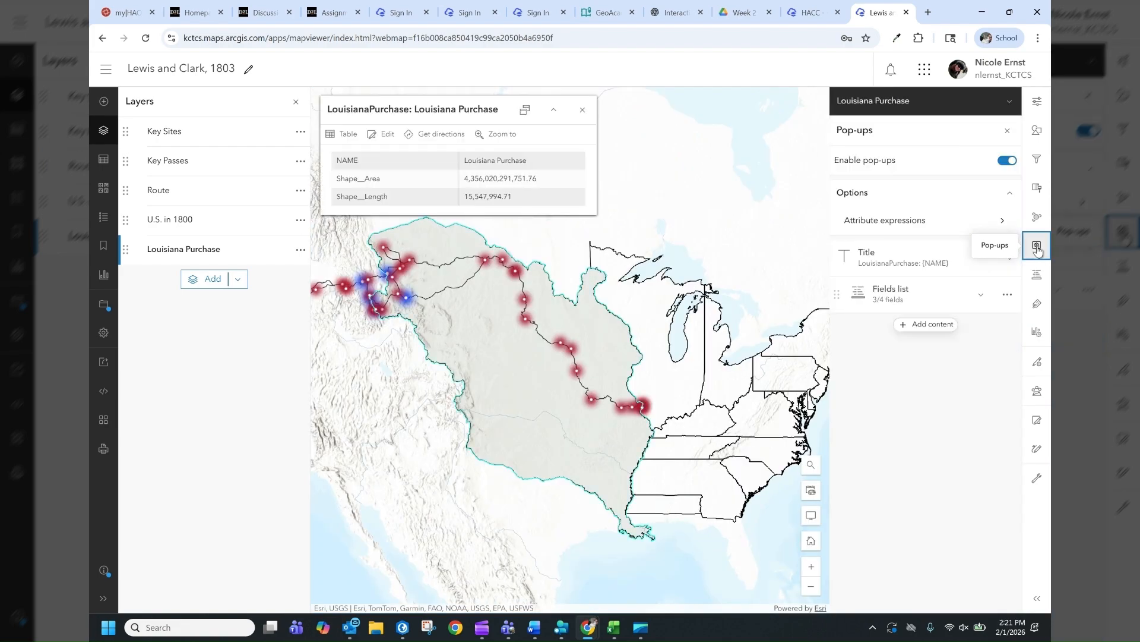
{"action": "left_click", "coordinate": [583, 111]}
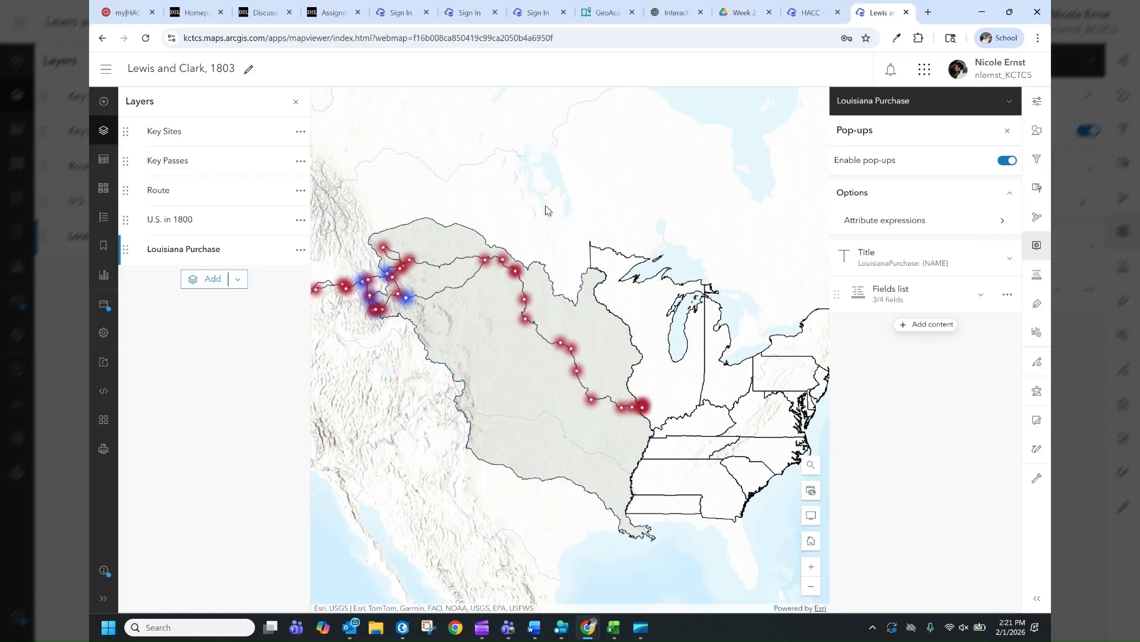
{"action": "left_click", "coordinate": [516, 275]}
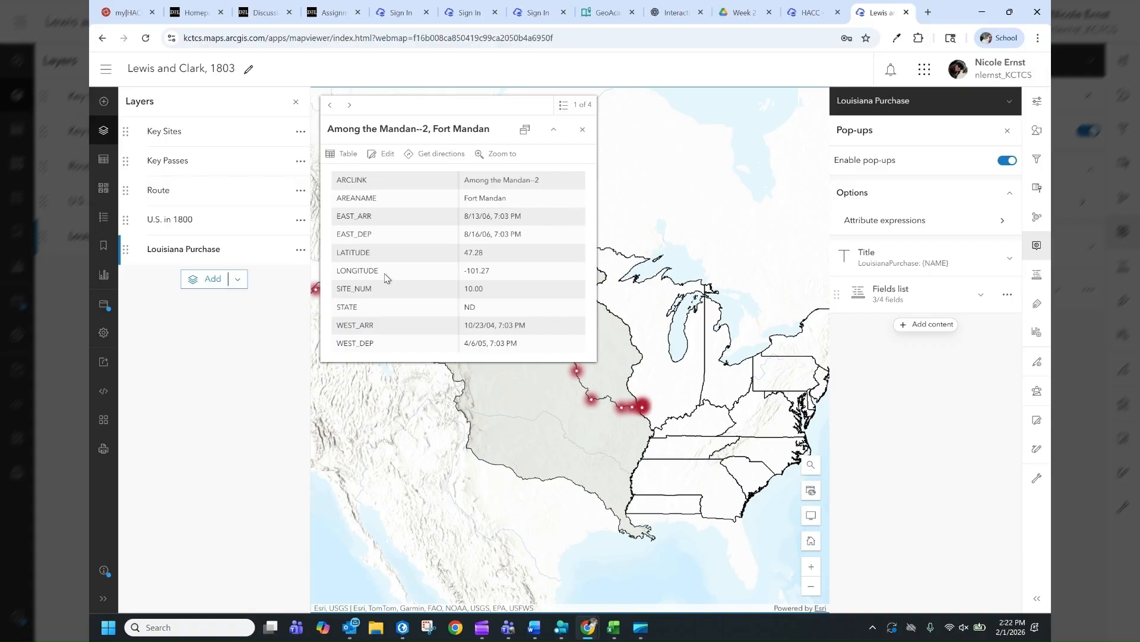
{"action": "left_click", "coordinate": [508, 379]}
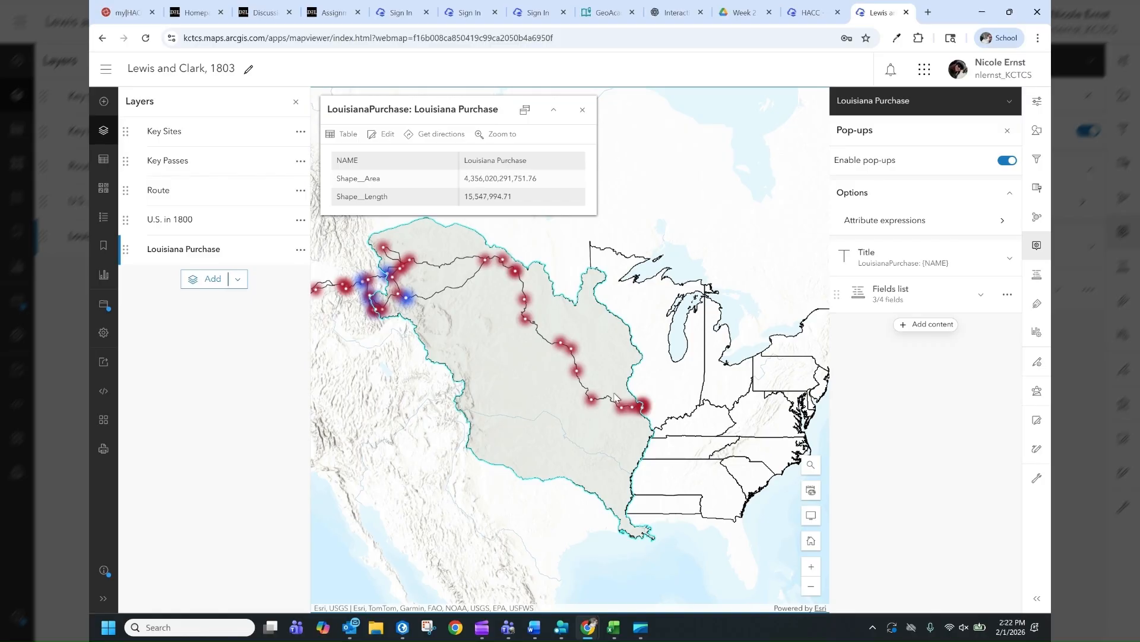
{"action": "left_click", "coordinate": [711, 414]}
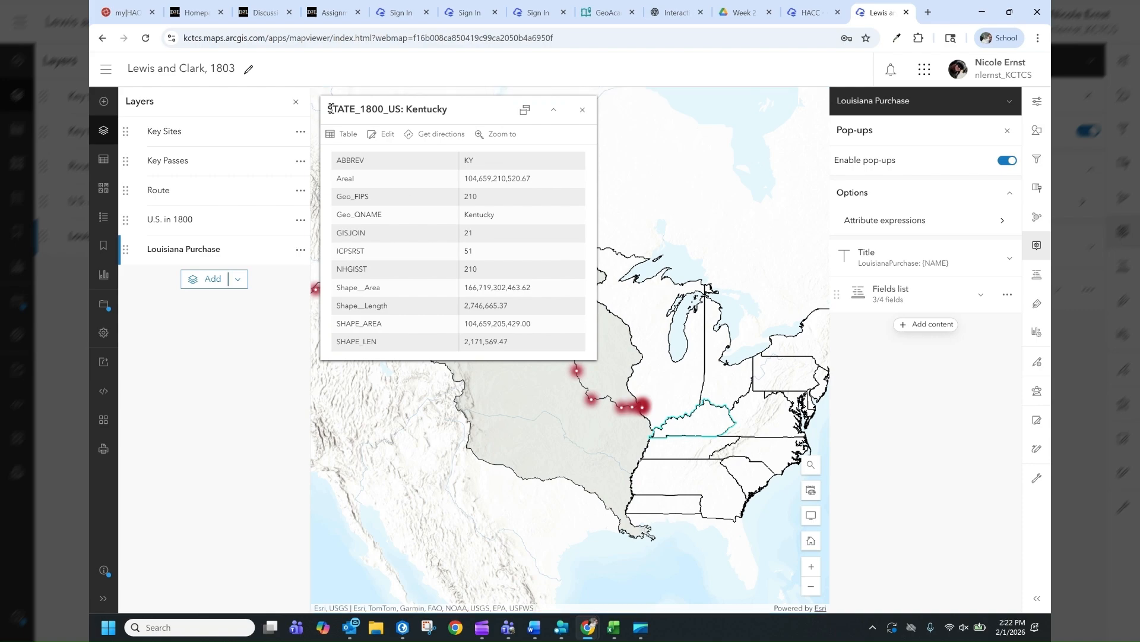
{"action": "left_click_drag", "start_coordinate": [330, 109], "coordinate": [402, 110]}
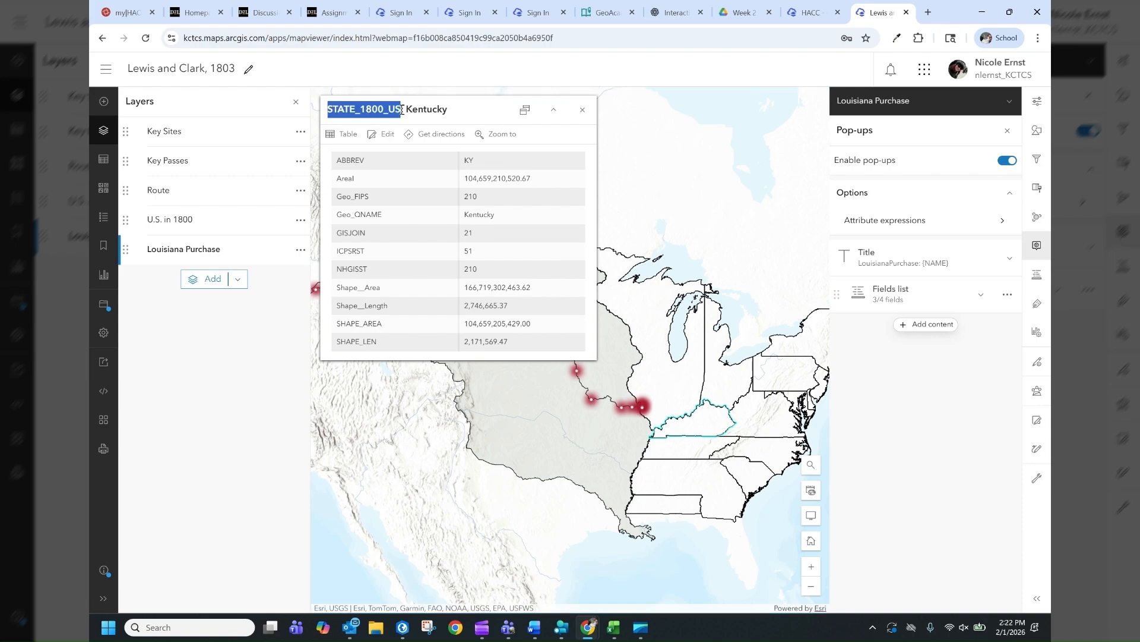
{"action": "left_click", "coordinate": [445, 110]}
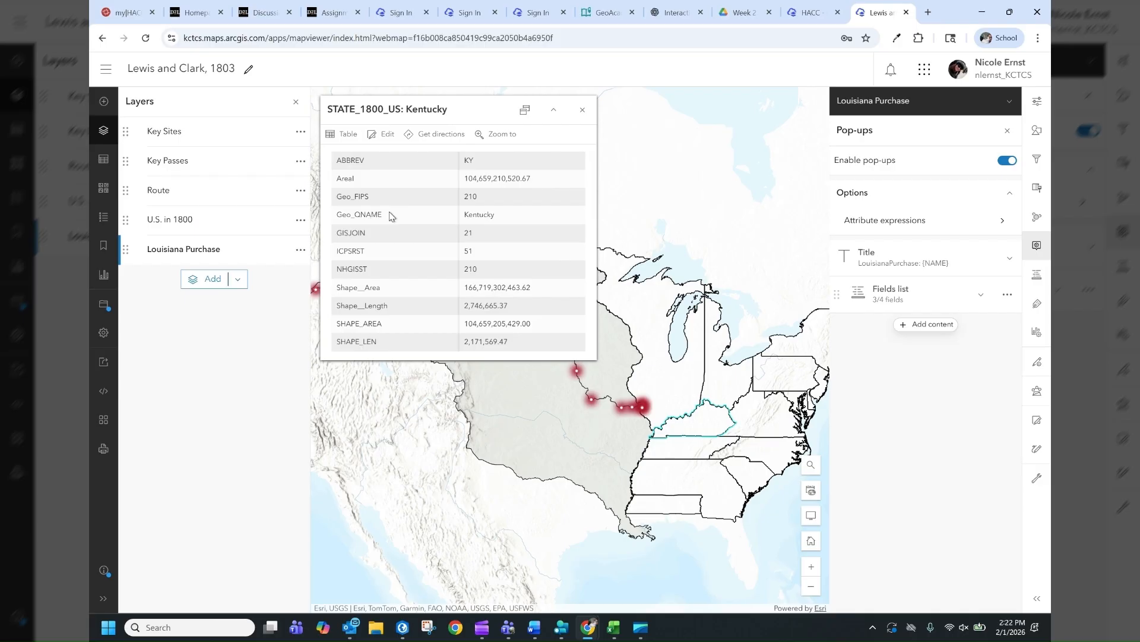
Replace the Louisiana Purchase pop-up title with only the {NAME} field and check the pop-up on the map.
{"action": "left_click", "coordinate": [929, 274]}
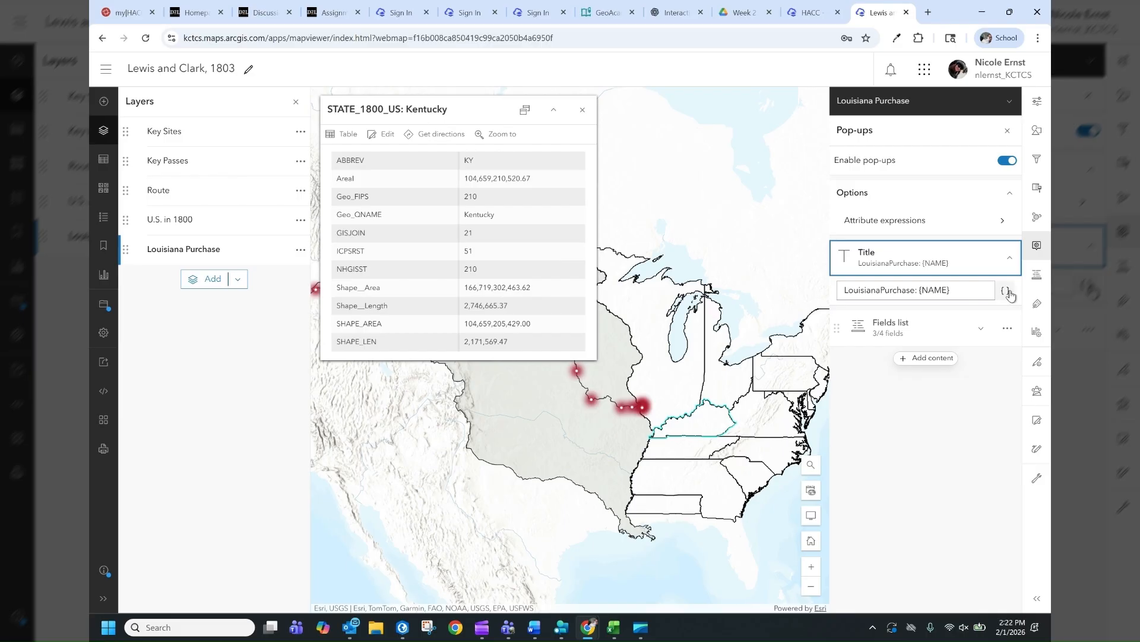
{"action": "left_click_drag", "start_coordinate": [974, 292], "coordinate": [710, 316]}
{"action": "key", "text": "BackSpace"}
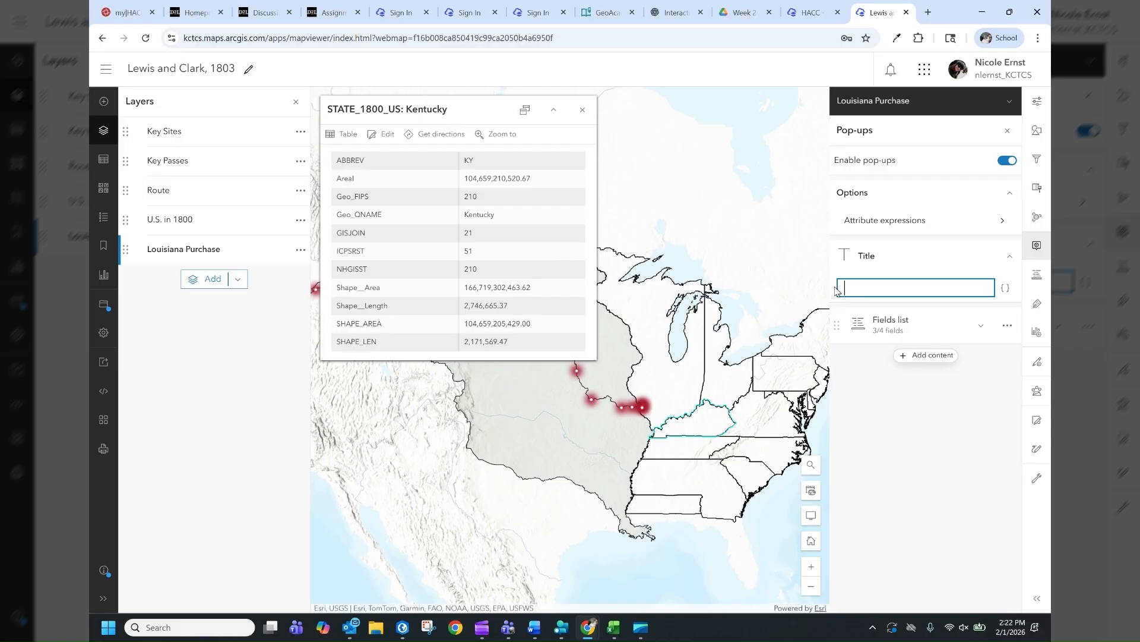
{"action": "left_click", "coordinate": [1007, 288]}
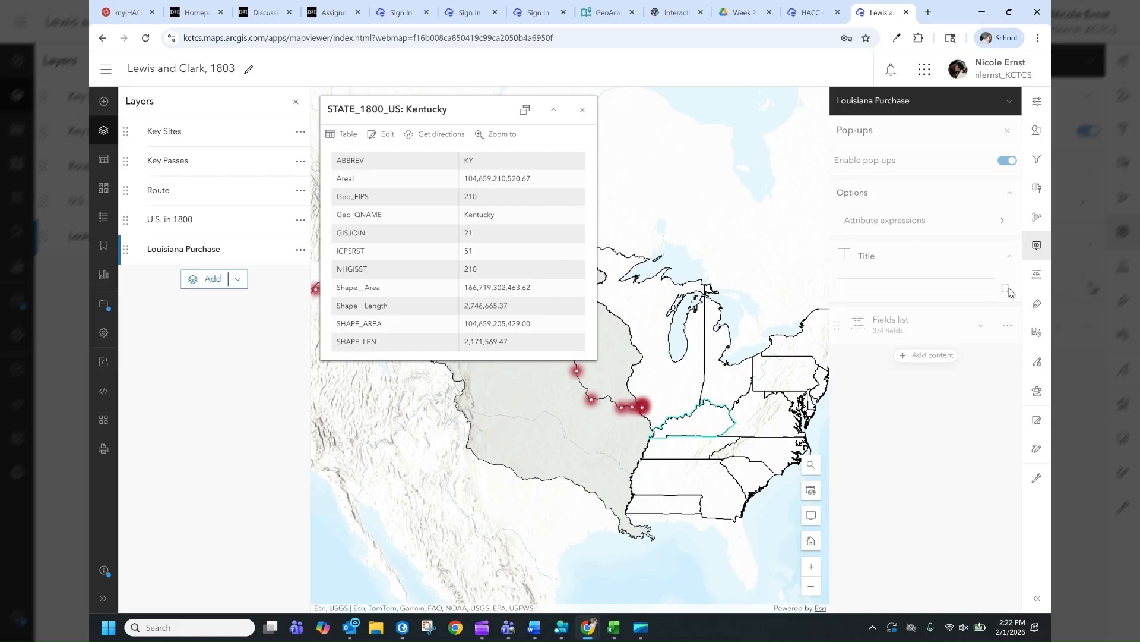
{"action": "left_click", "coordinate": [923, 295]}
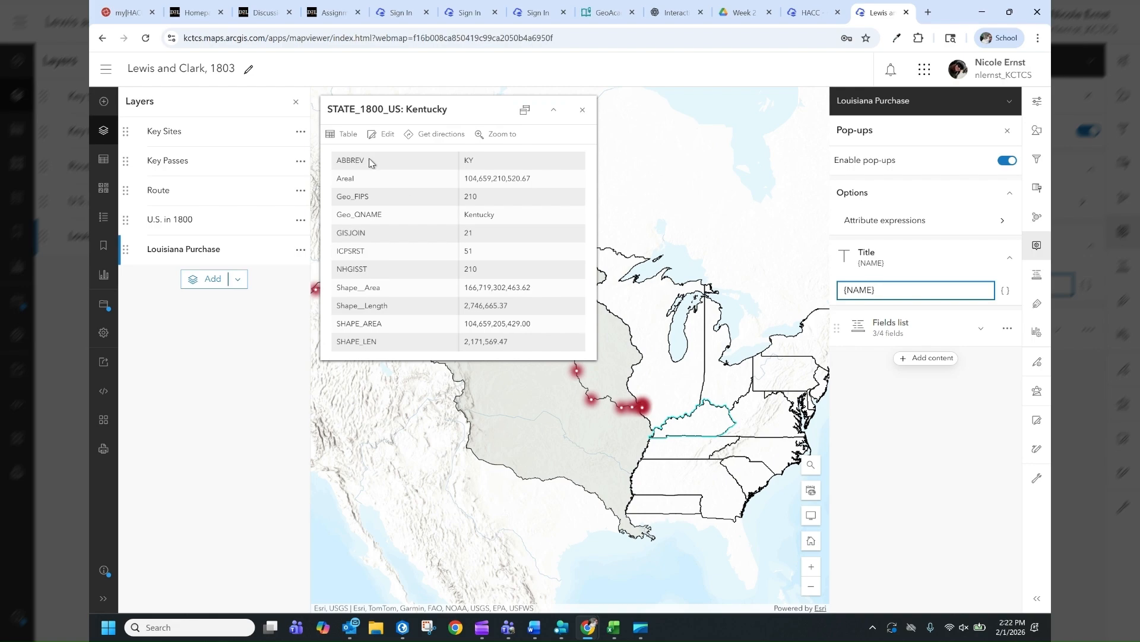
{"action": "left_click", "coordinate": [582, 110]}
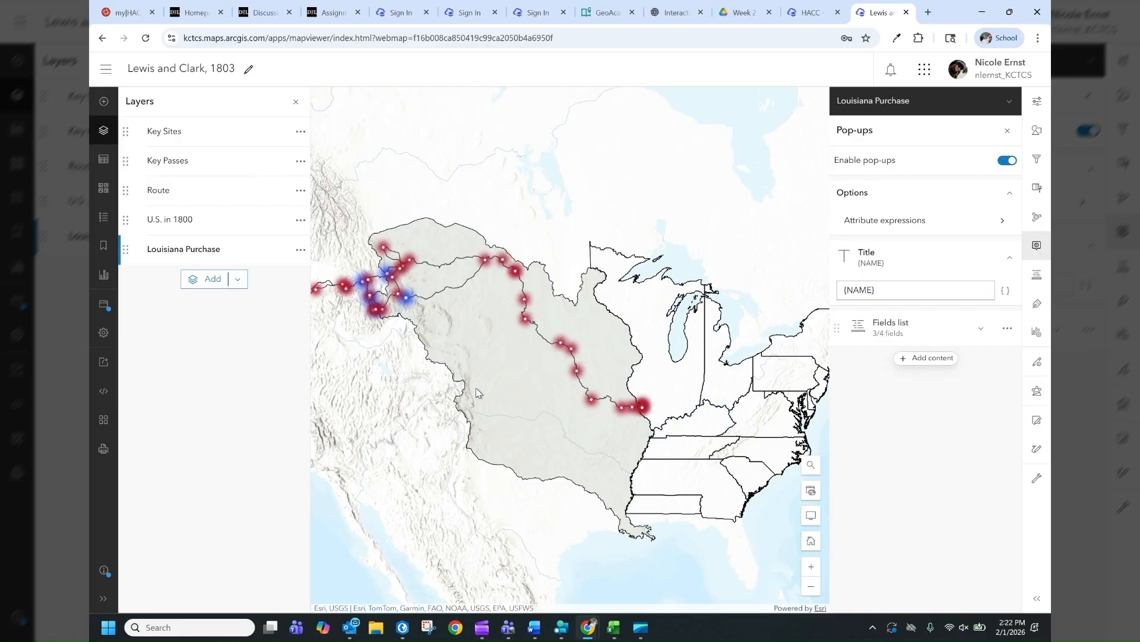
{"action": "left_click", "coordinate": [497, 385]}
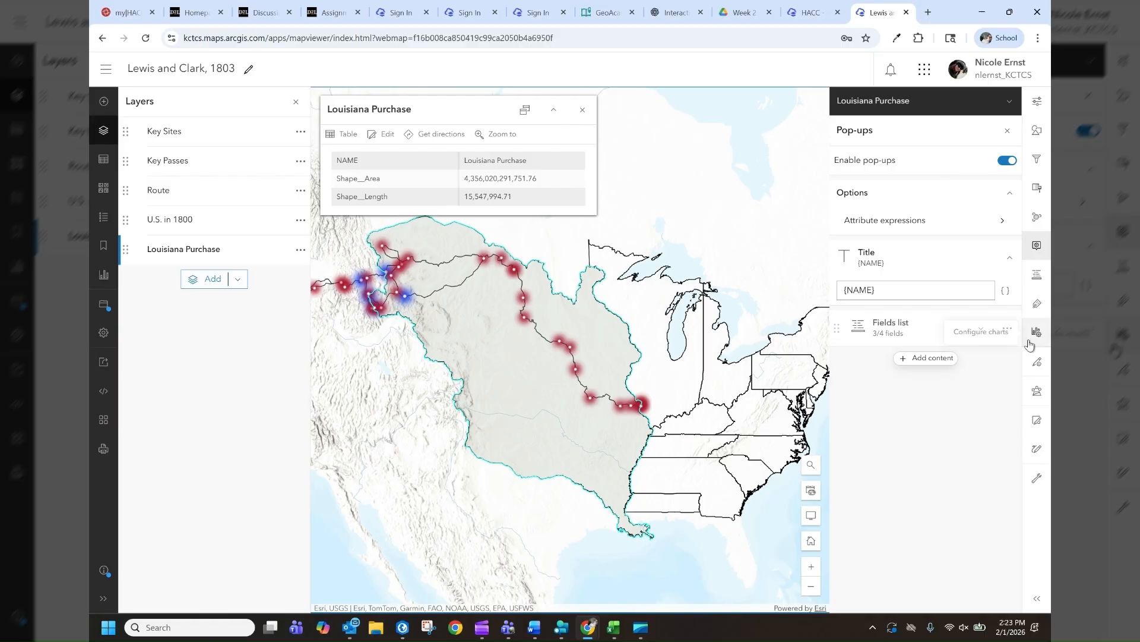
Delete the fields list from the Louisiana Purchase pop-up and close the preview.
{"action": "left_click", "coordinate": [1008, 331]}
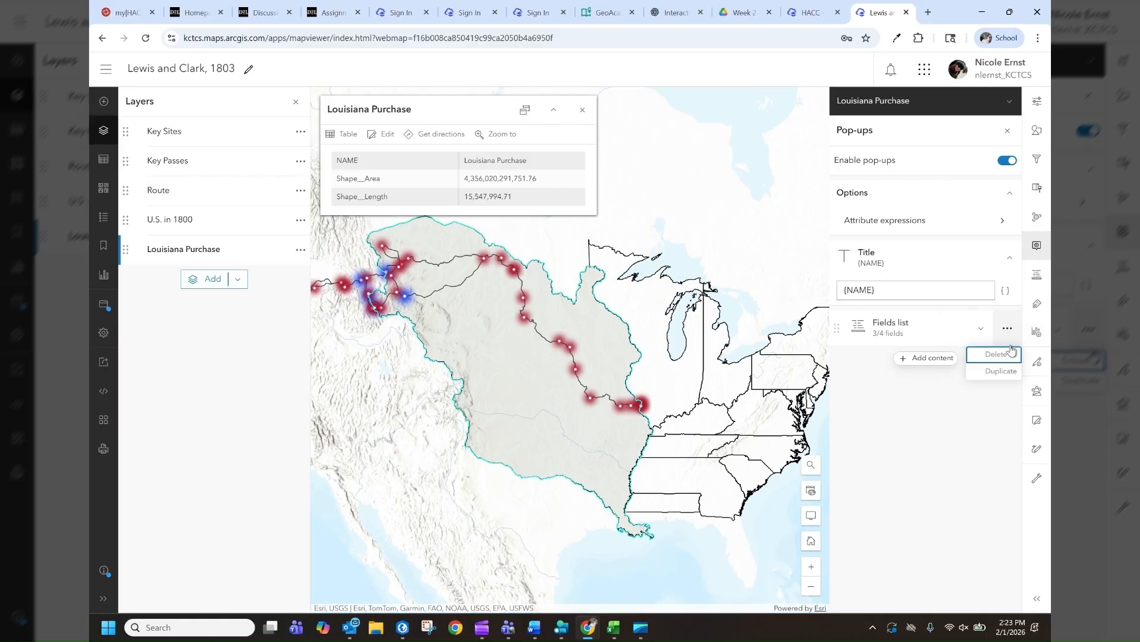
{"action": "left_click", "coordinate": [997, 354]}
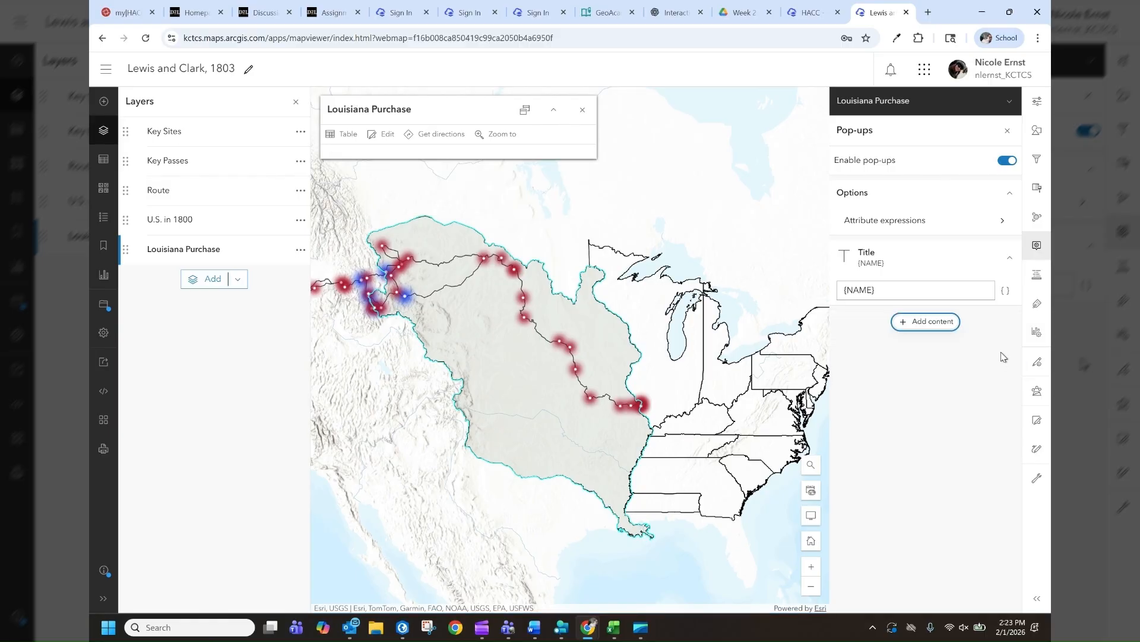
{"action": "left_click", "coordinate": [583, 109]}
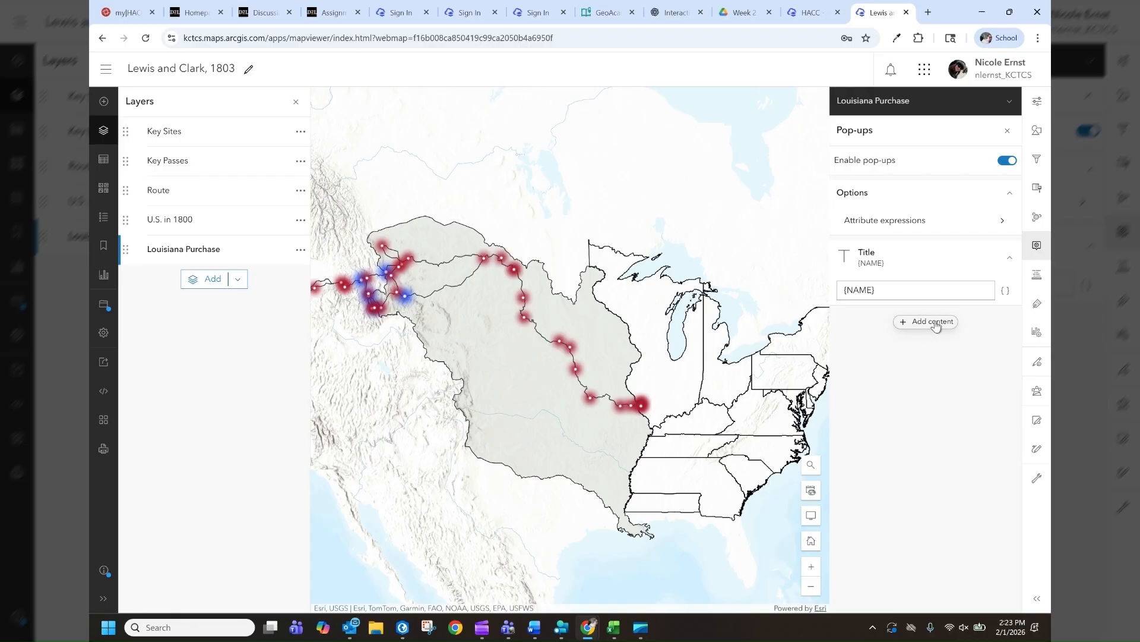
Reduce the U.S. in 1800 layer's pop-up title to {Geo_QNAME} and check it on Indiana Territory.
{"action": "left_click", "coordinate": [188, 220]}
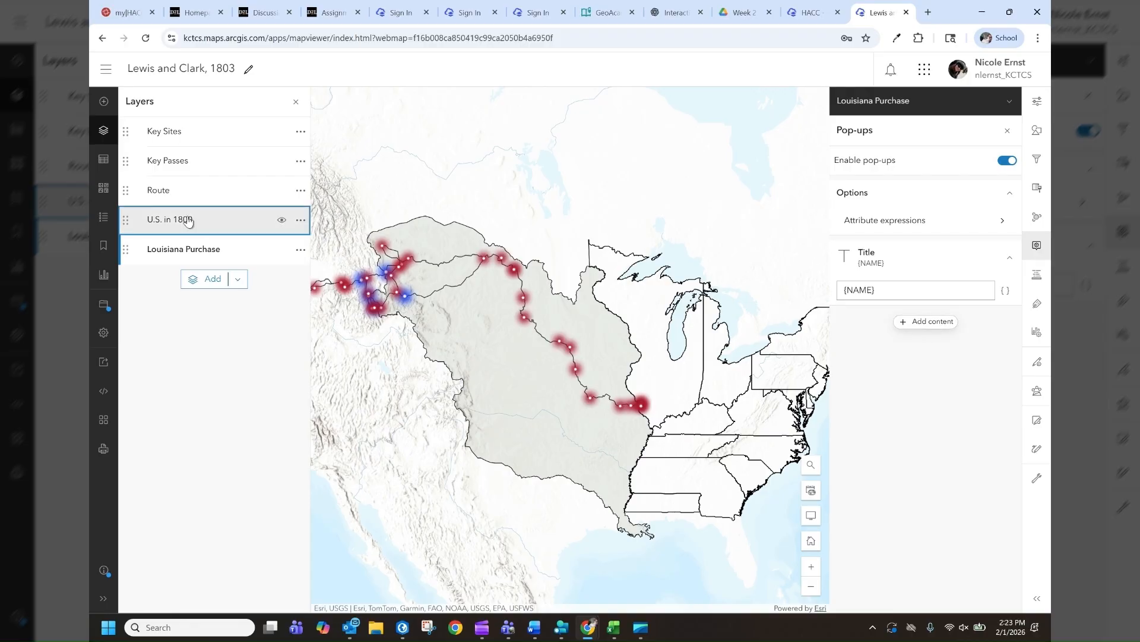
{"action": "left_click", "coordinate": [949, 260]}
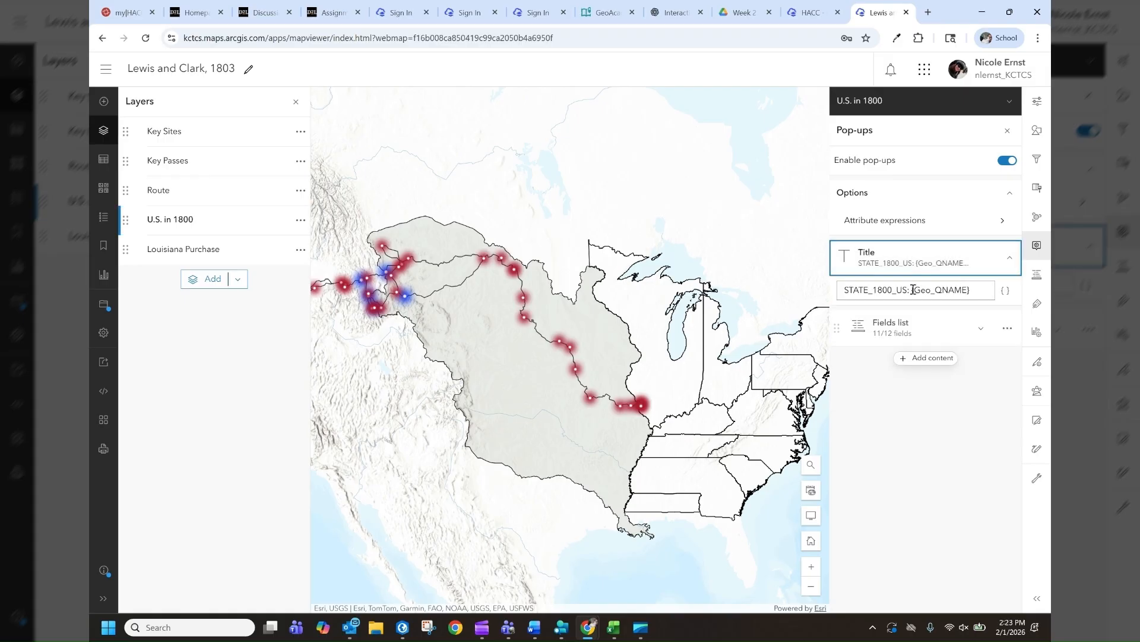
{"action": "left_click_drag", "start_coordinate": [913, 289], "coordinate": [654, 309]}
{"action": "key", "text": "BackSpace"}
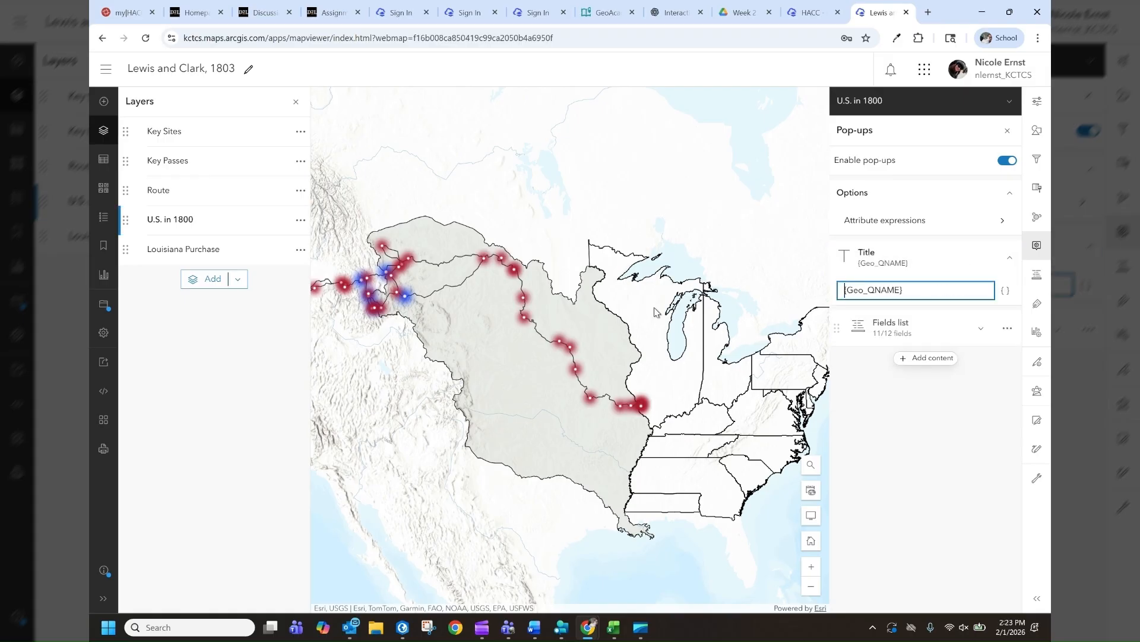
{"action": "left_click", "coordinate": [654, 309]}
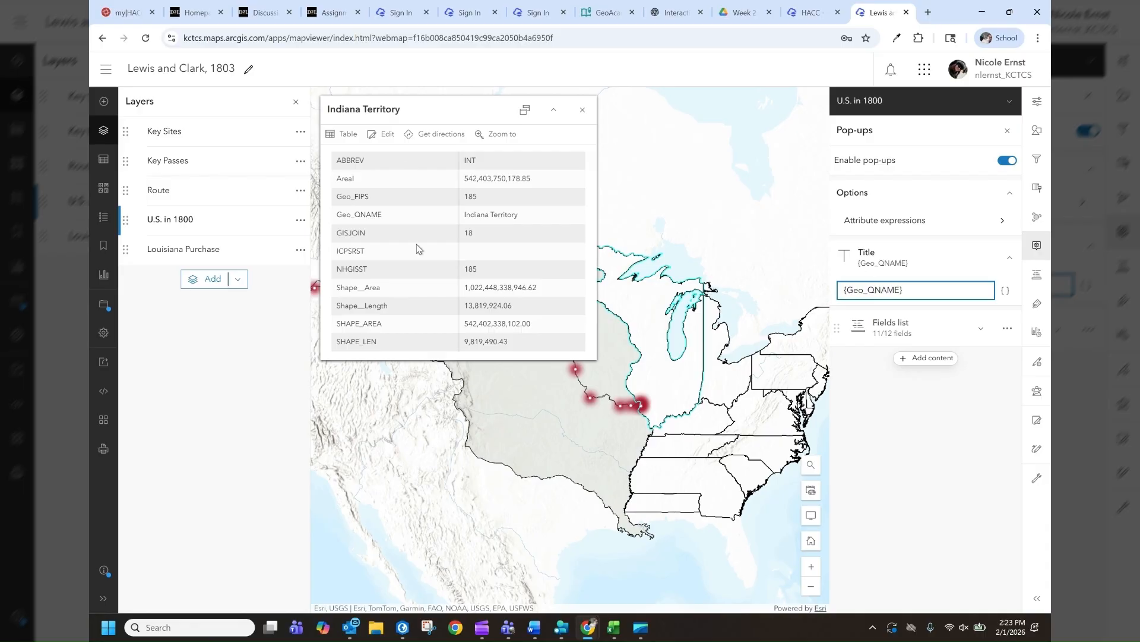
Remove every field except ABBREV from the fields list of the U.S. in 1800 layer's pop-up.
{"action": "left_click", "coordinate": [979, 336]}
{"action": "scroll", "coordinate": [951, 410], "scroll_direction": "down", "scroll_amount": 2}
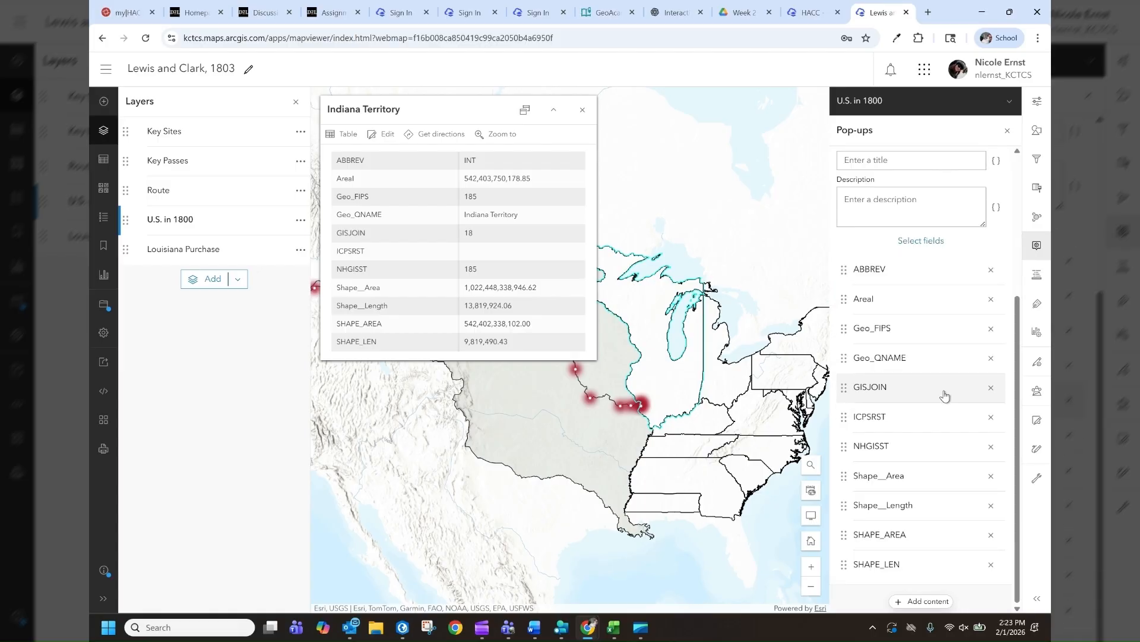
{"action": "left_click", "coordinate": [992, 564]}
{"action": "left_click", "coordinate": [992, 567]}
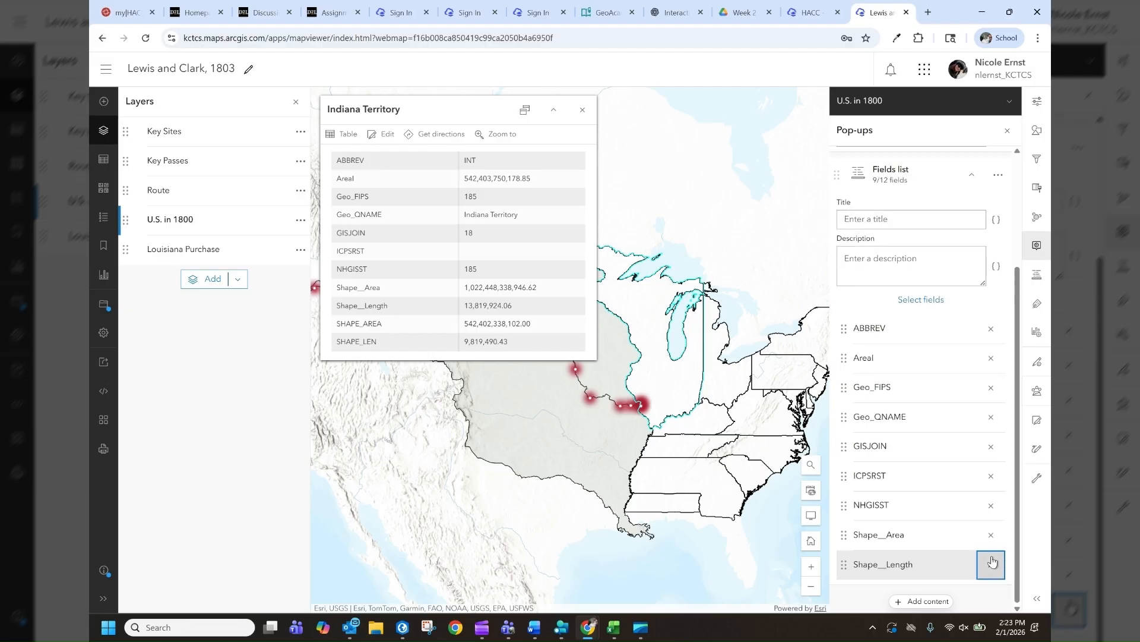
{"action": "left_click", "coordinate": [992, 562]}
{"action": "left_click", "coordinate": [991, 542]}
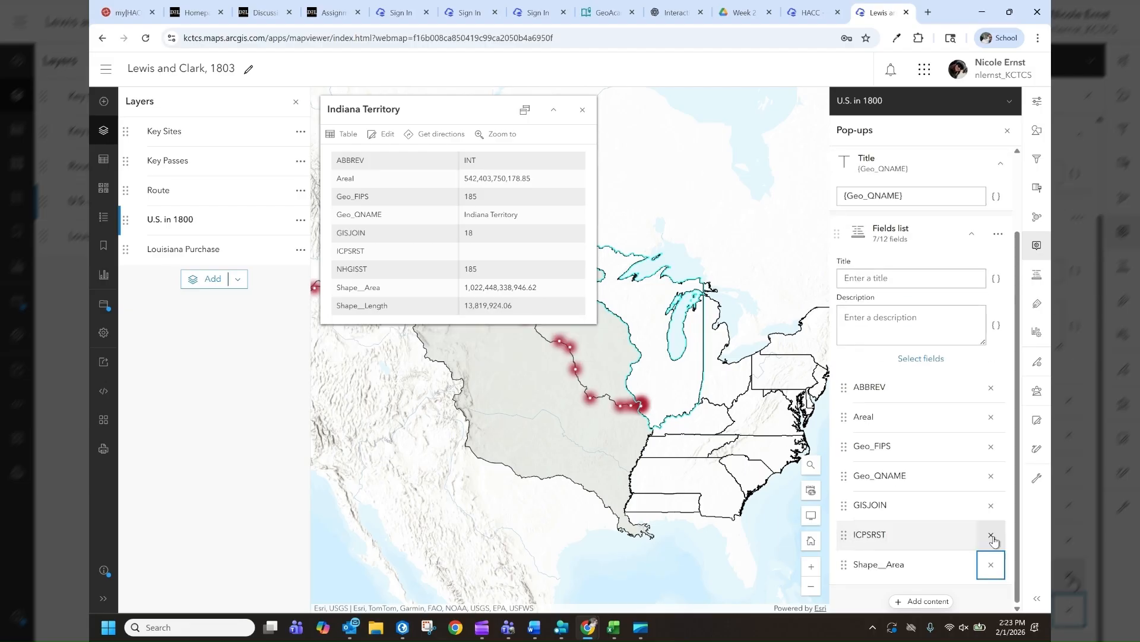
{"action": "left_click", "coordinate": [992, 536]}
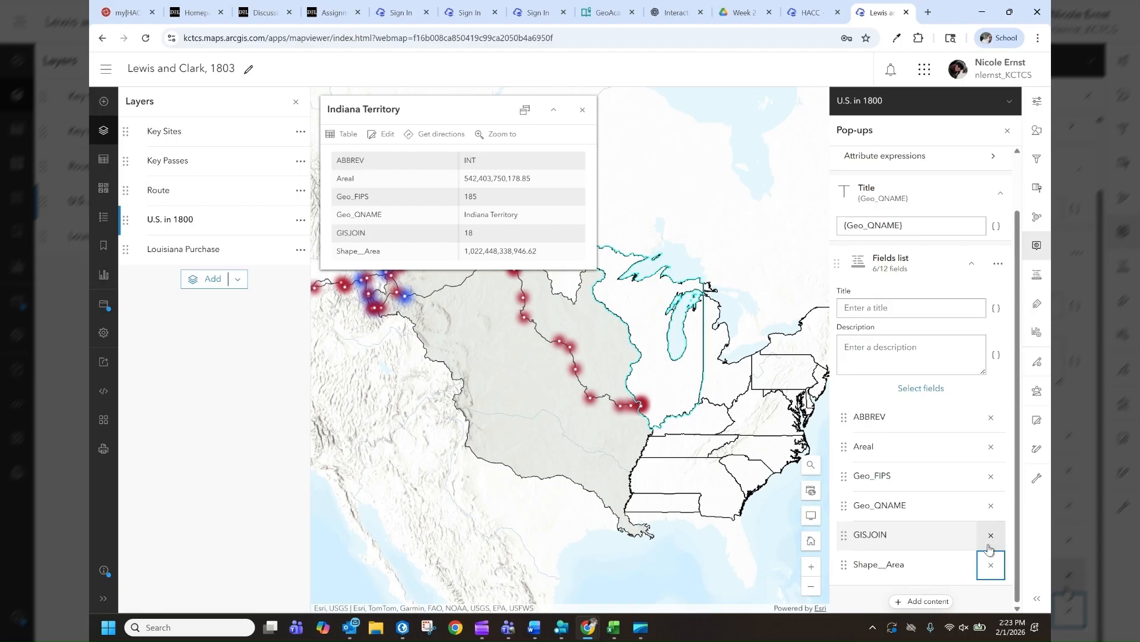
{"action": "left_click", "coordinate": [990, 564]}
{"action": "left_click", "coordinate": [991, 535]}
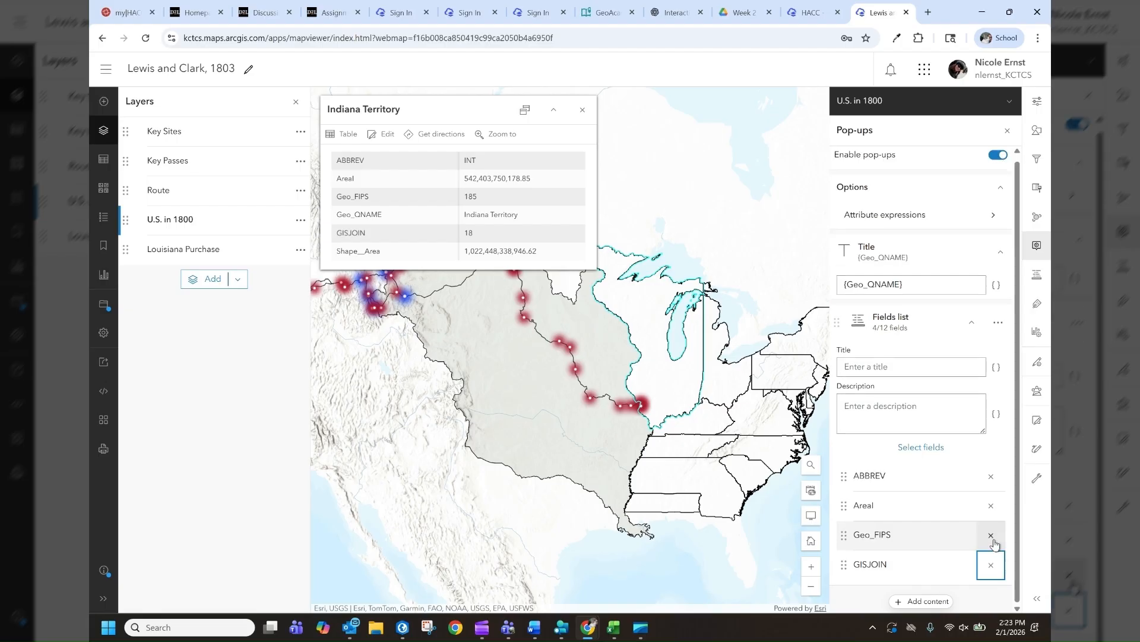
{"action": "left_click", "coordinate": [991, 536]}
{"action": "left_click", "coordinate": [1001, 516]}
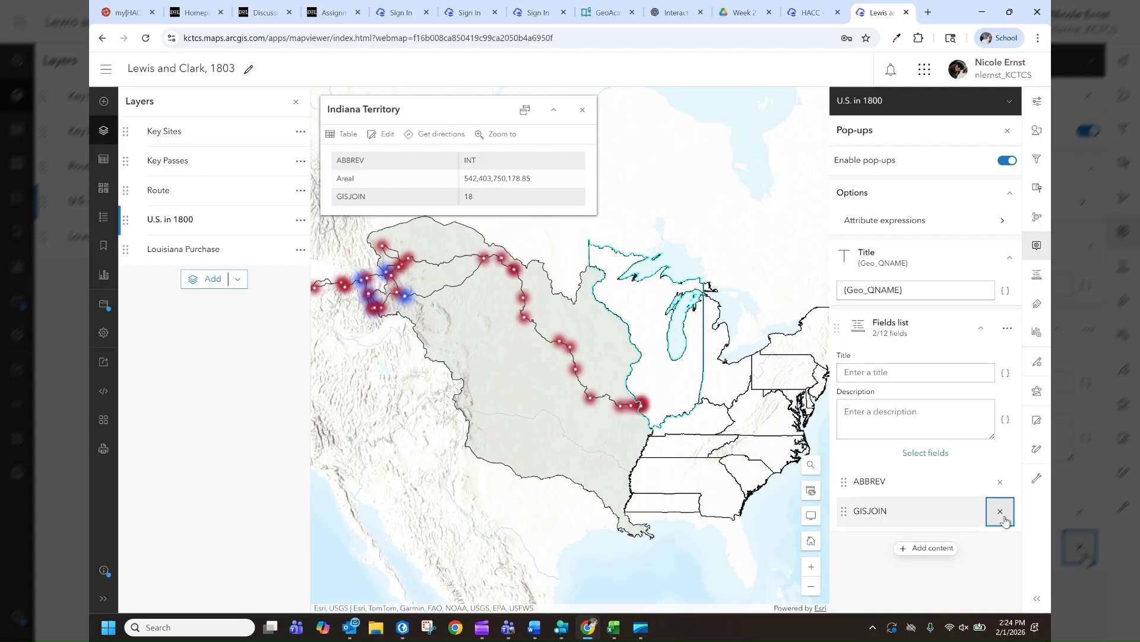
{"action": "left_click", "coordinate": [1001, 512]}
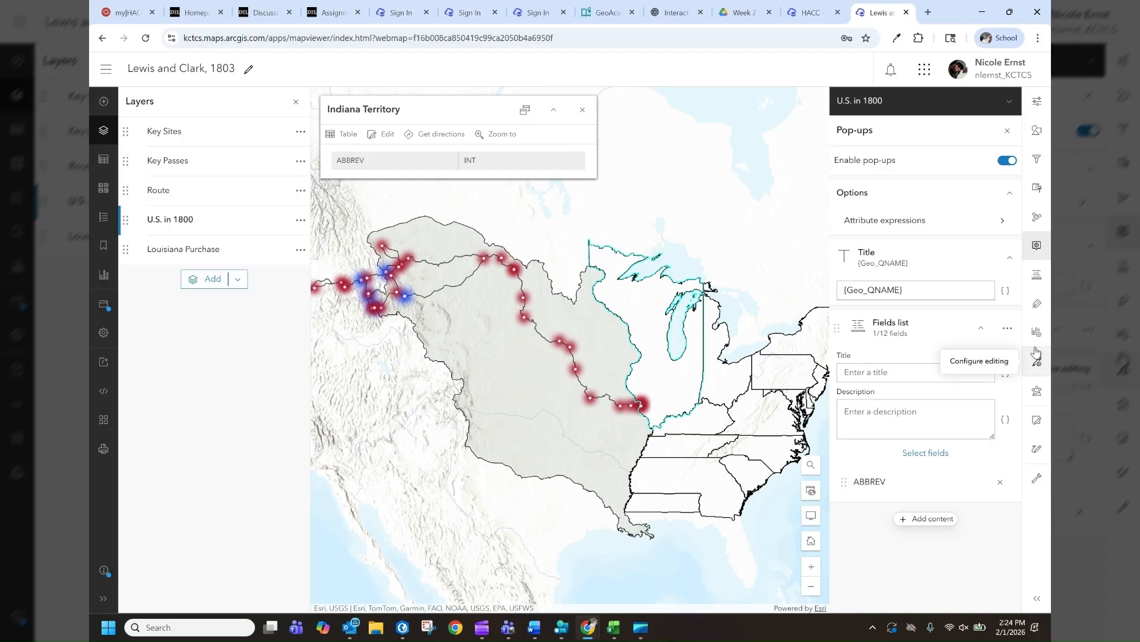
Change the display name of the U.S. in 1800 layer's ABBREV field to Abbreviation.
{"action": "left_click", "coordinate": [1037, 276]}
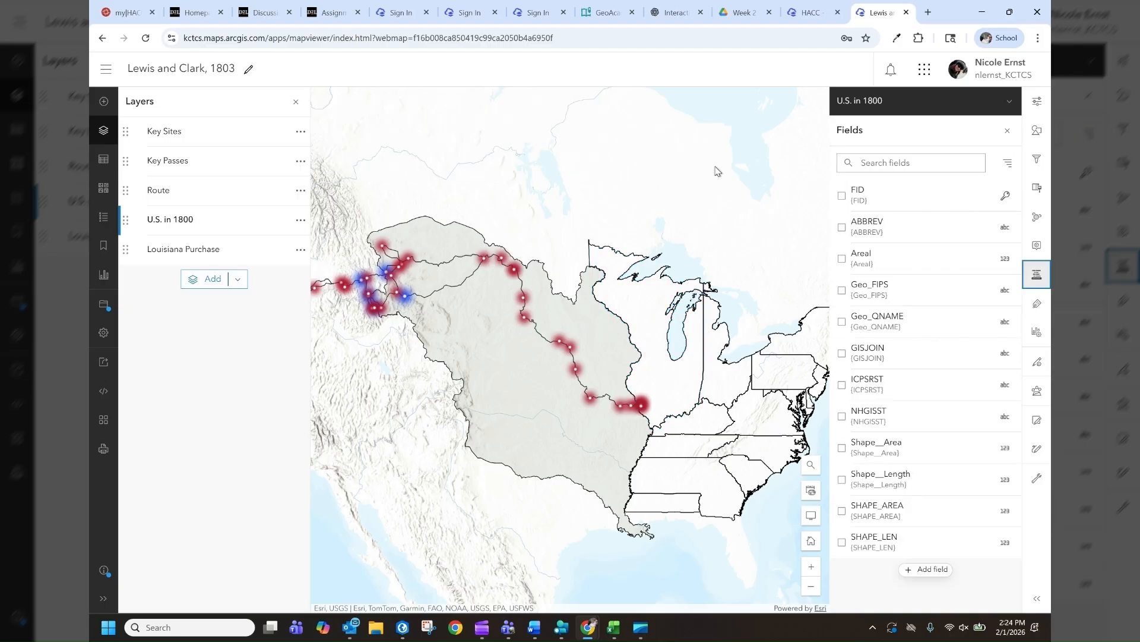
{"action": "left_click", "coordinate": [870, 219]}
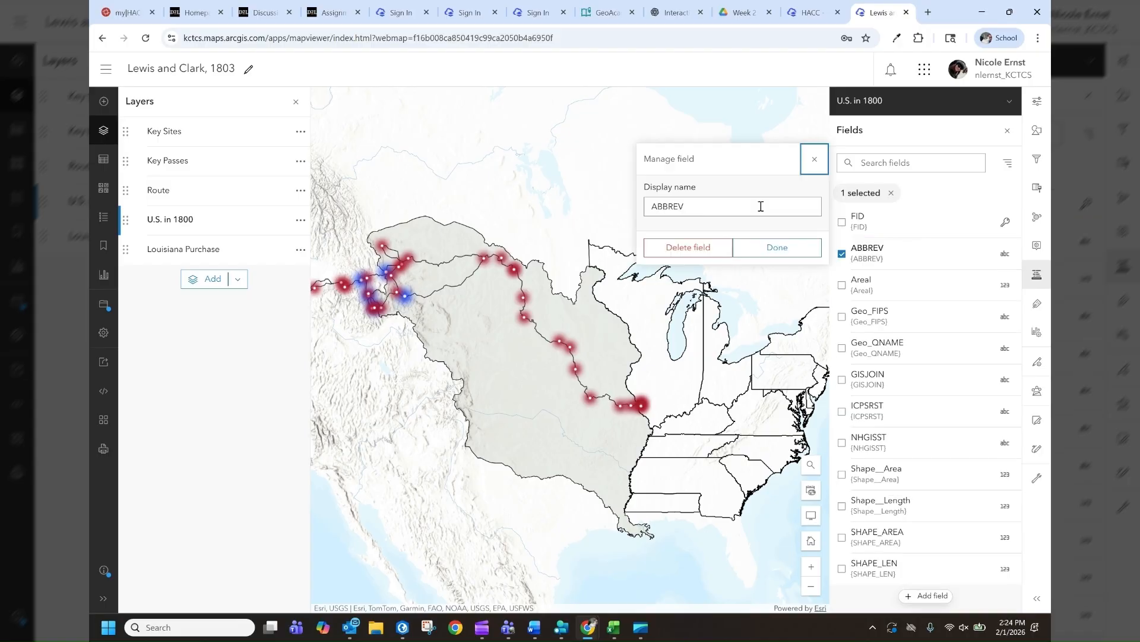
{"action": "left_click", "coordinate": [761, 206]}
{"action": "left_click_drag", "start_coordinate": [689, 206], "coordinate": [654, 203]}
{"action": "type", "text": "A"}
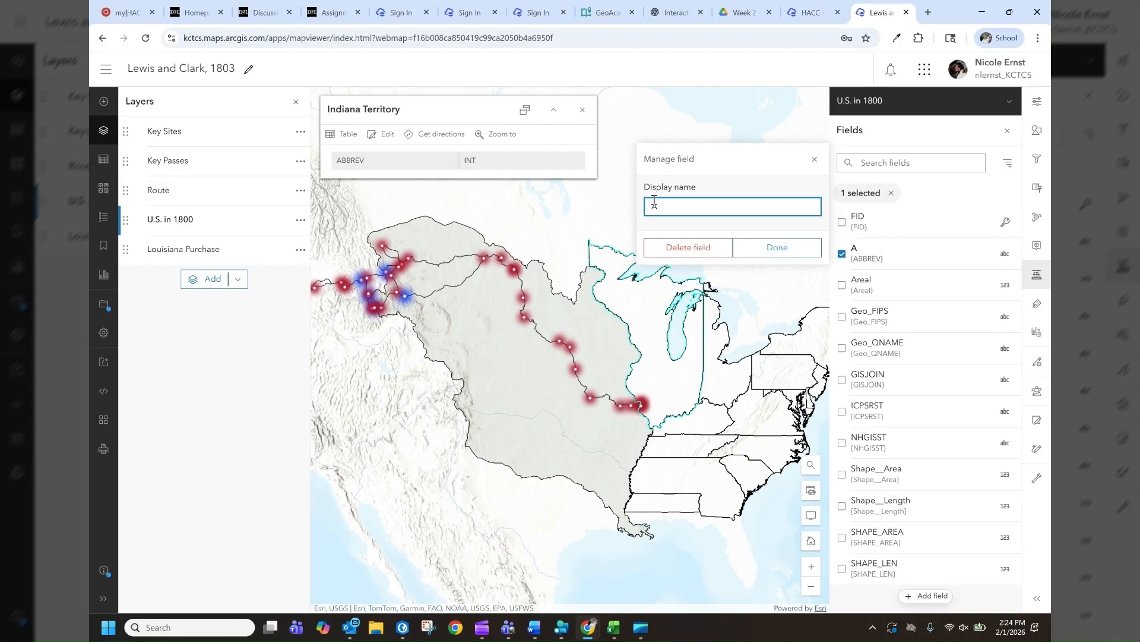
{"action": "type", "text": "bbrei"}
{"action": "key", "text": "BackSpace"}
{"action": "type", "text": "viation"}
{"action": "left_click", "coordinate": [753, 260]}
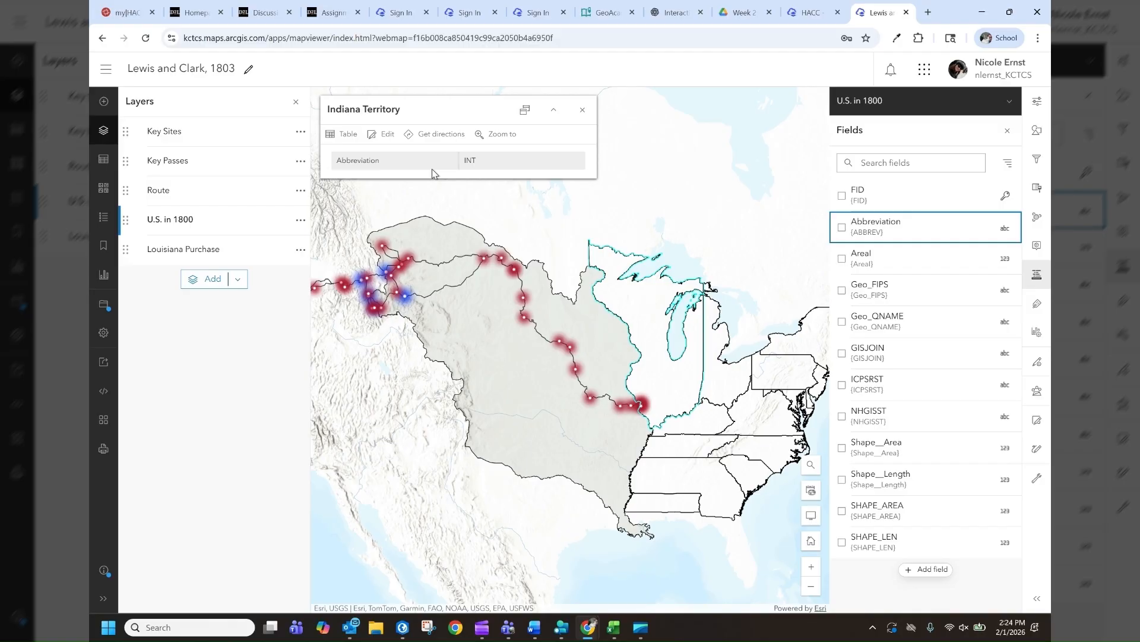
Examine the field lists of the Route, Key Passes and Key Sites layers, then close the pop-up and the field settings.
{"action": "left_click", "coordinate": [197, 193]}
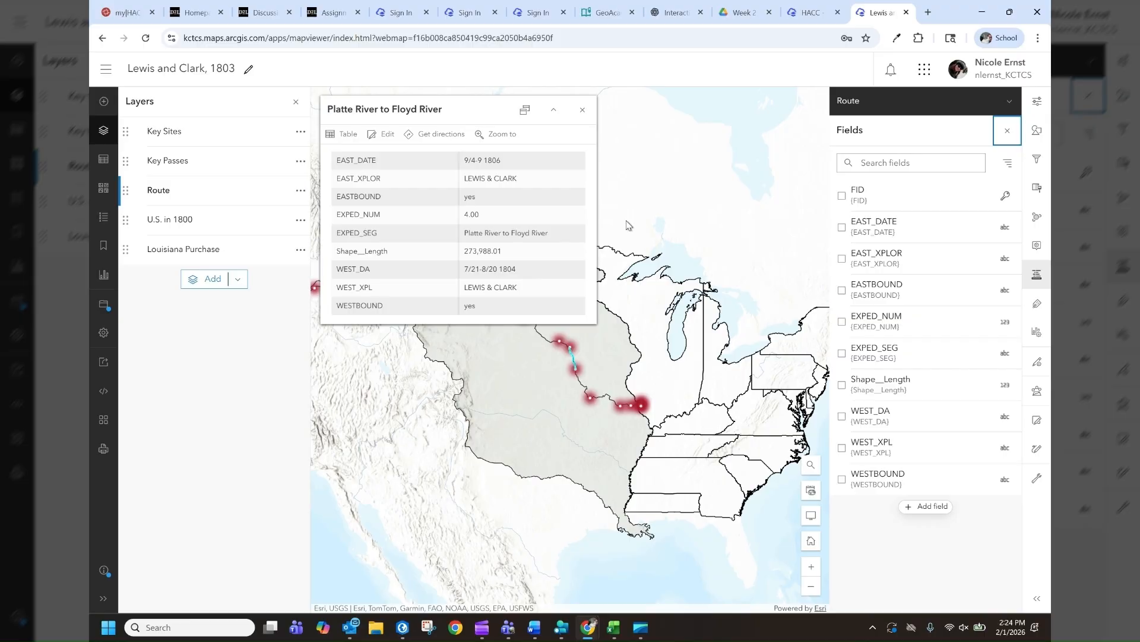
{"action": "left_click", "coordinate": [231, 163]}
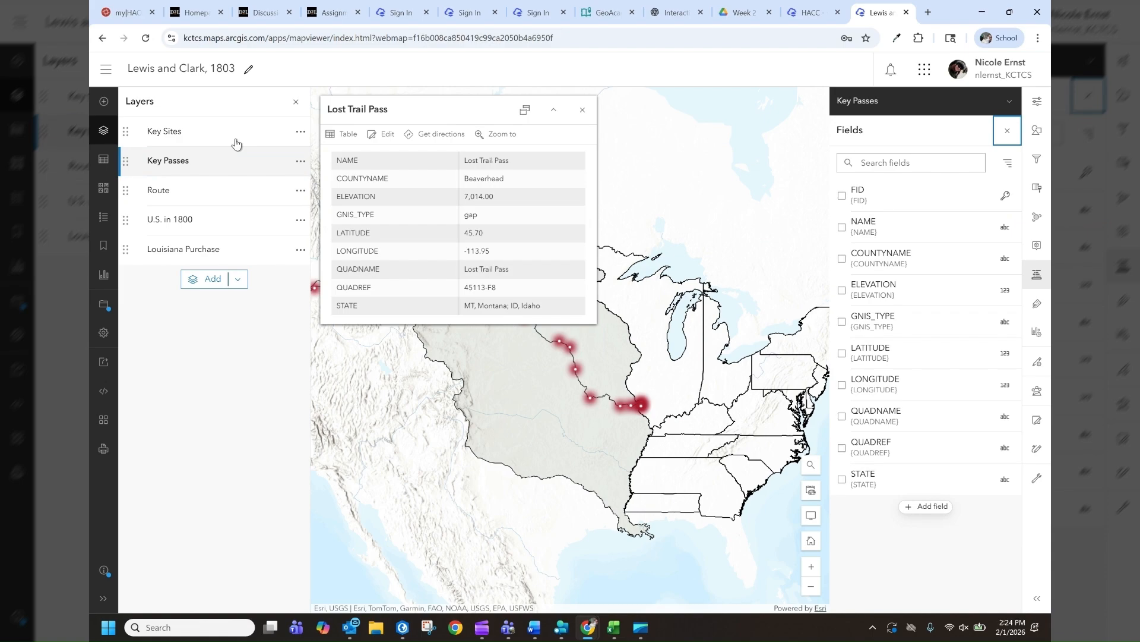
{"action": "left_click", "coordinate": [236, 143]}
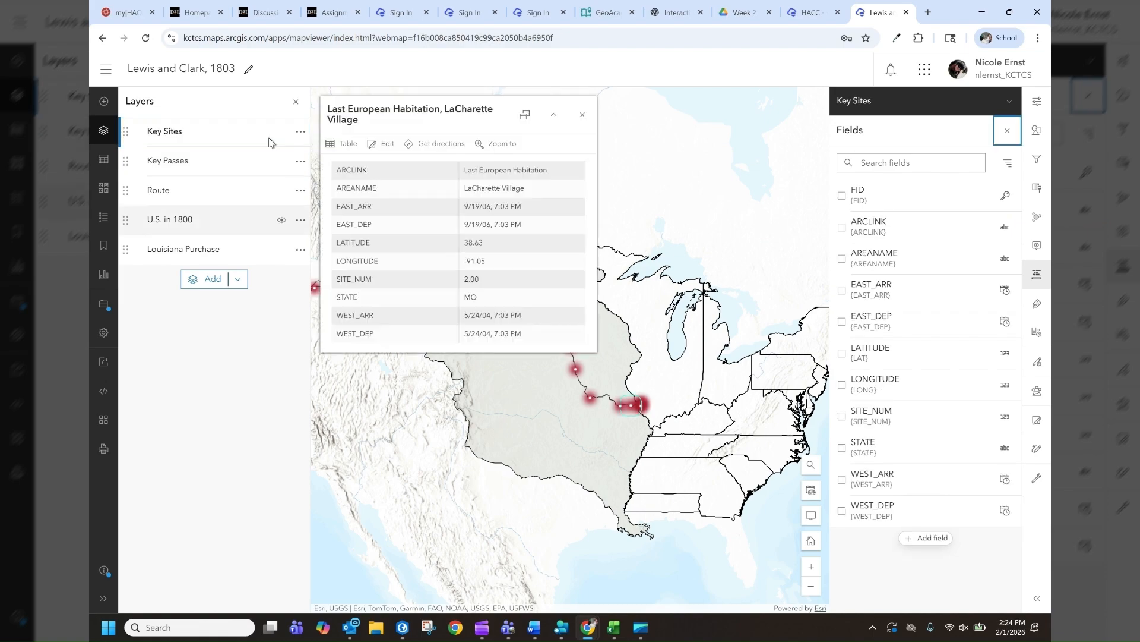
{"action": "left_click", "coordinate": [582, 115]}
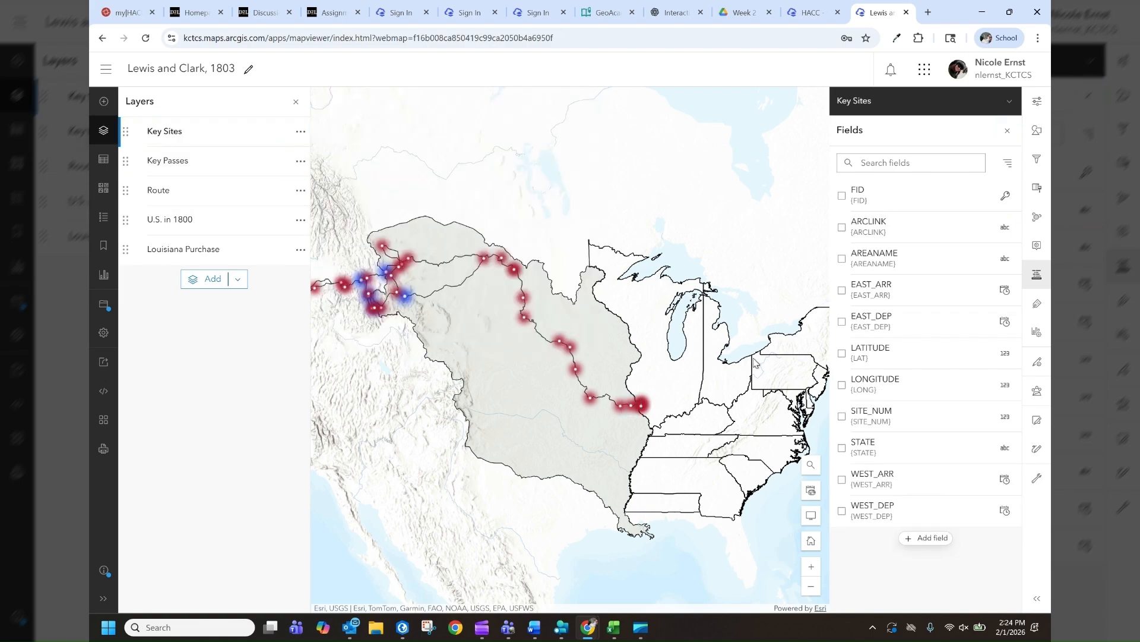
{"action": "left_click", "coordinate": [1007, 130]}
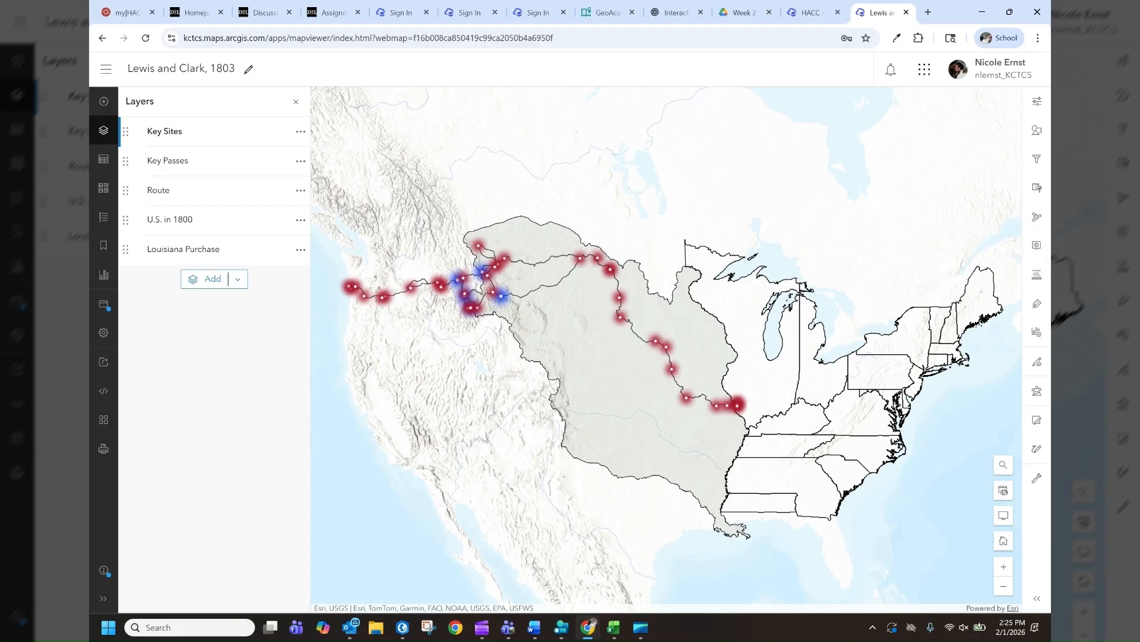
Add a label class to the U.S. in 1800 layer that uses Geo_QNAME as its label field.
{"action": "left_click", "coordinate": [1038, 304]}
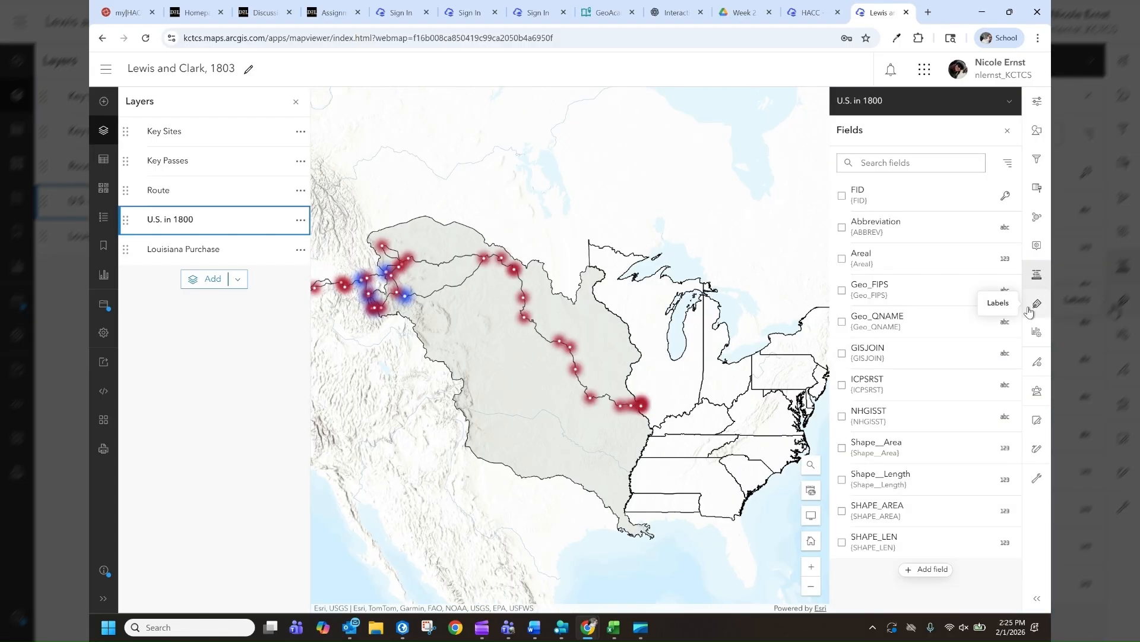
{"action": "left_click", "coordinate": [1036, 305]}
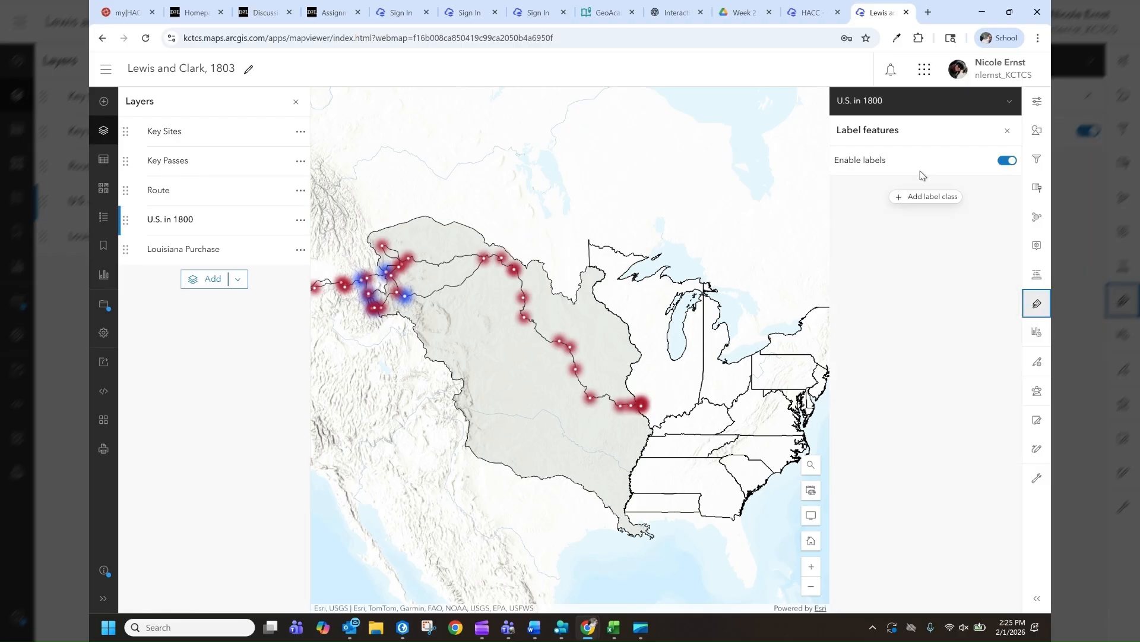
{"action": "left_click", "coordinate": [918, 197]}
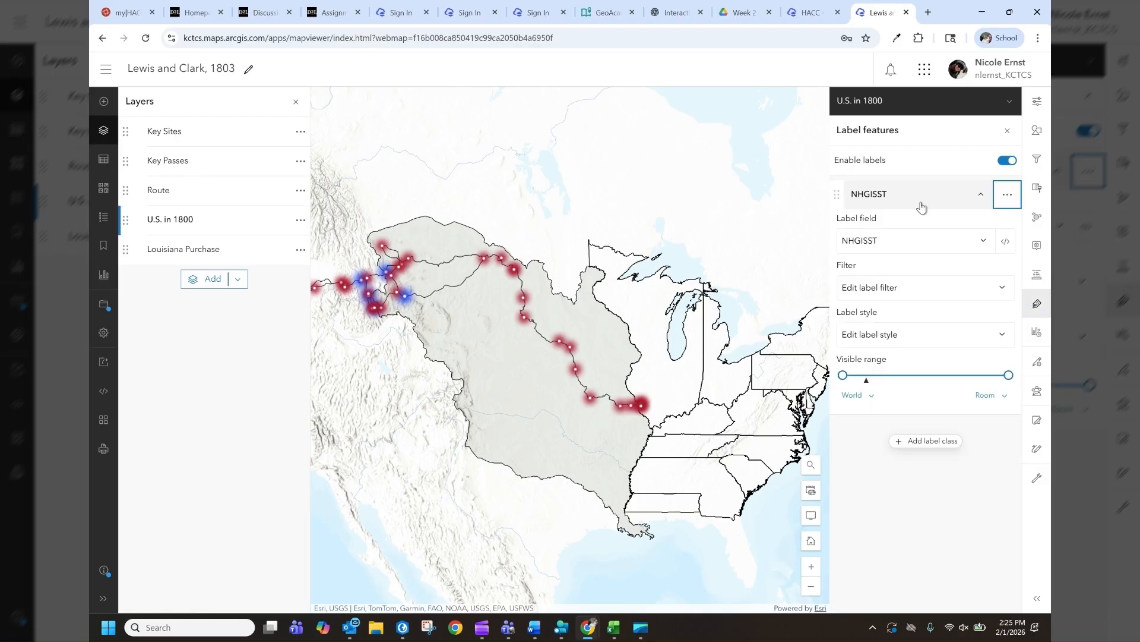
{"action": "left_click", "coordinate": [1009, 196]}
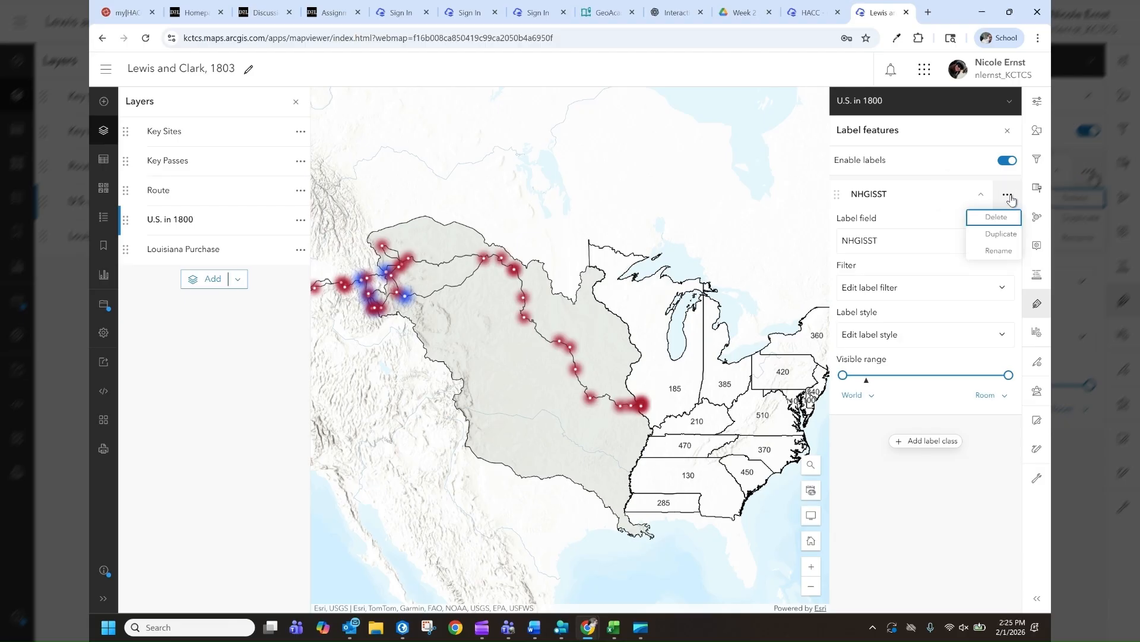
{"action": "left_click", "coordinate": [942, 194]}
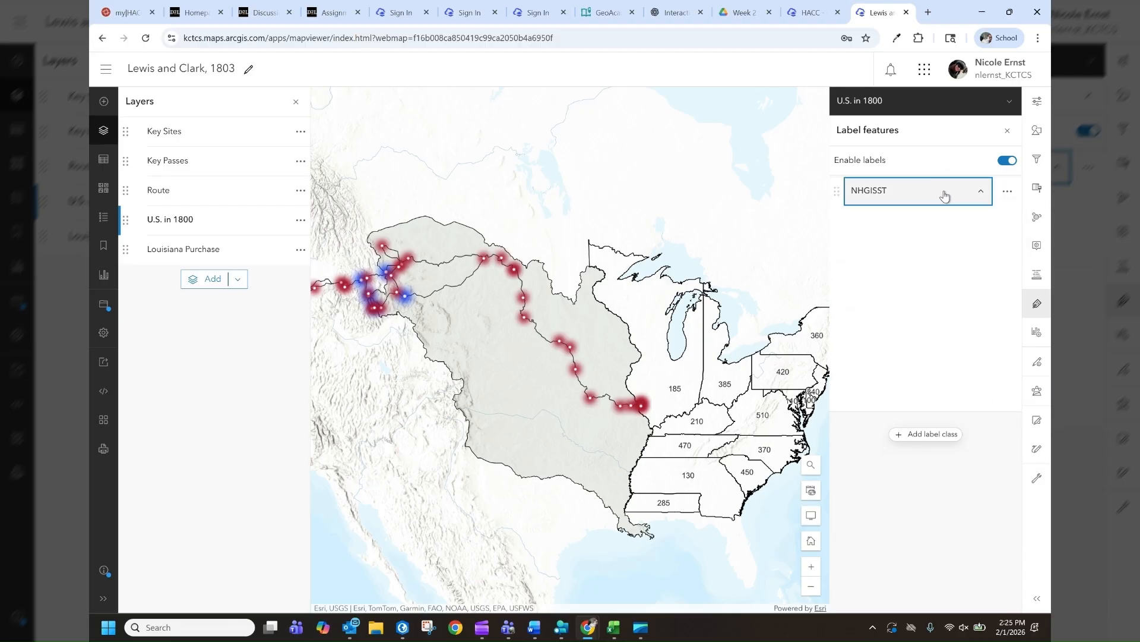
{"action": "left_click", "coordinate": [945, 195]}
{"action": "left_click", "coordinate": [969, 246]}
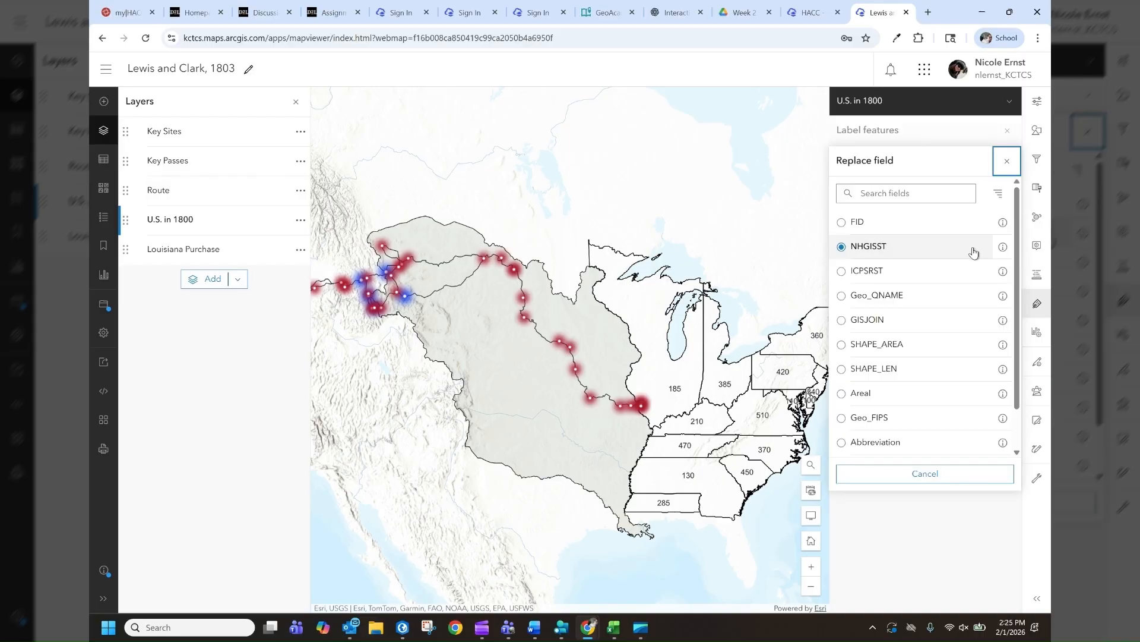
{"action": "left_click", "coordinate": [927, 297]}
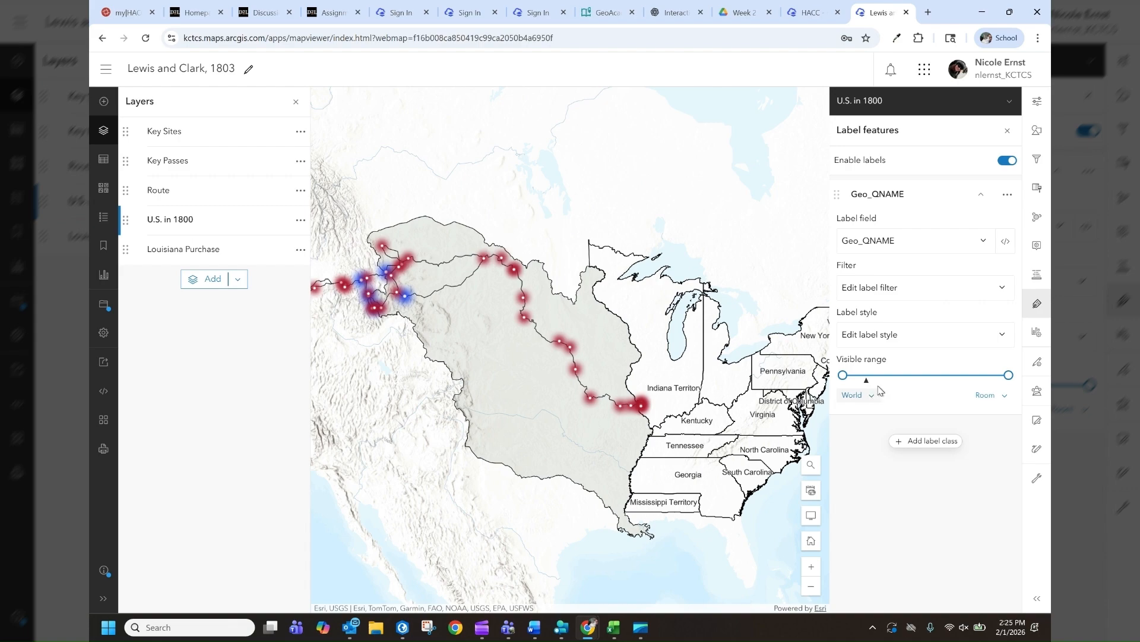
Style the U.S. in 1800 labels with text size 11 and the grey color 7f827c, then close the label settings.
{"action": "left_click", "coordinate": [923, 343]}
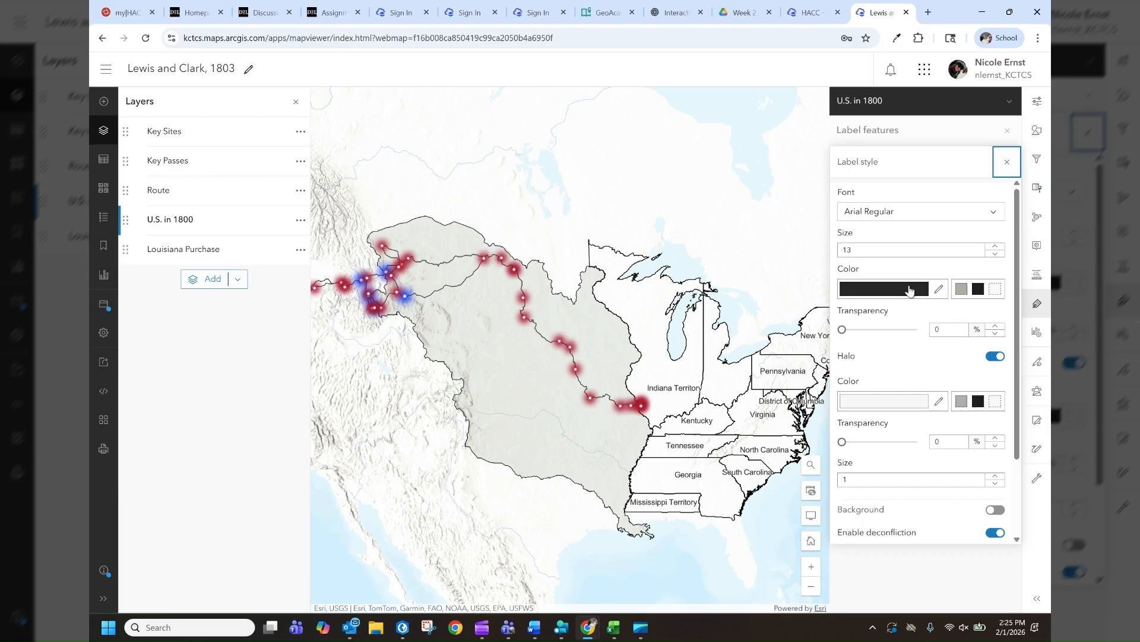
{"action": "left_click", "coordinate": [996, 254]}
{"action": "left_click", "coordinate": [996, 254]}
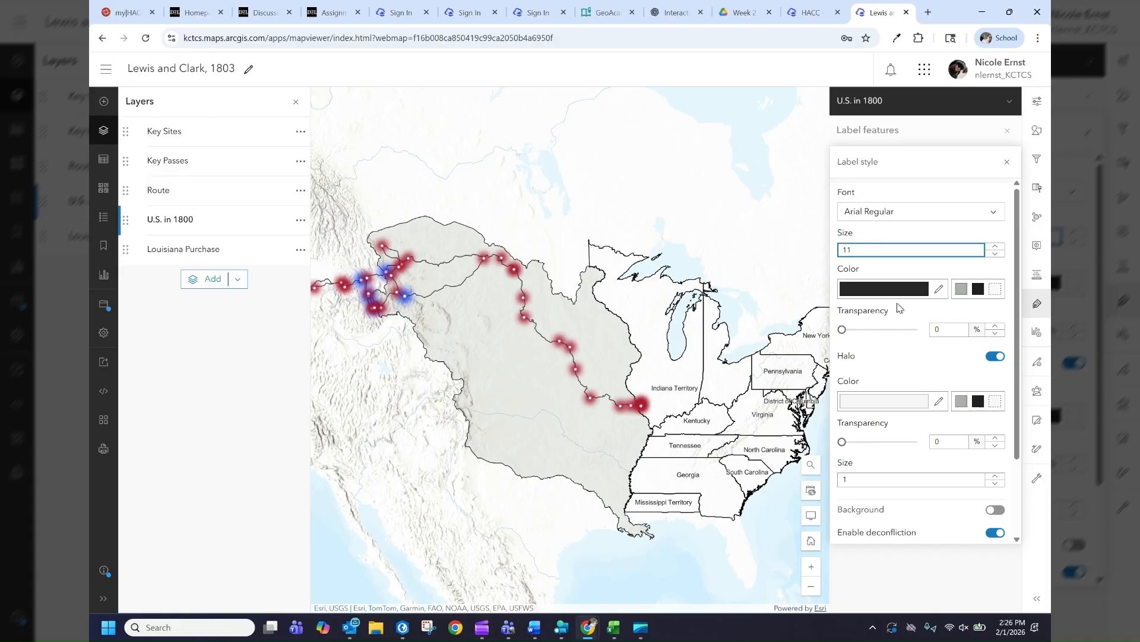
{"action": "left_click", "coordinate": [962, 290]}
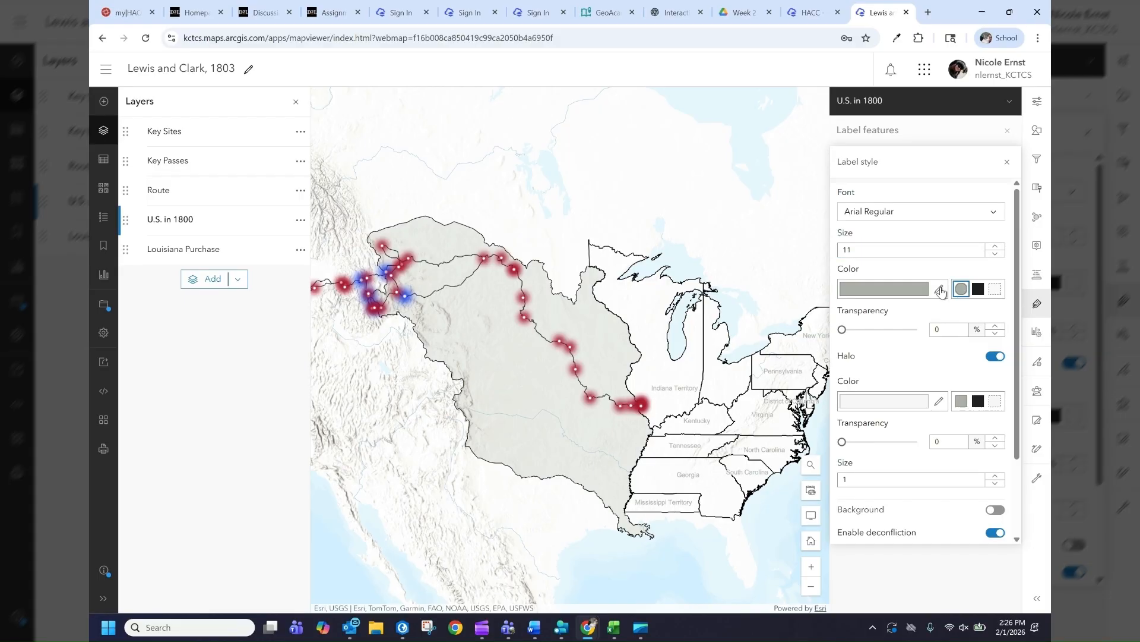
{"action": "left_click", "coordinate": [940, 290]}
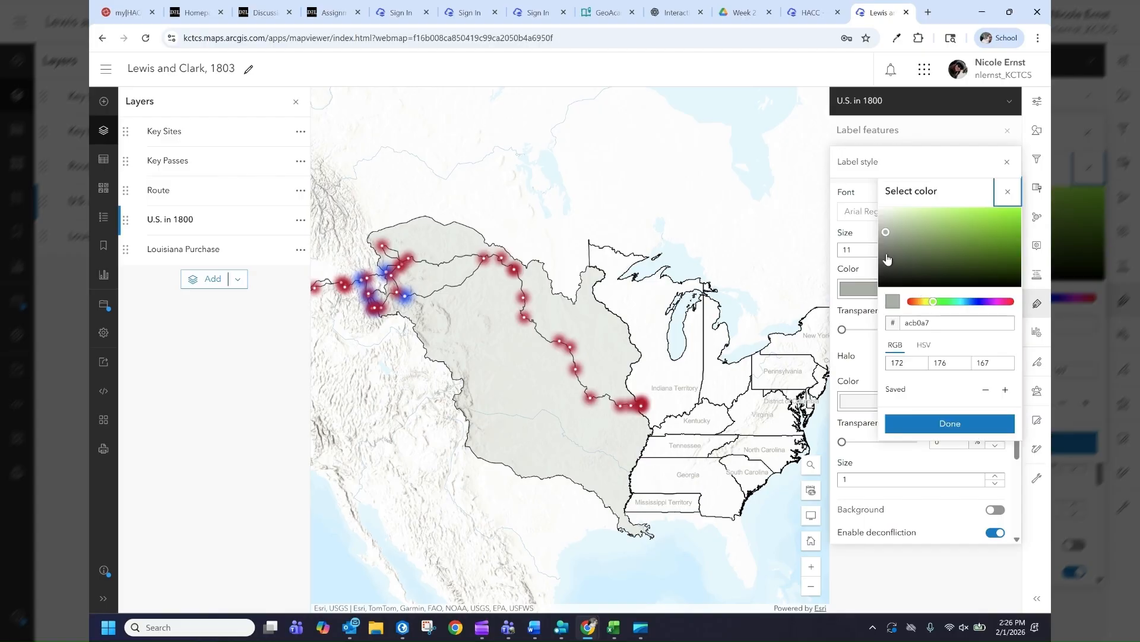
{"action": "left_click", "coordinate": [887, 247]}
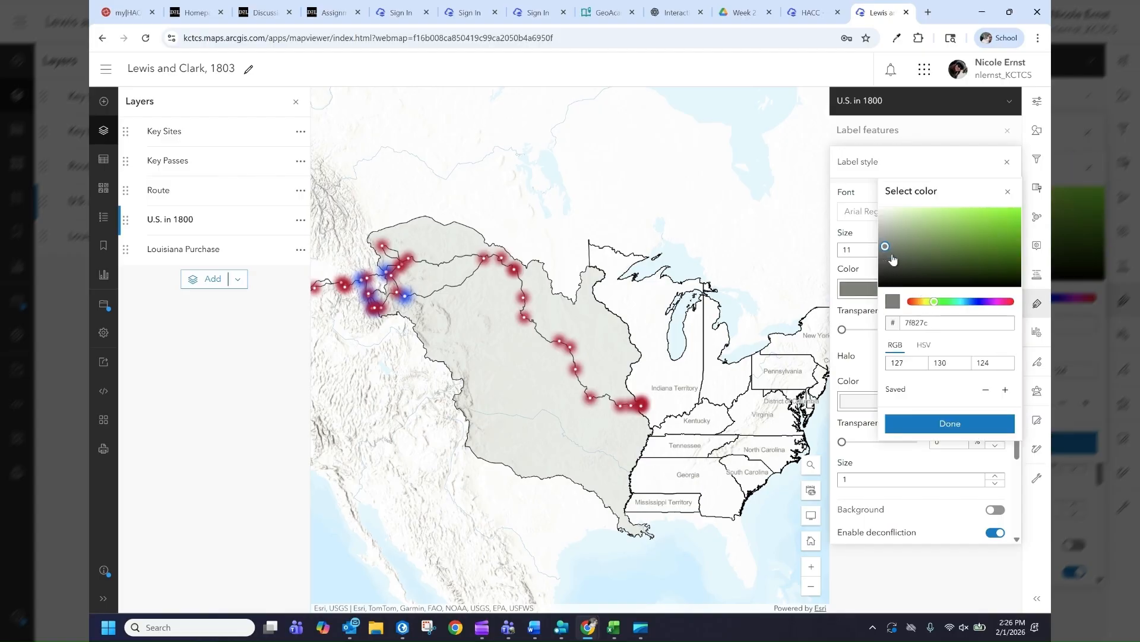
{"action": "left_click", "coordinate": [964, 427]}
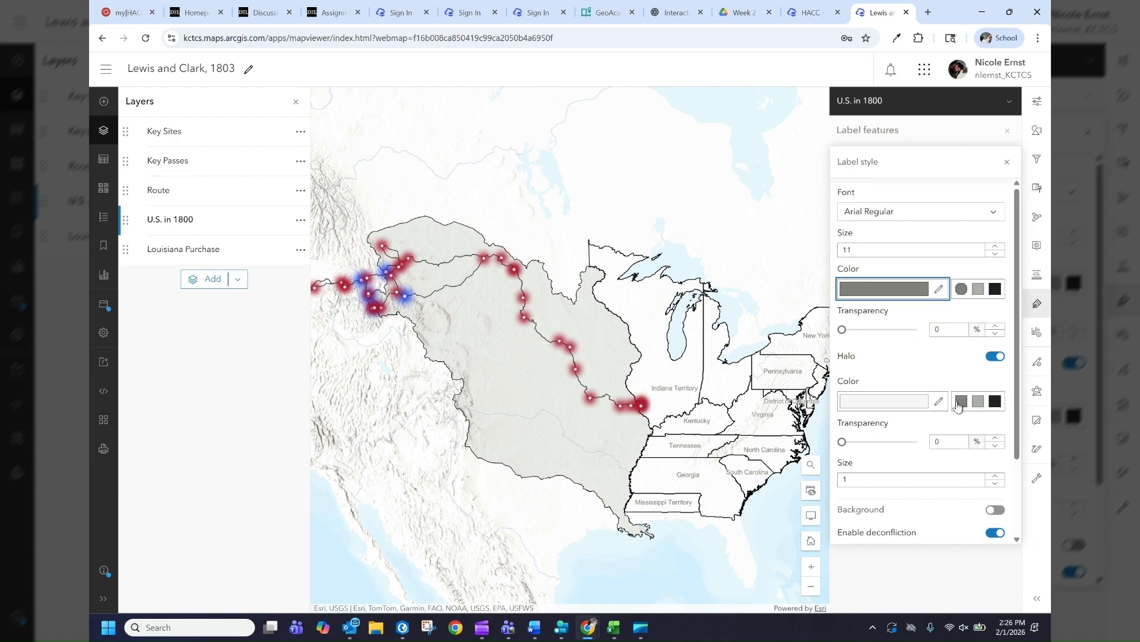
{"action": "left_click", "coordinate": [729, 563]}
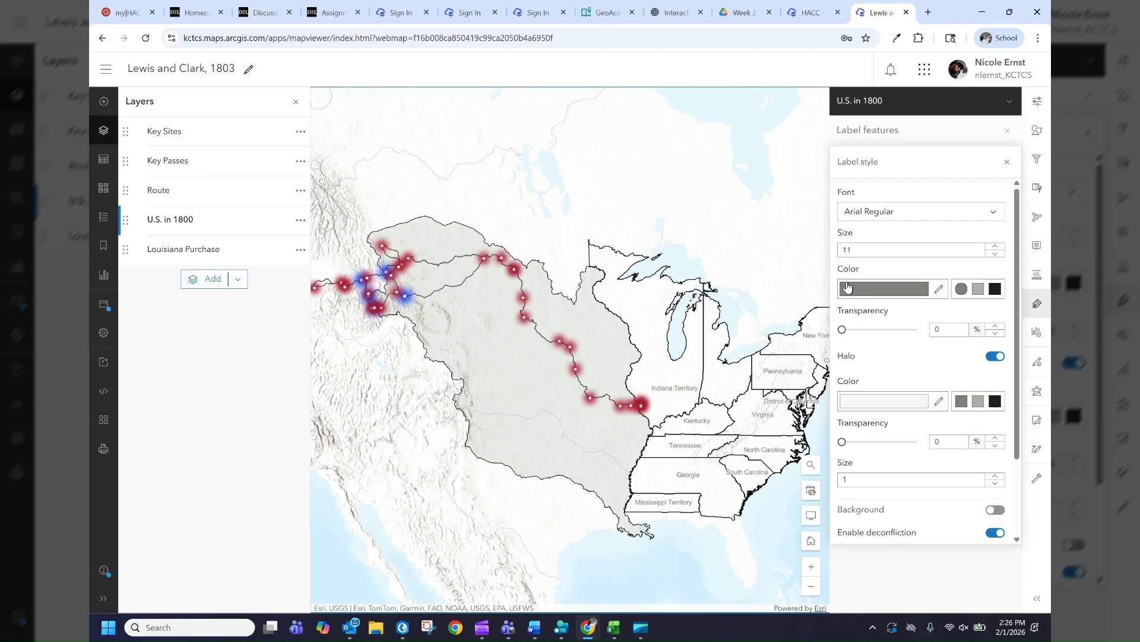
{"action": "left_click", "coordinate": [1007, 163]}
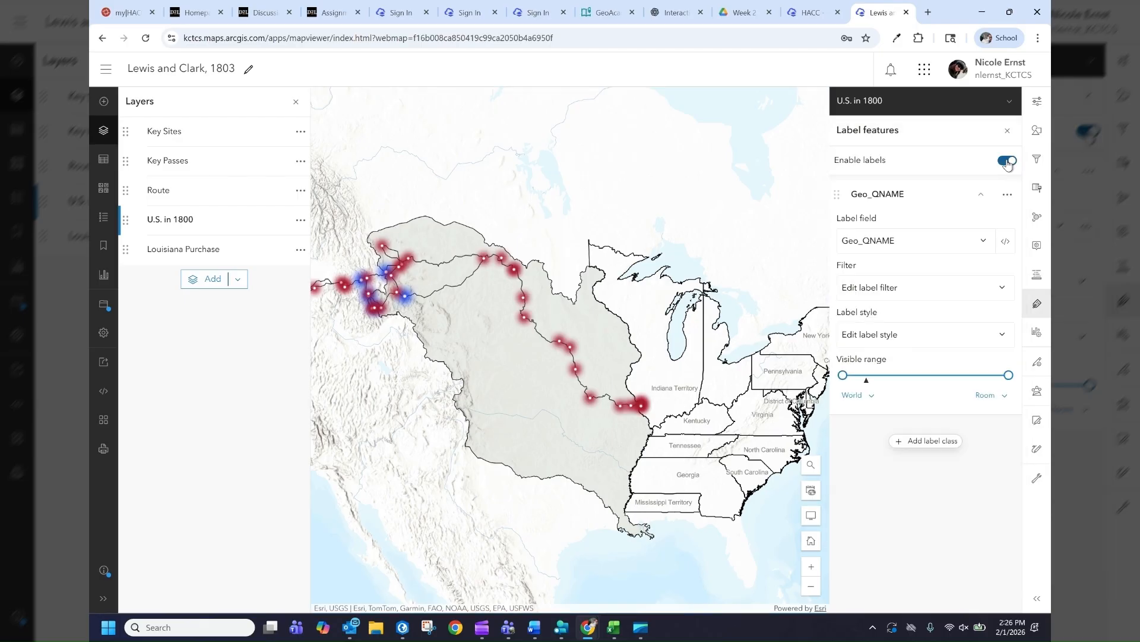
{"action": "left_click", "coordinate": [1006, 131]}
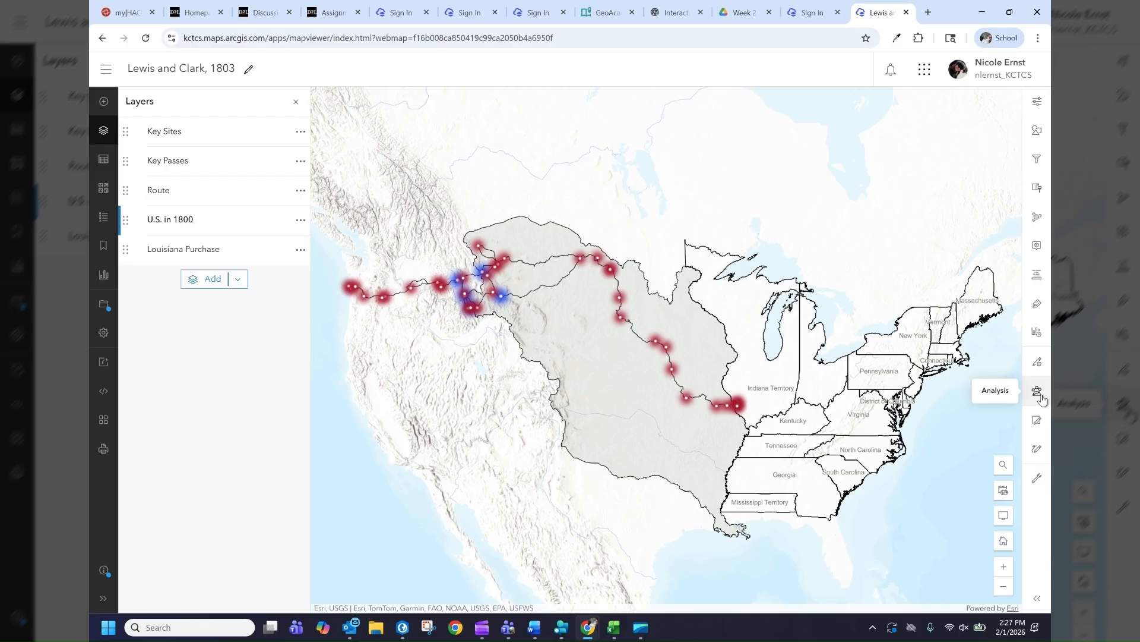
Open the analysis tools and examine the available tools and categories.
{"action": "left_click", "coordinate": [1040, 395]}
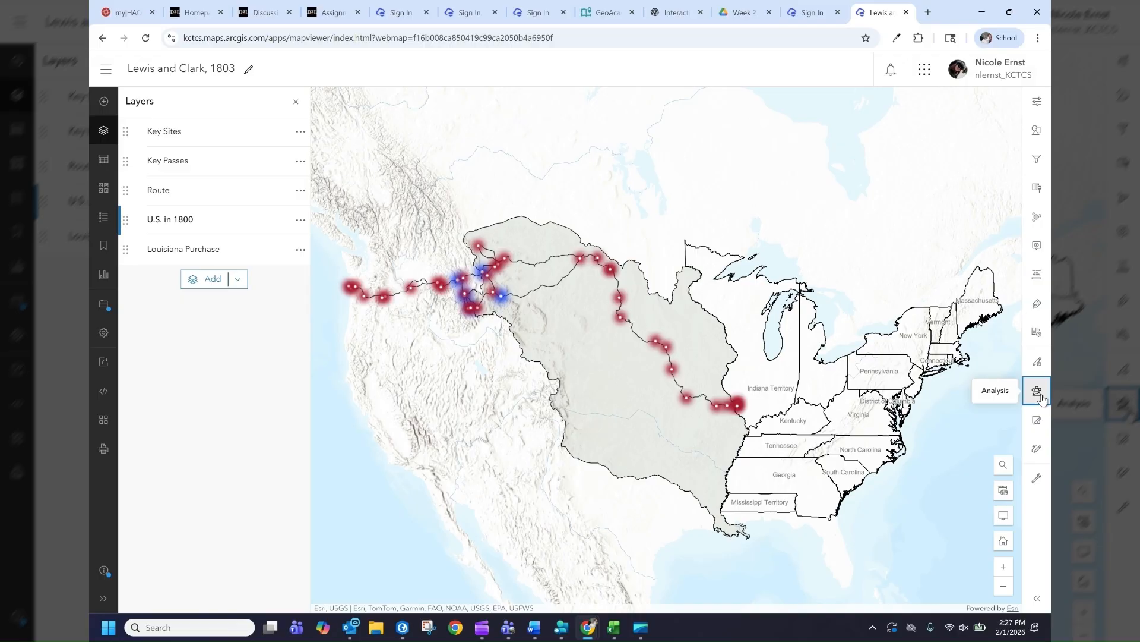
{"action": "left_click", "coordinate": [897, 191]}
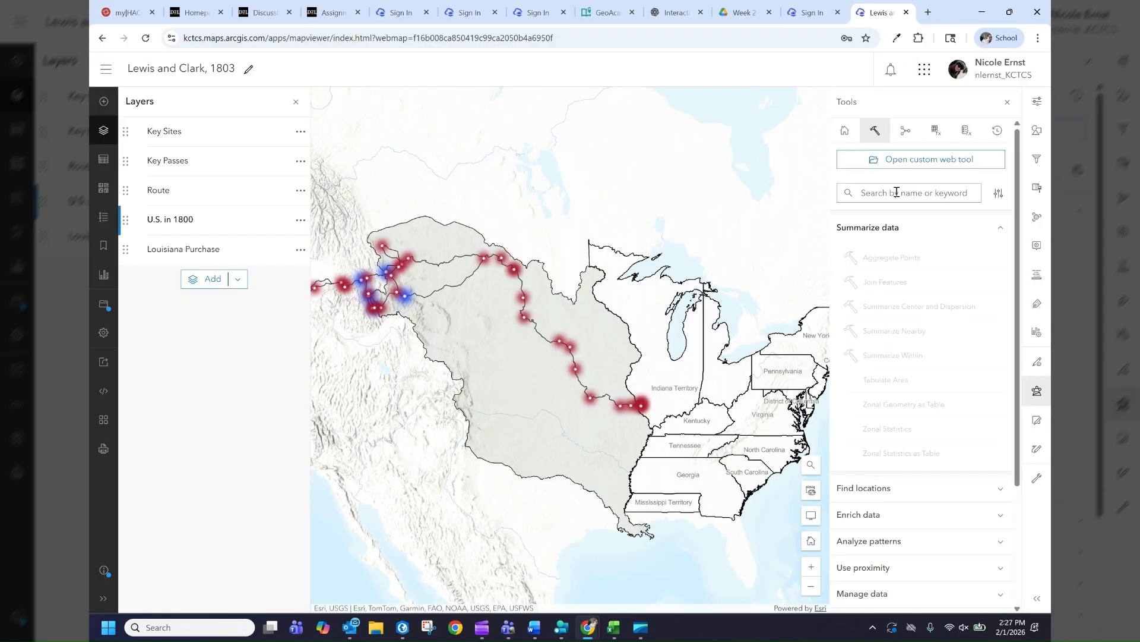
{"action": "scroll", "coordinate": [940, 339], "scroll_direction": "down", "scroll_amount": 3}
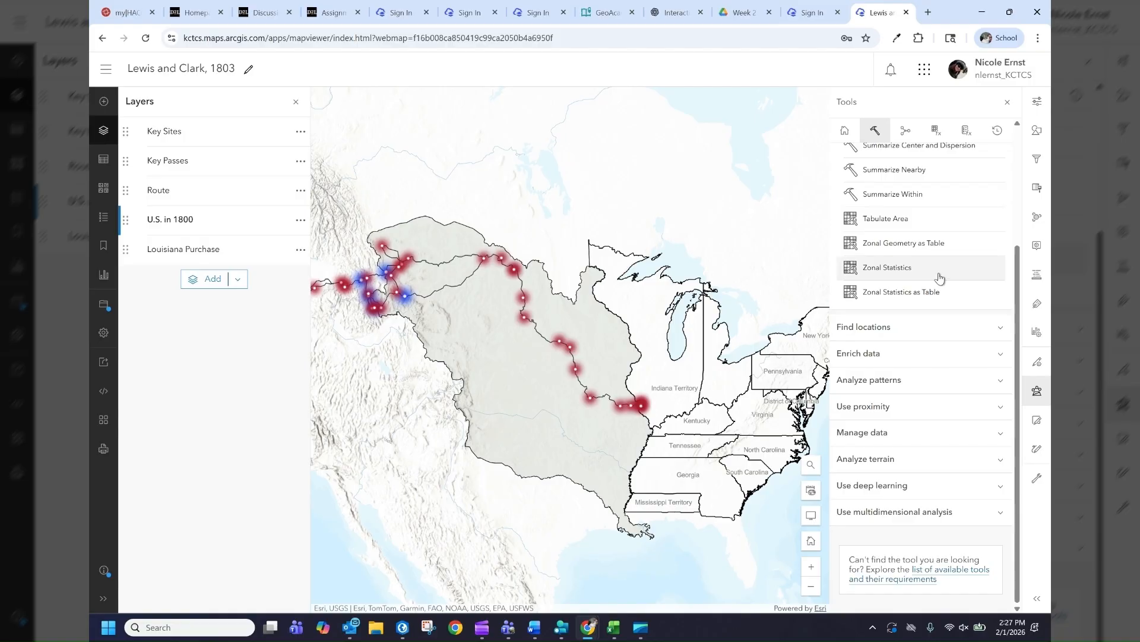
Close the analysis tools and view the available map utilities: directions, measurement and location.
{"action": "scroll", "coordinate": [942, 291], "scroll_direction": "up", "scroll_amount": 3}
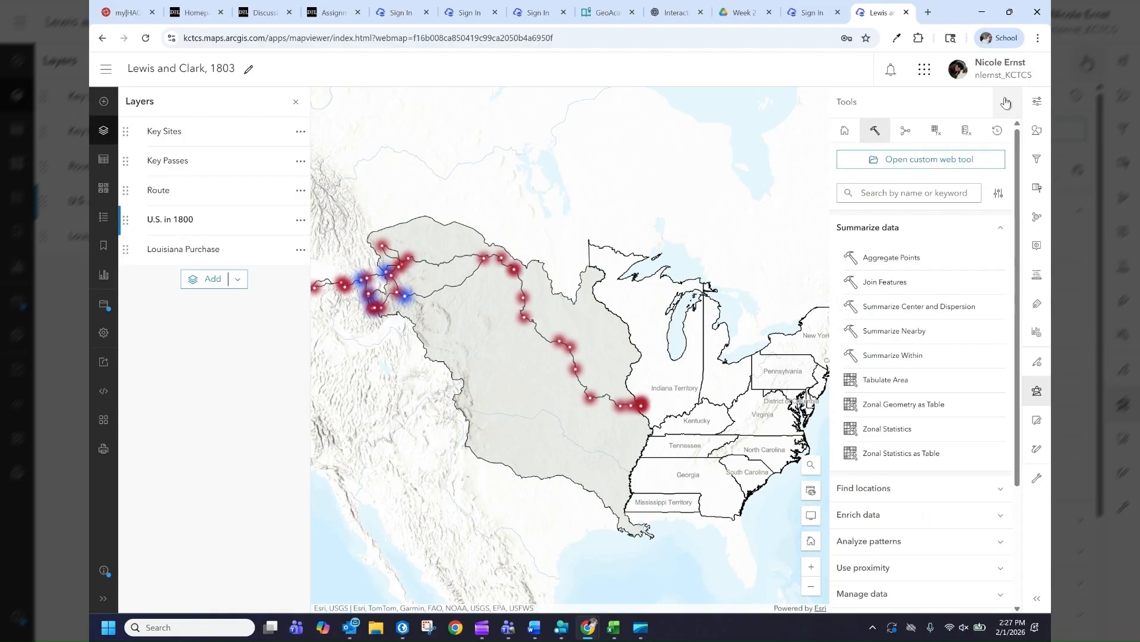
{"action": "left_click", "coordinate": [1005, 103]}
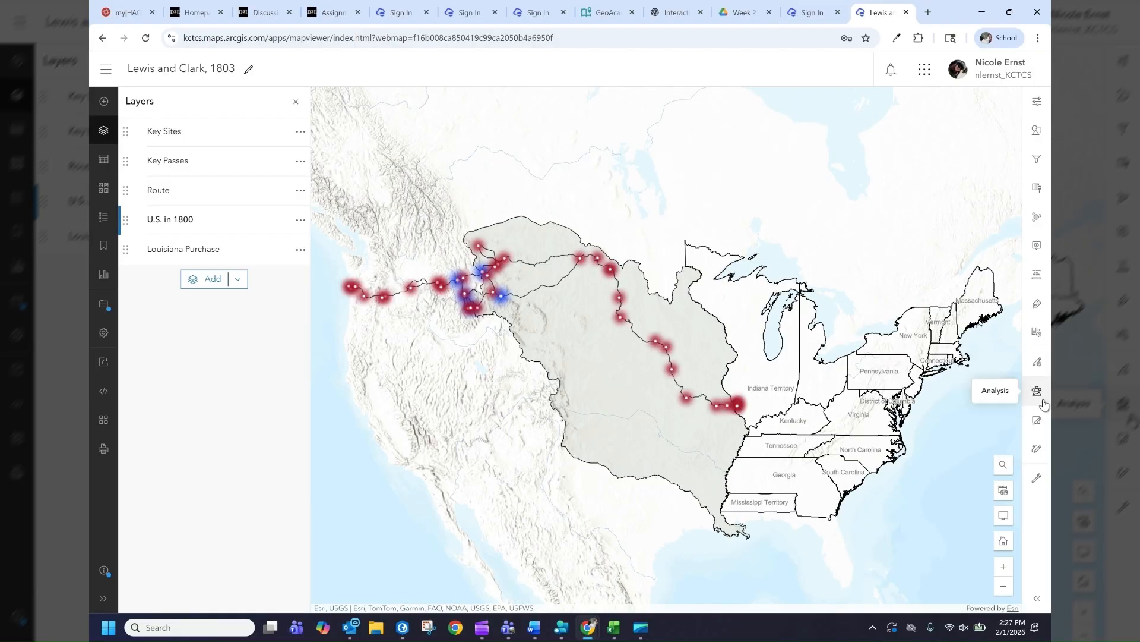
{"action": "left_click", "coordinate": [1039, 479]}
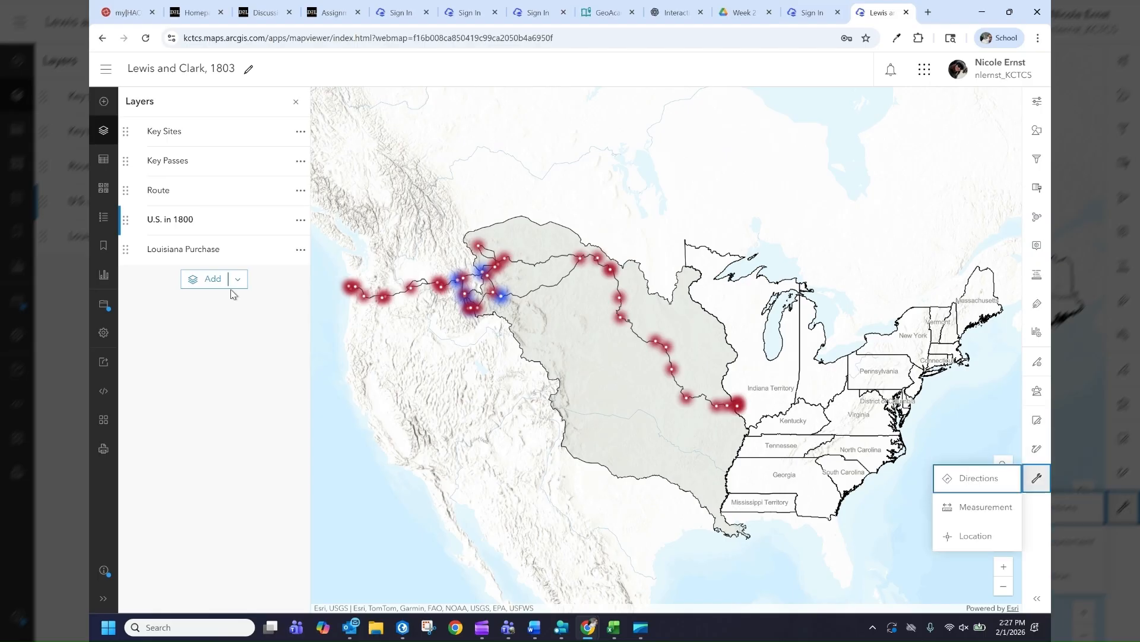
{"action": "left_click", "coordinate": [613, 172]}
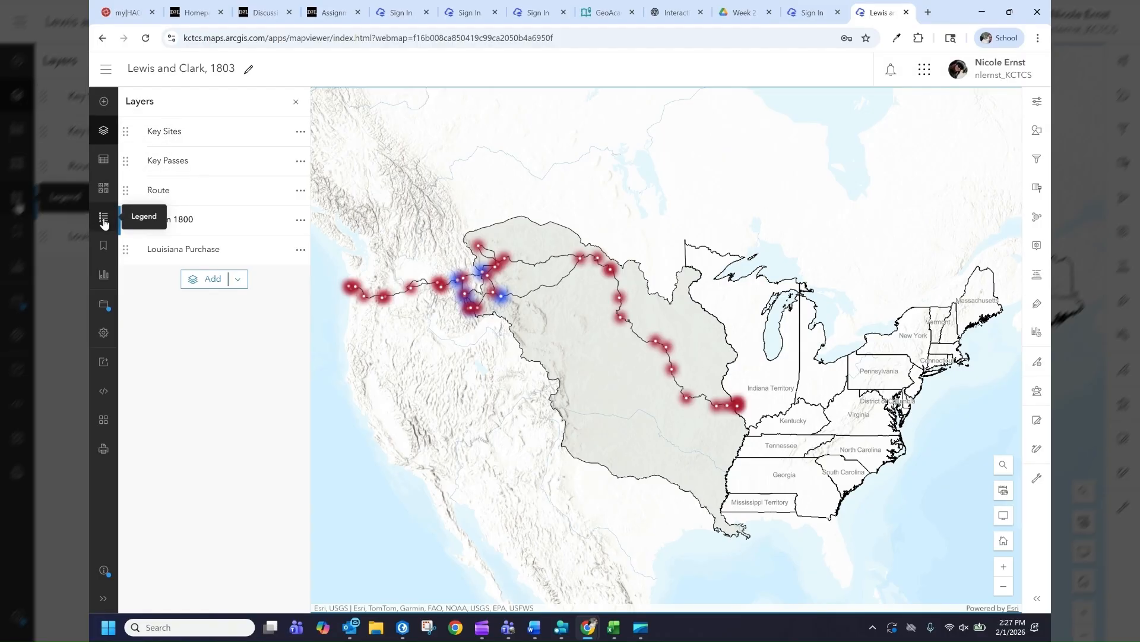
Save the Lewis and Clark, 1803 map and check its sharing options.
{"action": "left_click", "coordinate": [105, 306]}
{"action": "left_click", "coordinate": [152, 305]}
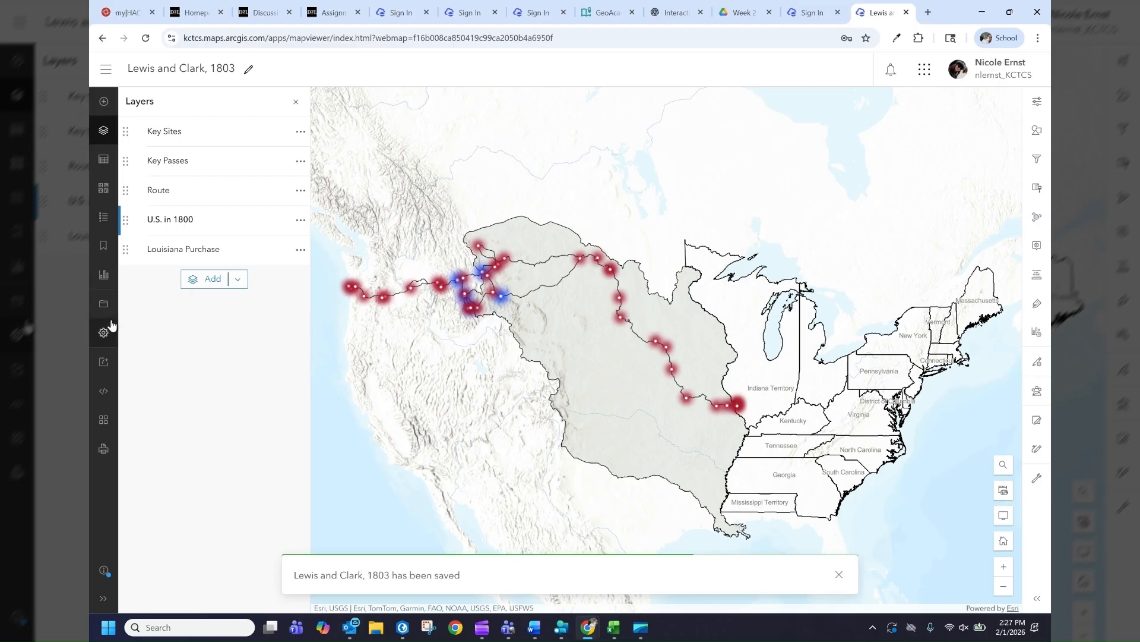
{"action": "left_click", "coordinate": [106, 363]}
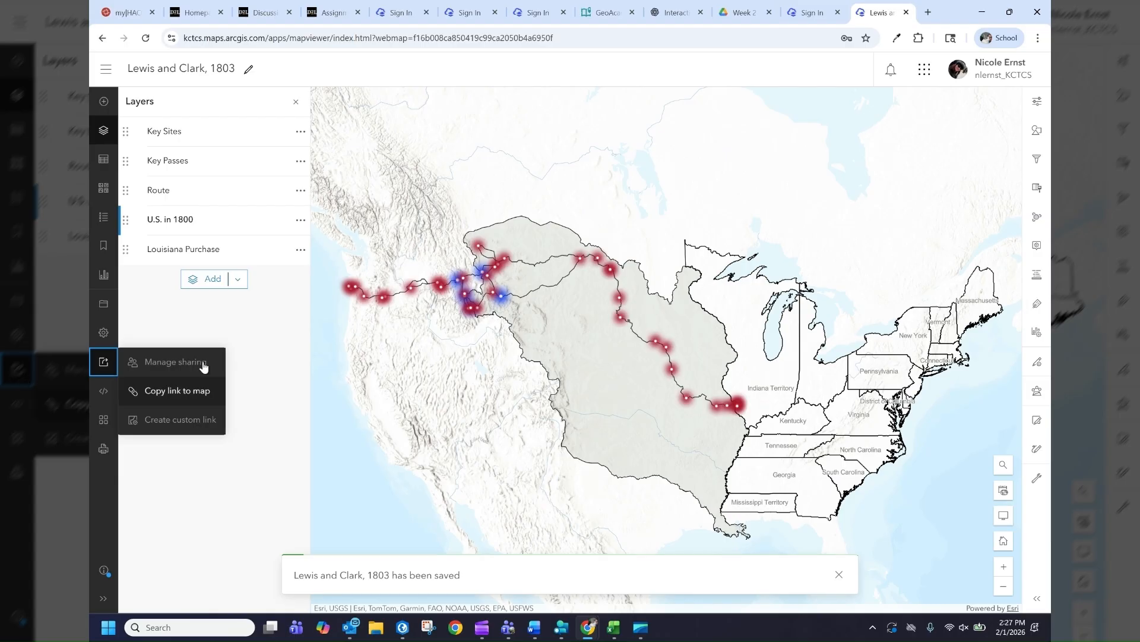
{"action": "left_click", "coordinate": [242, 328]}
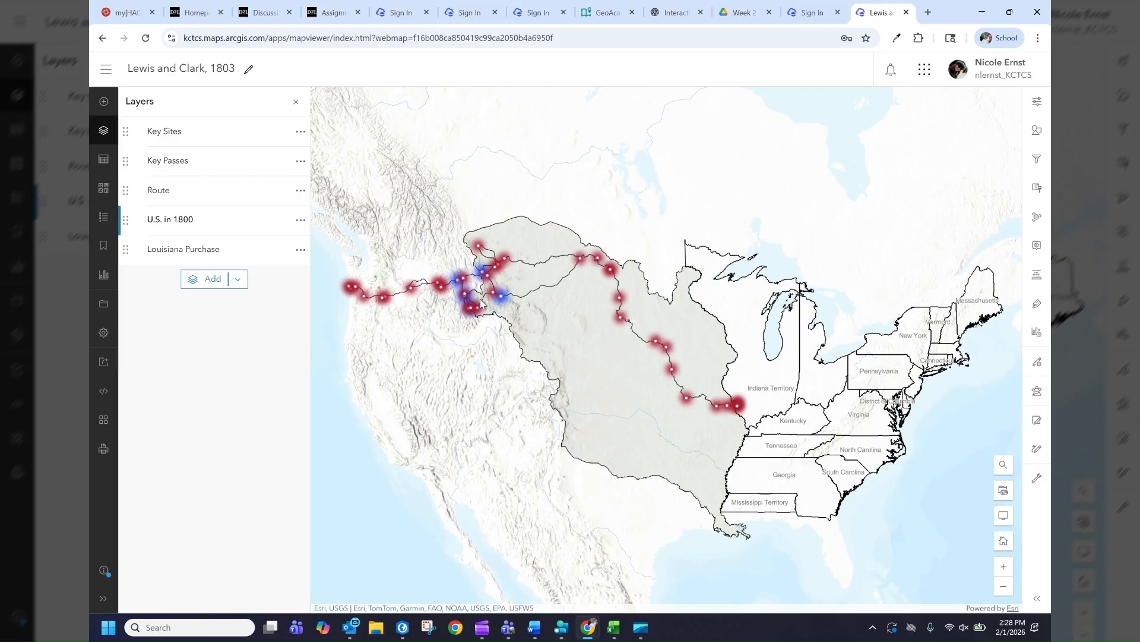
Create a Basic (Media Map) instant app from the map with the title Lewis and Clark, 1803, and dismiss the introductory tour.
{"action": "left_click", "coordinate": [103, 420]}
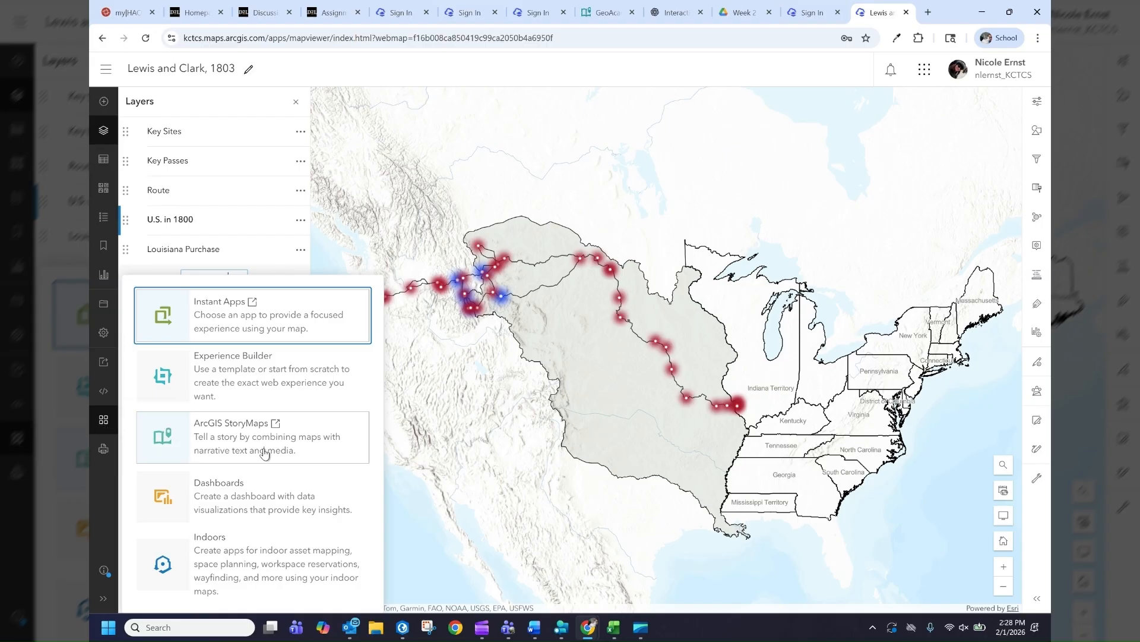
{"action": "left_click", "coordinate": [242, 321]}
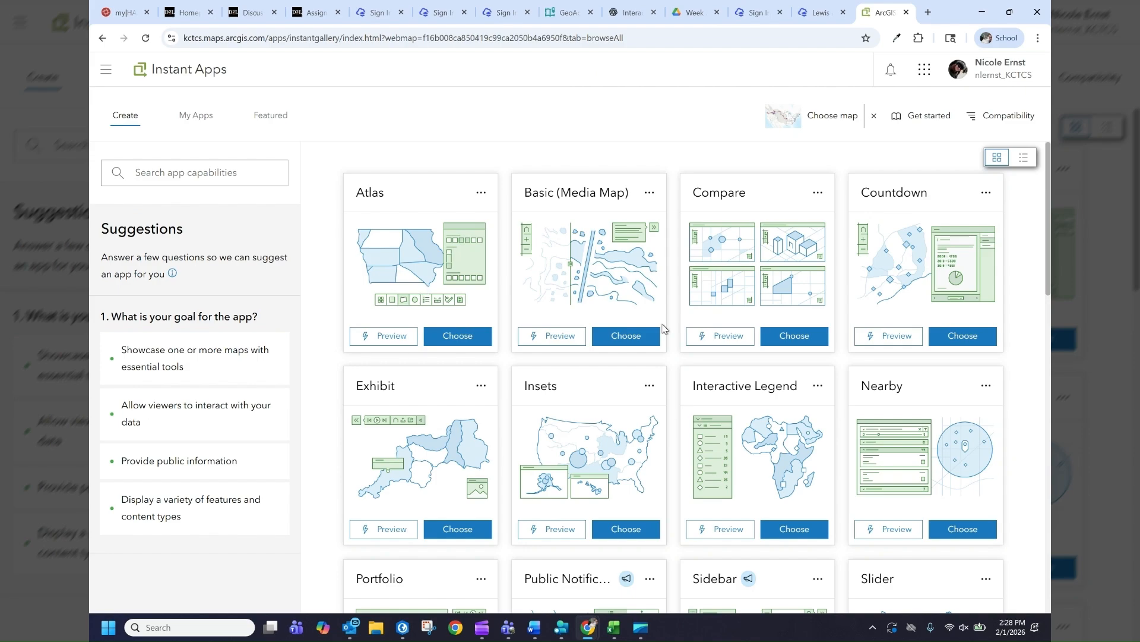
{"action": "left_click", "coordinate": [642, 336]}
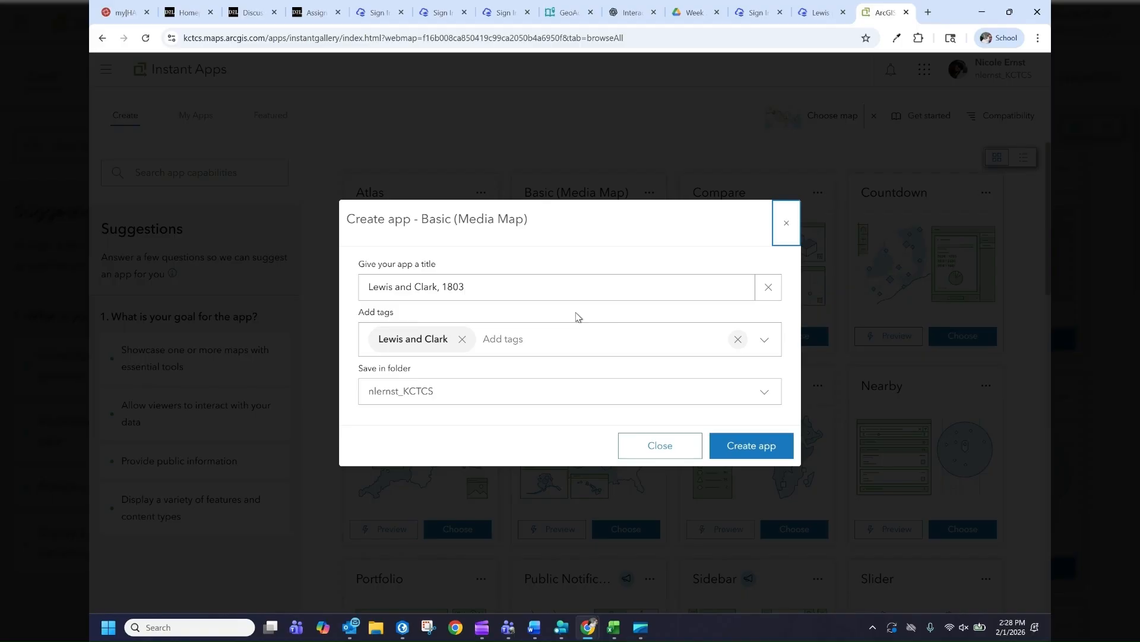
{"action": "left_click", "coordinate": [764, 453]}
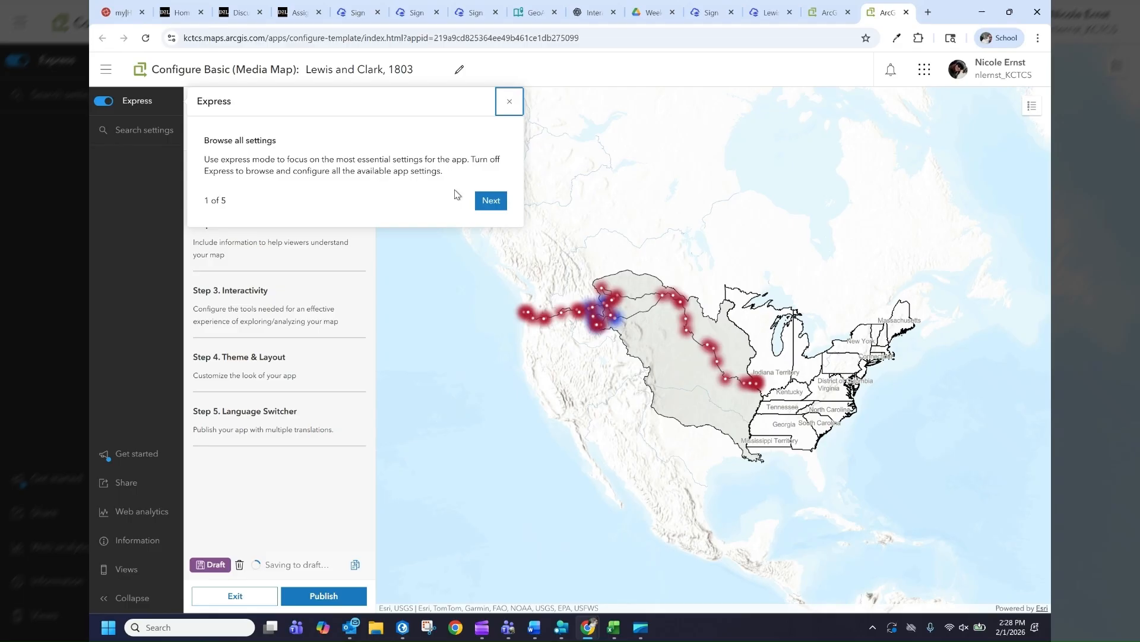
{"action": "left_click", "coordinate": [516, 110]}
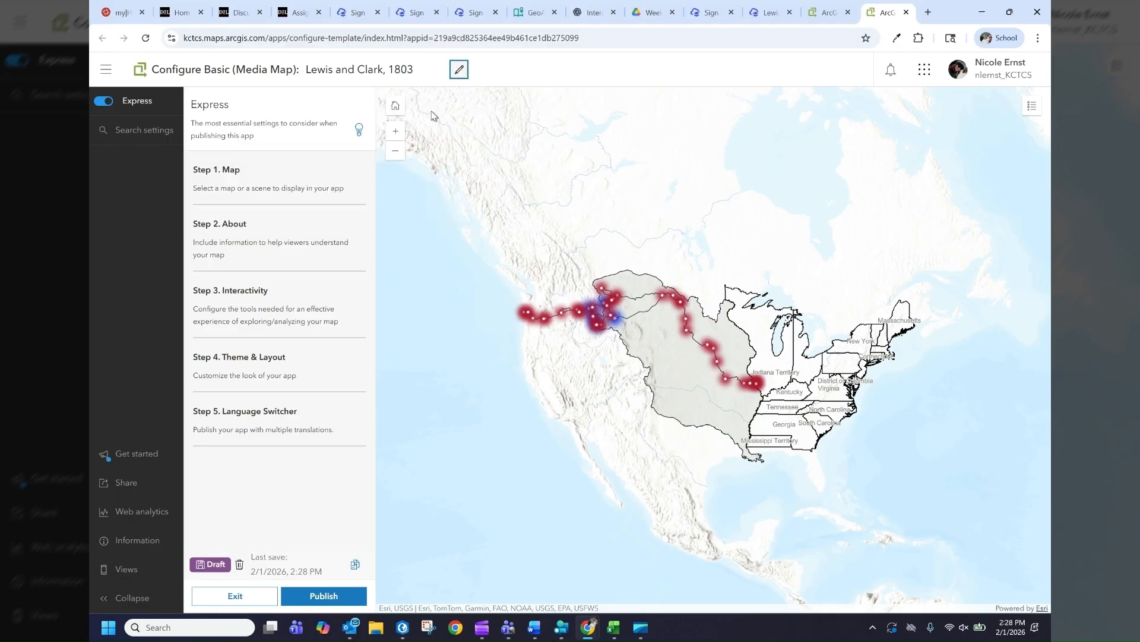
Keep the Lewis and Clark, 1803 map for the app and enable the header in the About settings.
{"action": "left_click", "coordinate": [281, 186]}
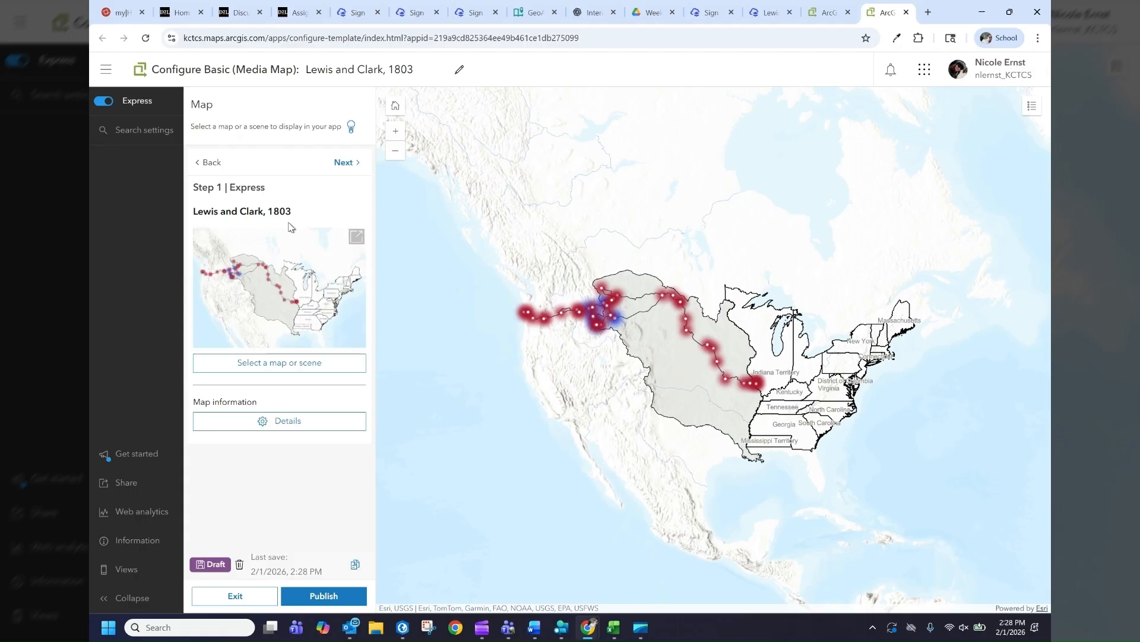
{"action": "left_click", "coordinate": [345, 162]}
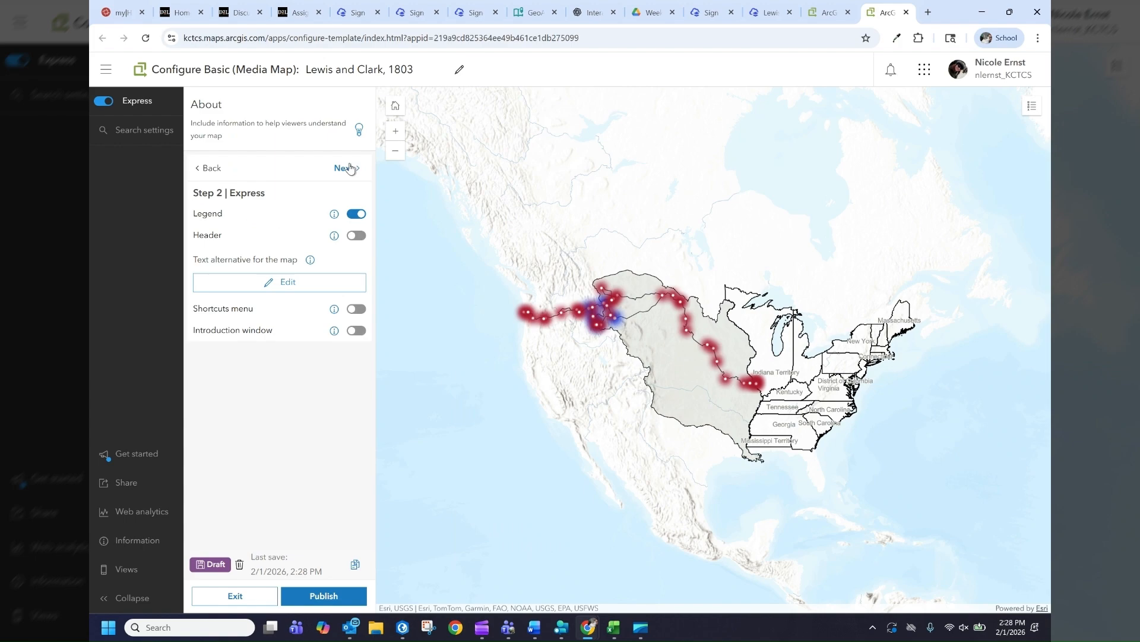
{"action": "left_click", "coordinate": [357, 236]}
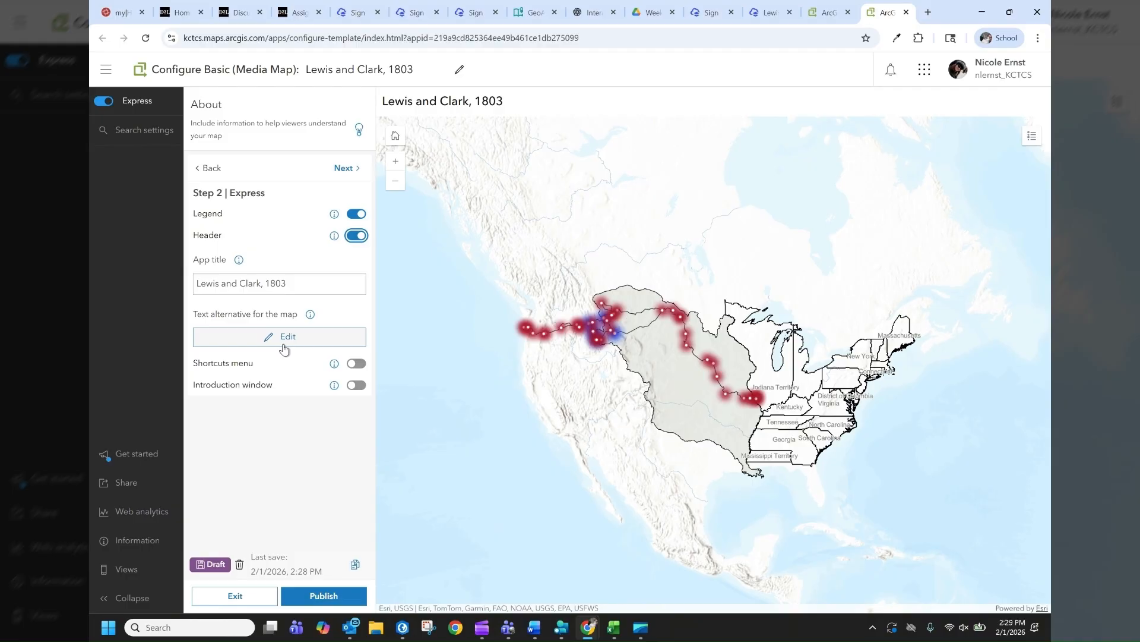
{"action": "left_click", "coordinate": [356, 386]}
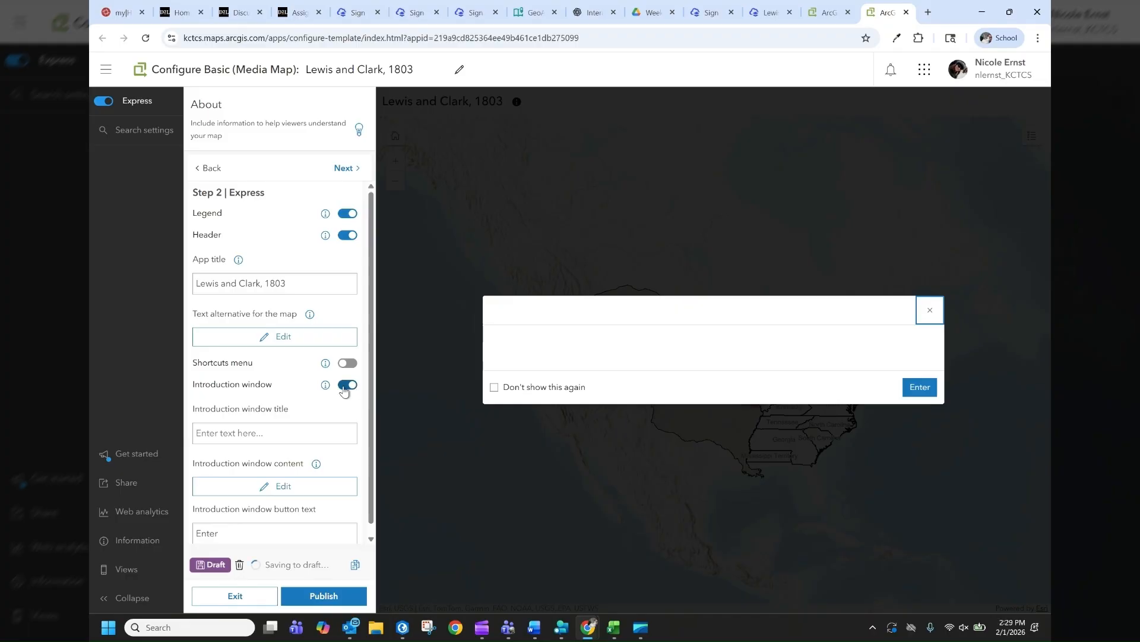
{"action": "left_click", "coordinate": [346, 387]}
{"action": "left_click", "coordinate": [350, 386]}
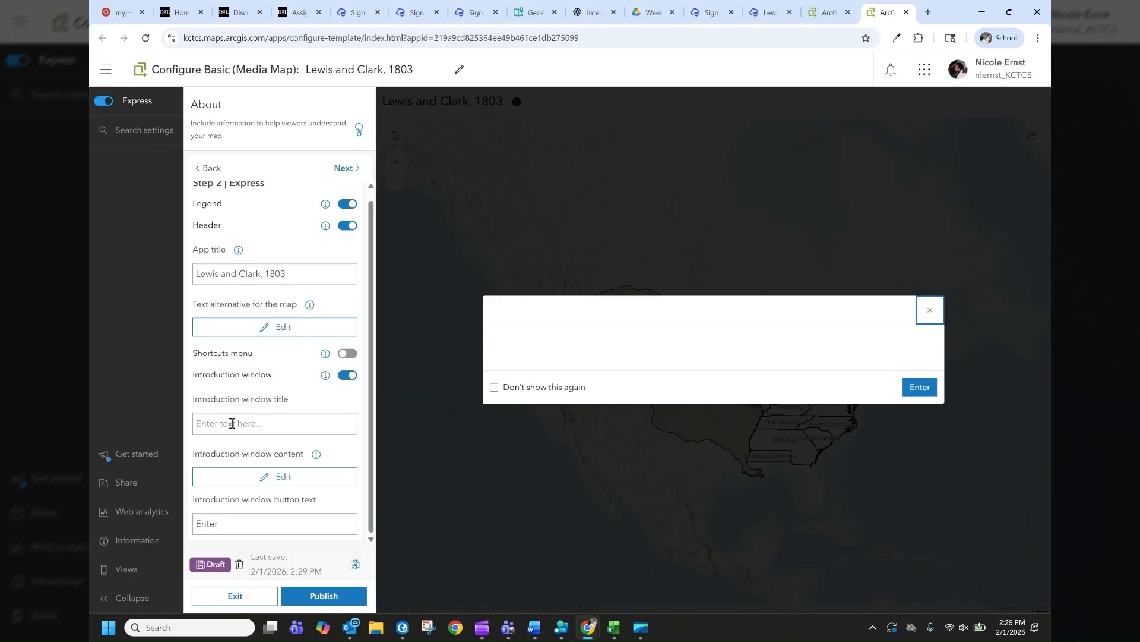
{"action": "left_click", "coordinate": [347, 375]}
{"action": "left_click", "coordinate": [347, 375]}
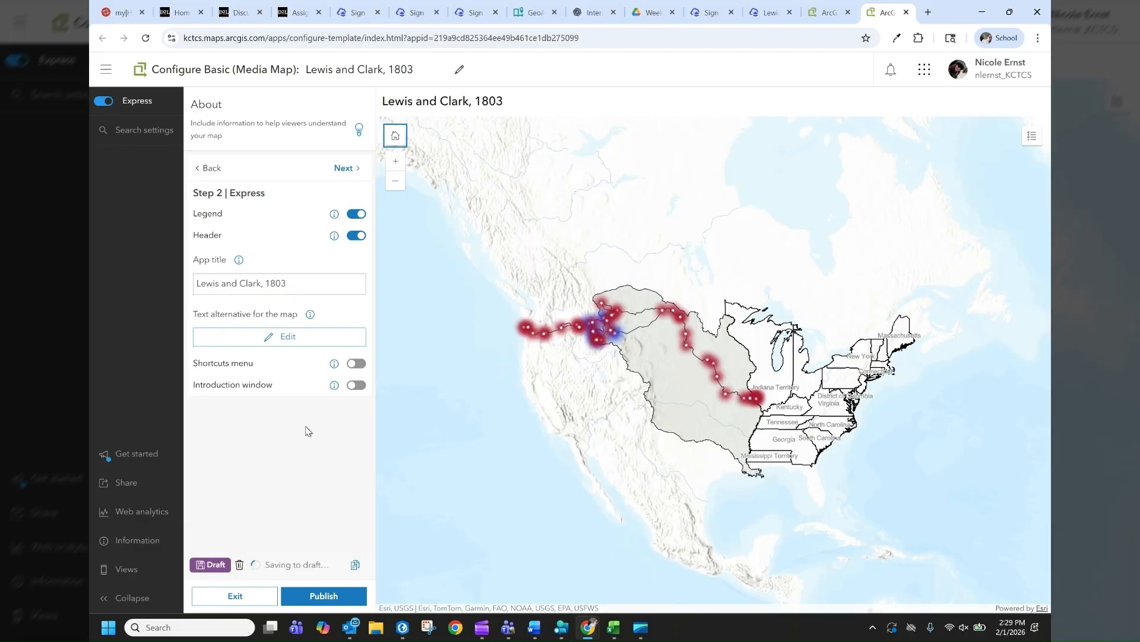
Enable Sharing, Export and Search in the app's Interactivity settings.
{"action": "left_click", "coordinate": [346, 169]}
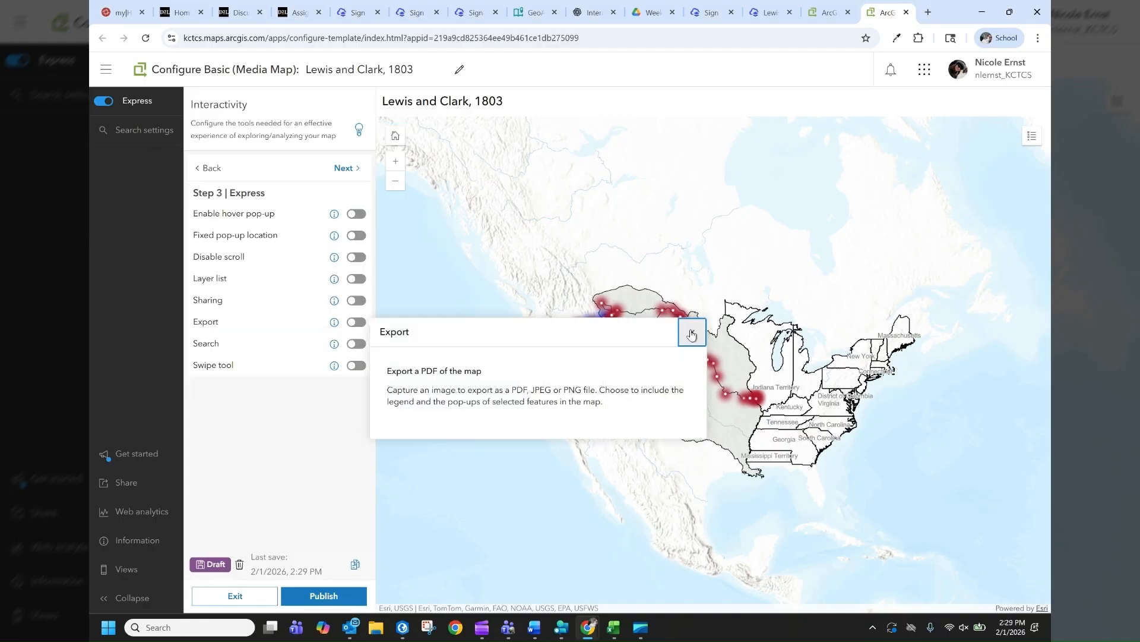
{"action": "left_click", "coordinate": [691, 335]}
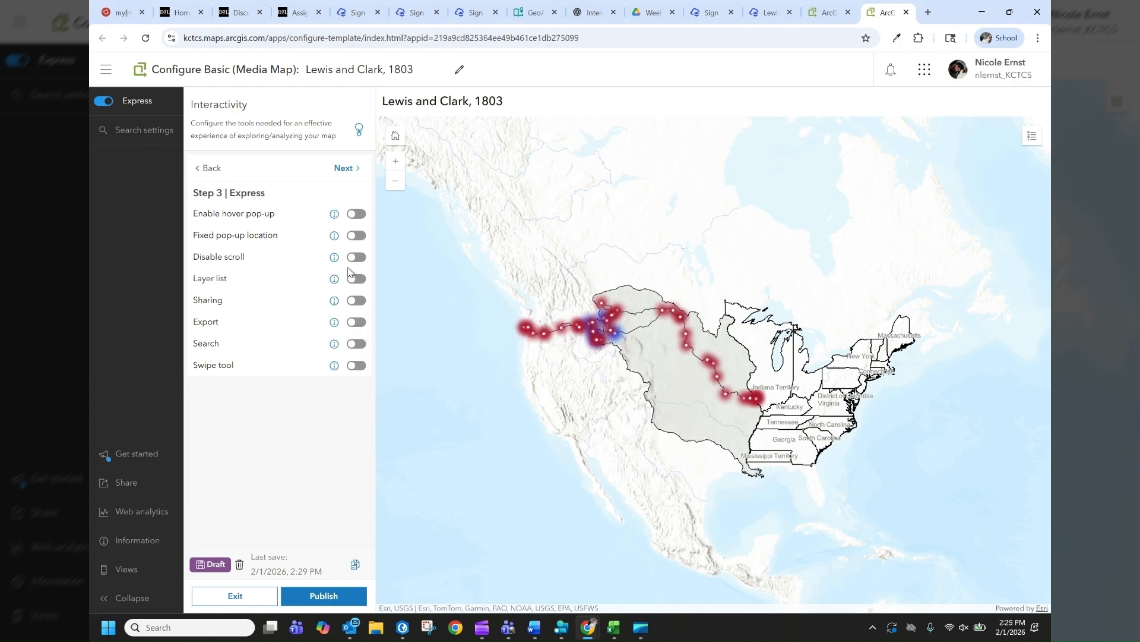
{"action": "left_click", "coordinate": [358, 301]}
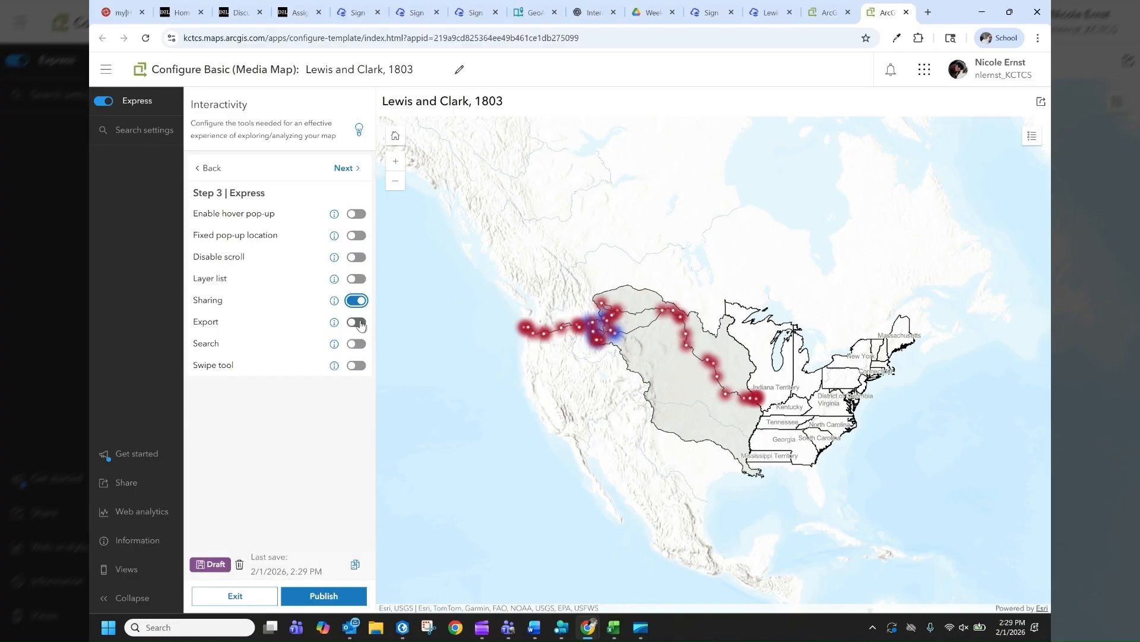
{"action": "left_click", "coordinate": [357, 323]}
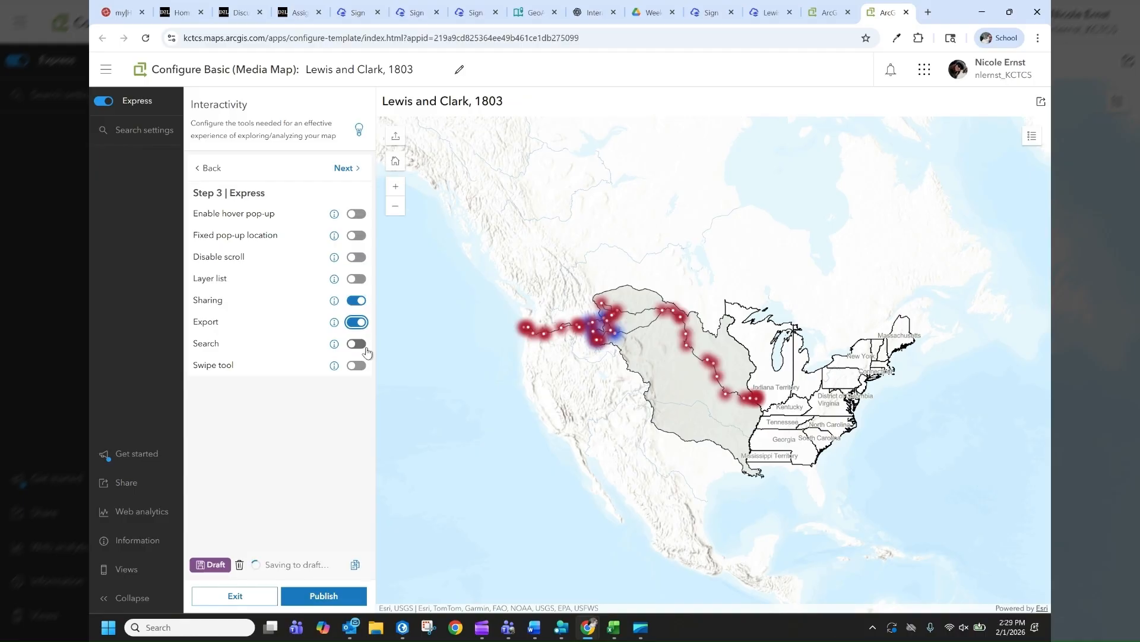
{"action": "left_click", "coordinate": [358, 344]}
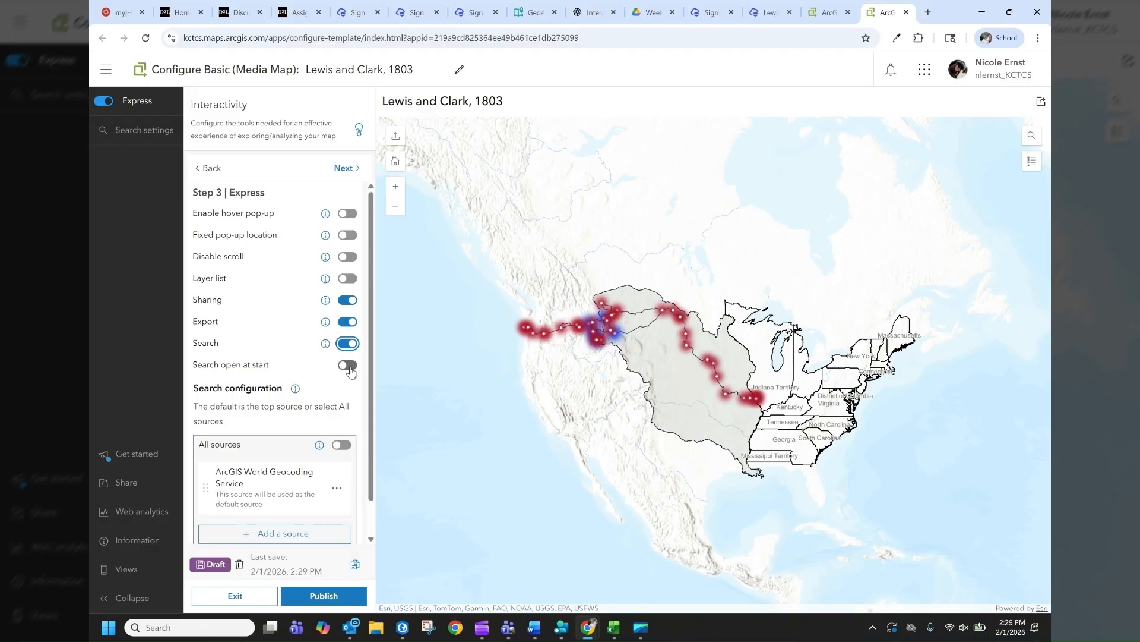
{"action": "scroll", "coordinate": [297, 439], "scroll_direction": "down", "scroll_amount": 1}
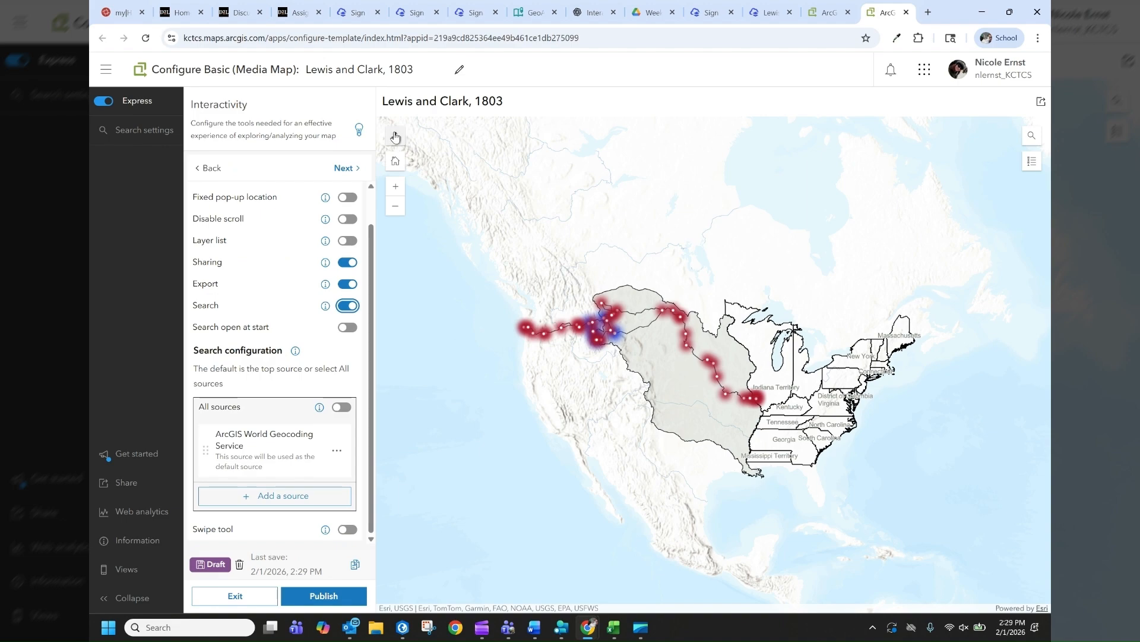
Expand the legend in the app preview and page through it to the Route entry.
{"action": "left_click", "coordinate": [1033, 162]}
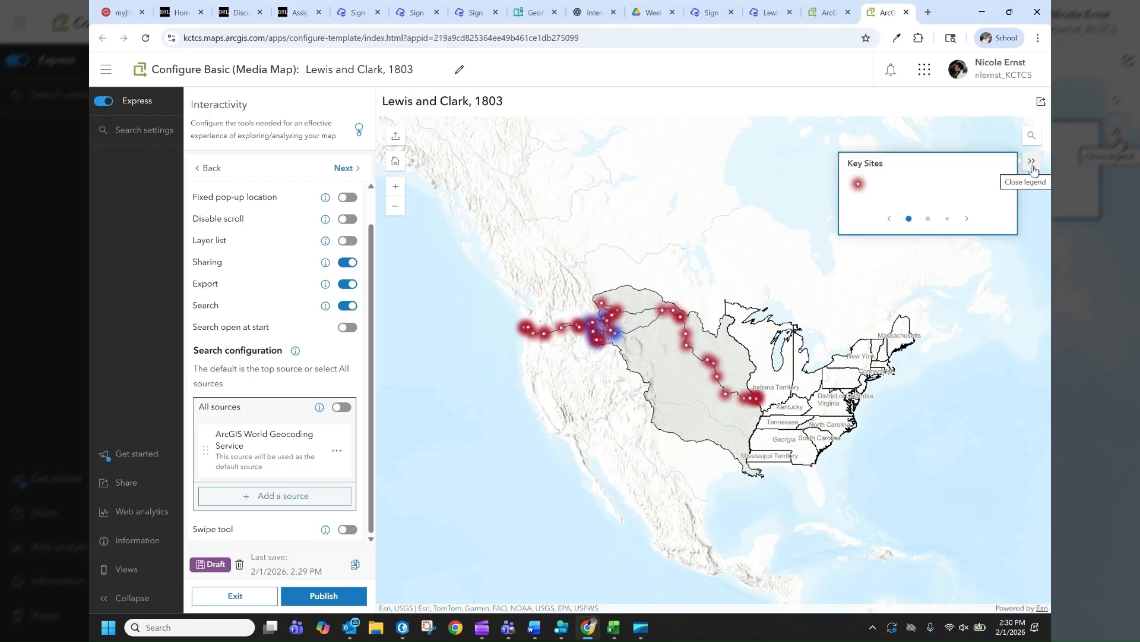
{"action": "left_click", "coordinate": [965, 221]}
{"action": "left_click", "coordinate": [965, 222]}
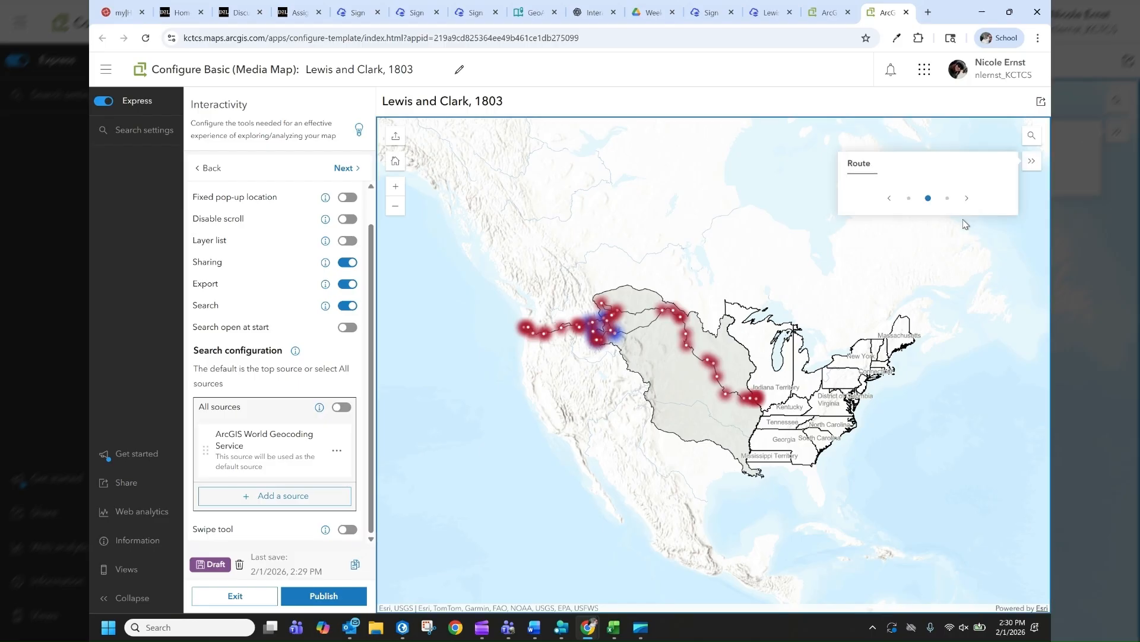
Continue to the Theme & Layout settings and set the app's mode to Dark.
{"action": "left_click", "coordinate": [349, 168]}
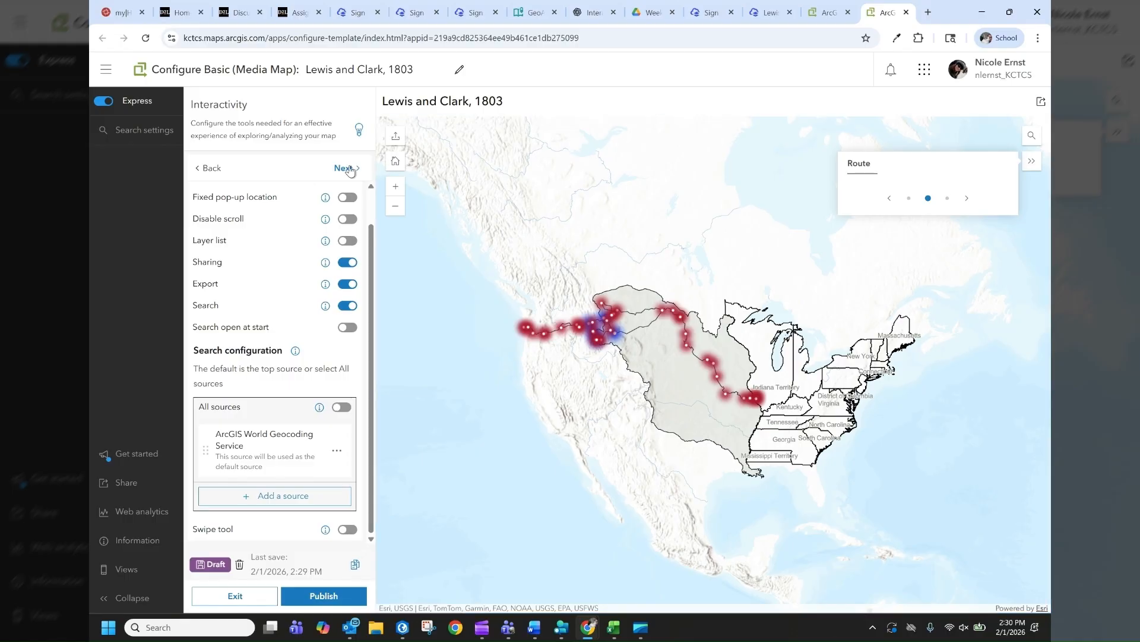
{"action": "left_click", "coordinate": [350, 168]}
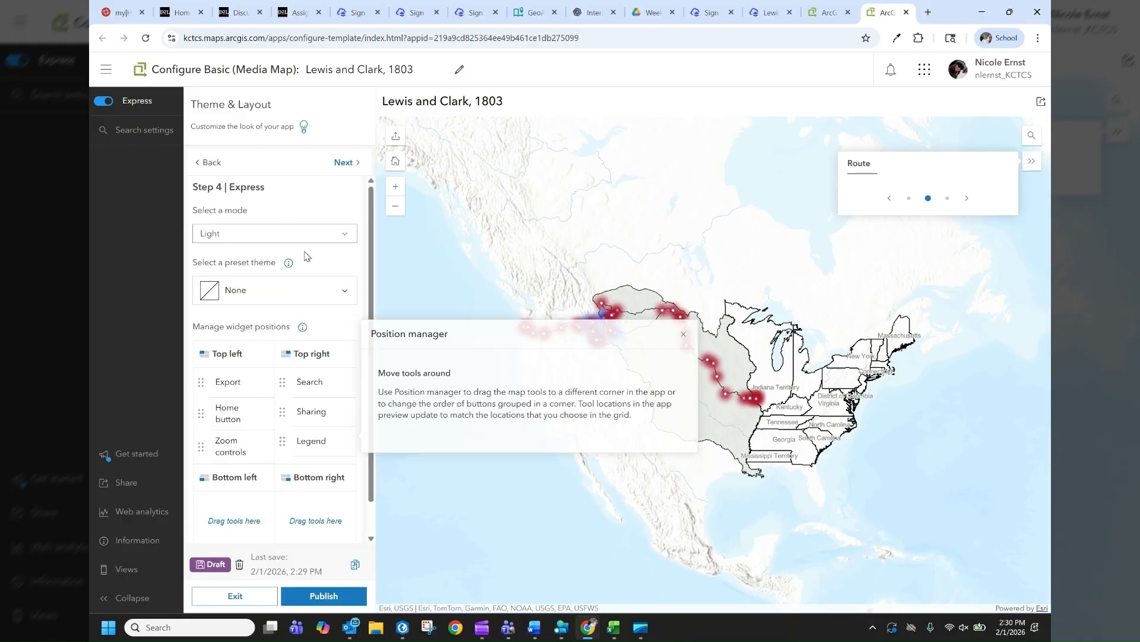
{"action": "left_click", "coordinate": [252, 233]}
{"action": "left_click", "coordinate": [241, 252]}
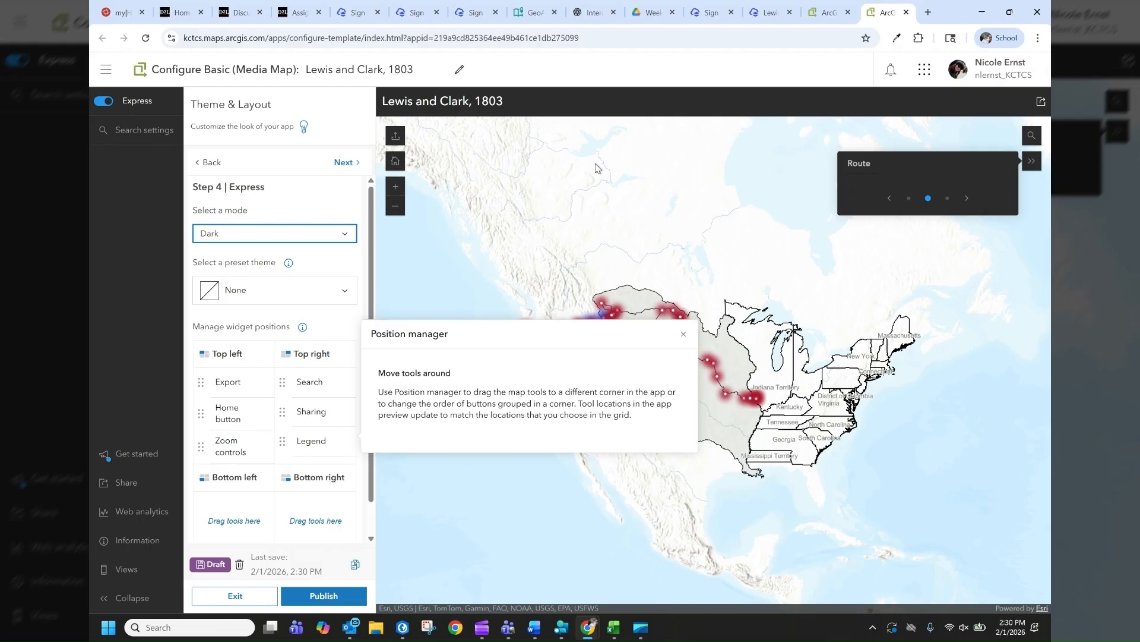
Reorder the widgets so Search sits below Sharing and Zoom controls above the Home button, and continue to the Language Switcher settings.
{"action": "left_click", "coordinate": [310, 385]}
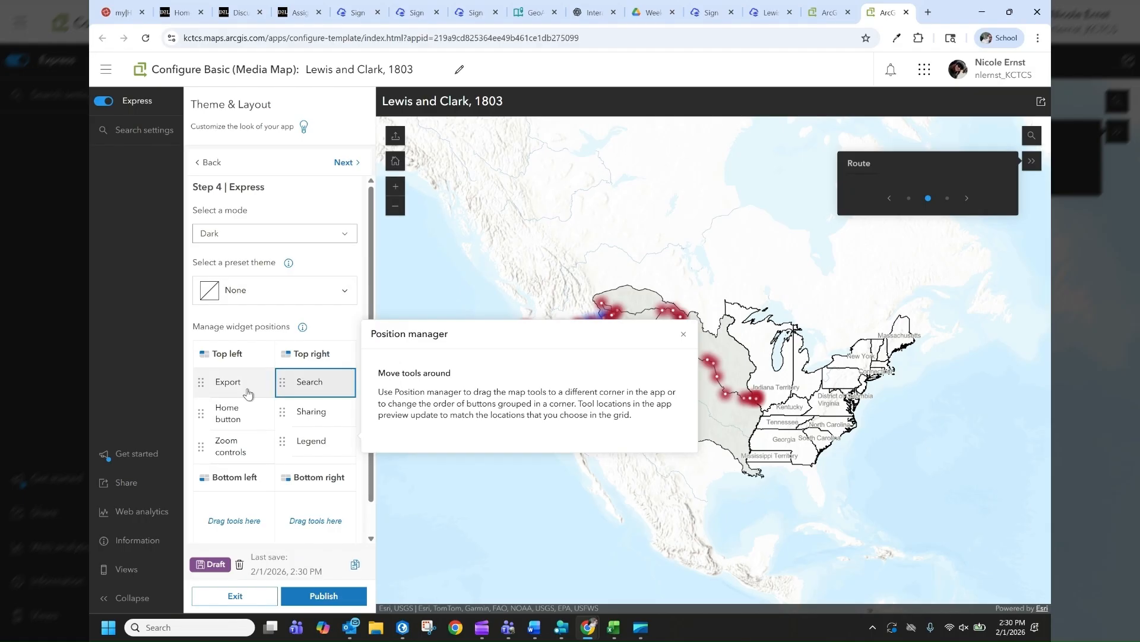
{"action": "left_click_drag", "start_coordinate": [283, 381], "coordinate": [237, 390]}
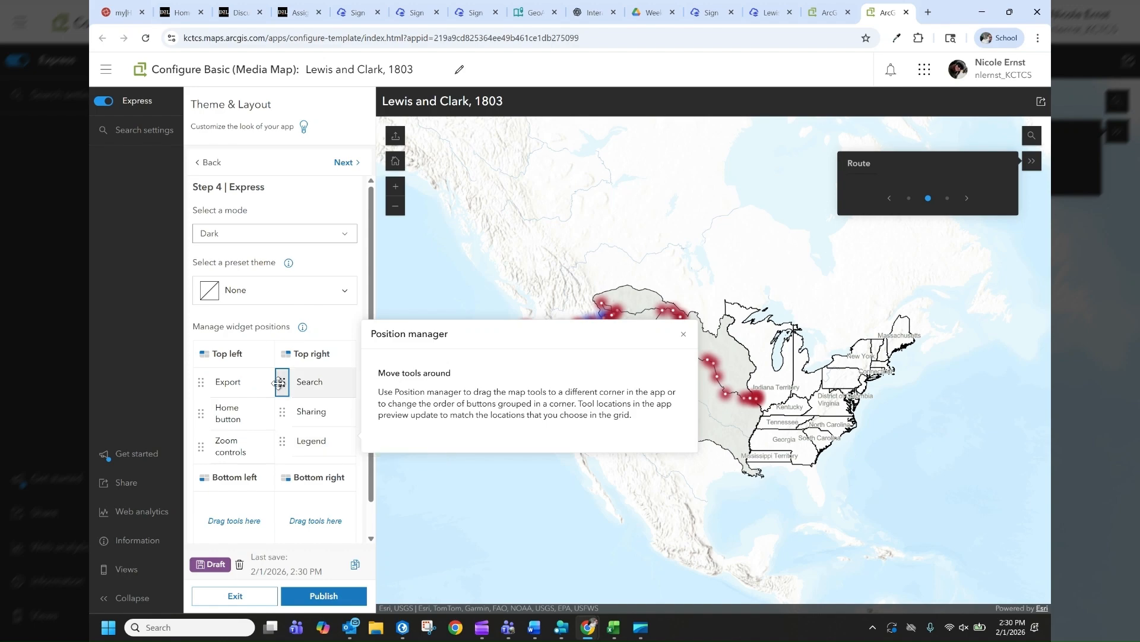
{"action": "left_click_drag", "start_coordinate": [280, 384], "coordinate": [285, 410]}
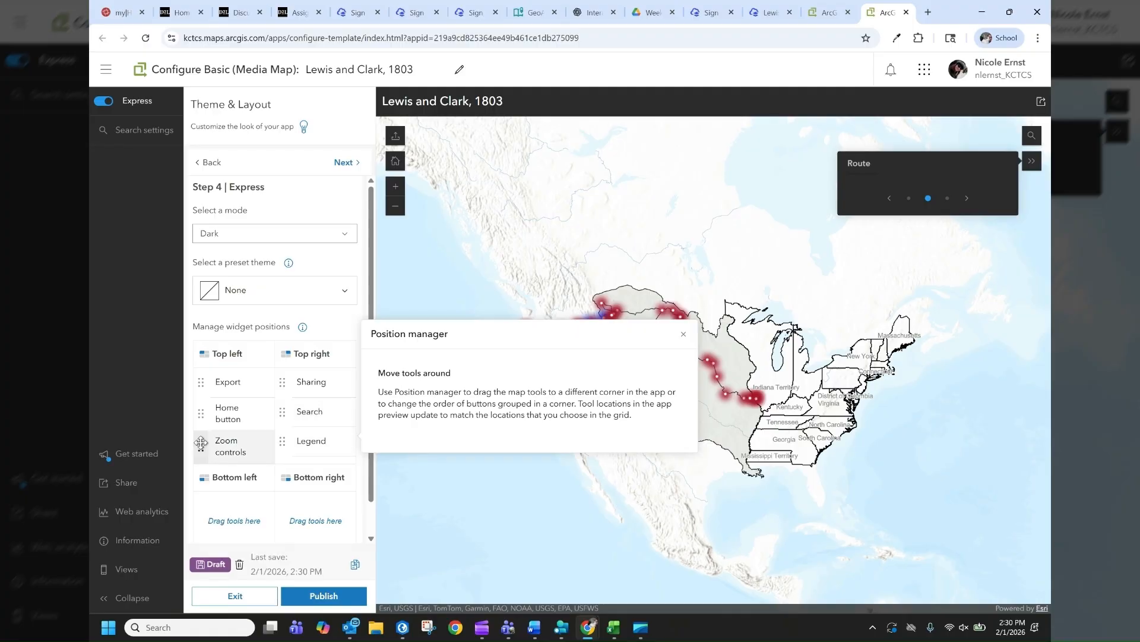
{"action": "left_click_drag", "start_coordinate": [201, 443], "coordinate": [202, 414]}
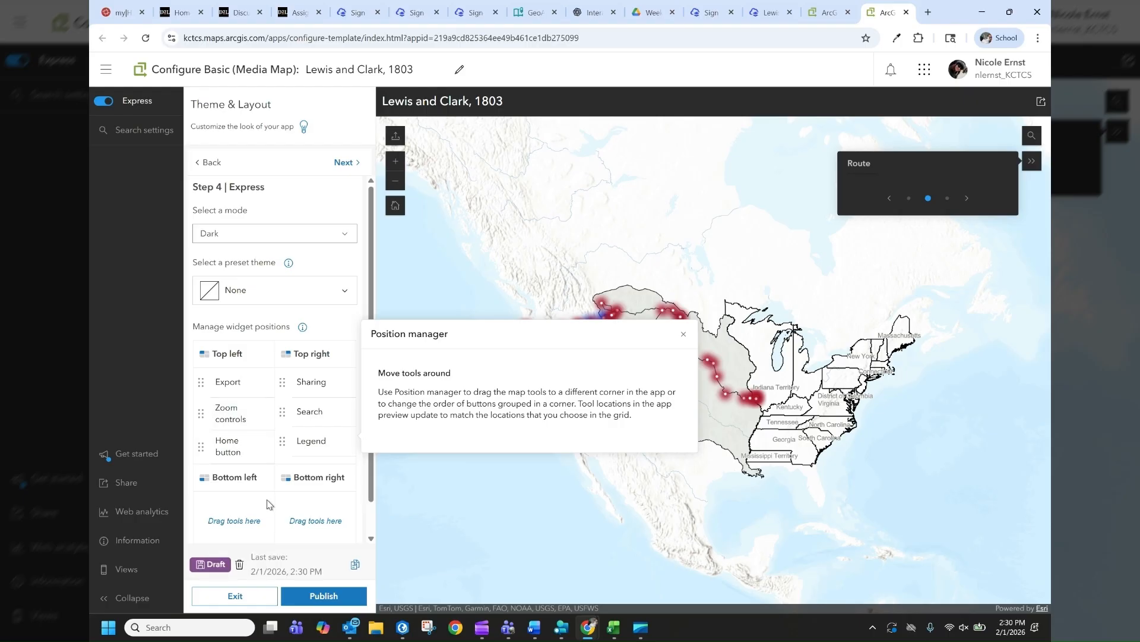
{"action": "scroll", "coordinate": [340, 202], "scroll_direction": "down", "scroll_amount": 1}
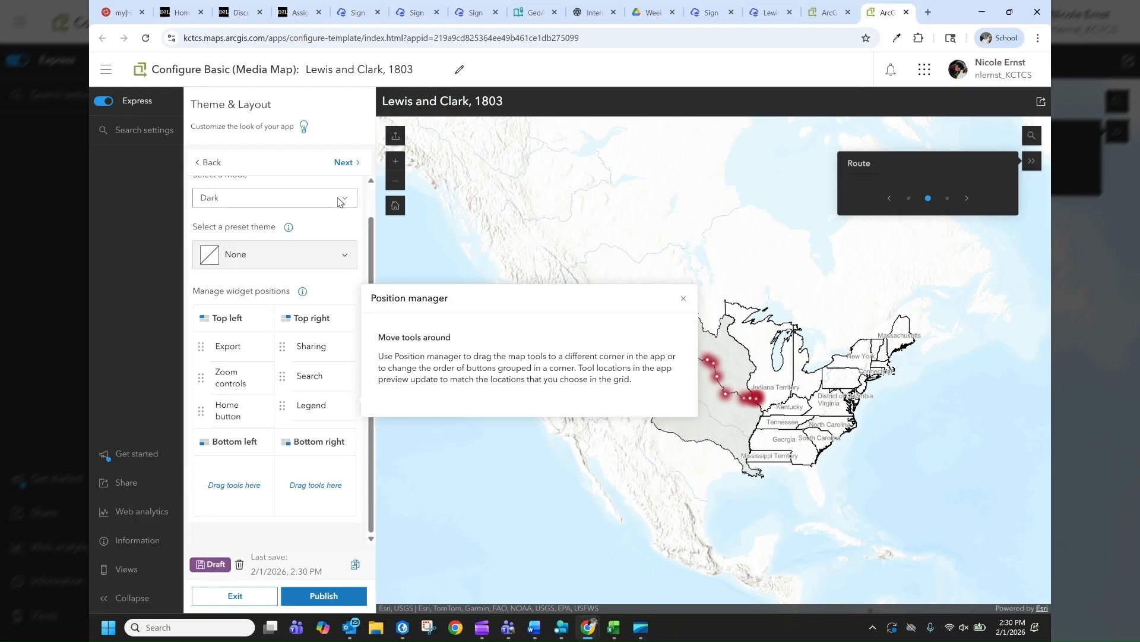
{"action": "left_click", "coordinate": [343, 163]}
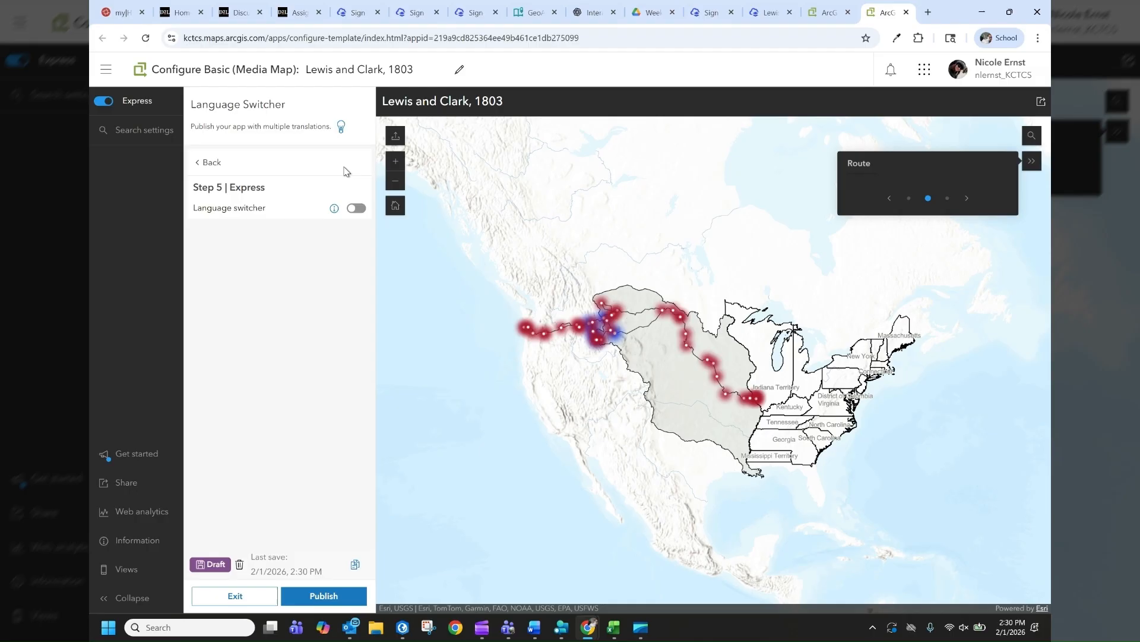
Publish the app with the language switcher turned off.
{"action": "left_click", "coordinate": [357, 209]}
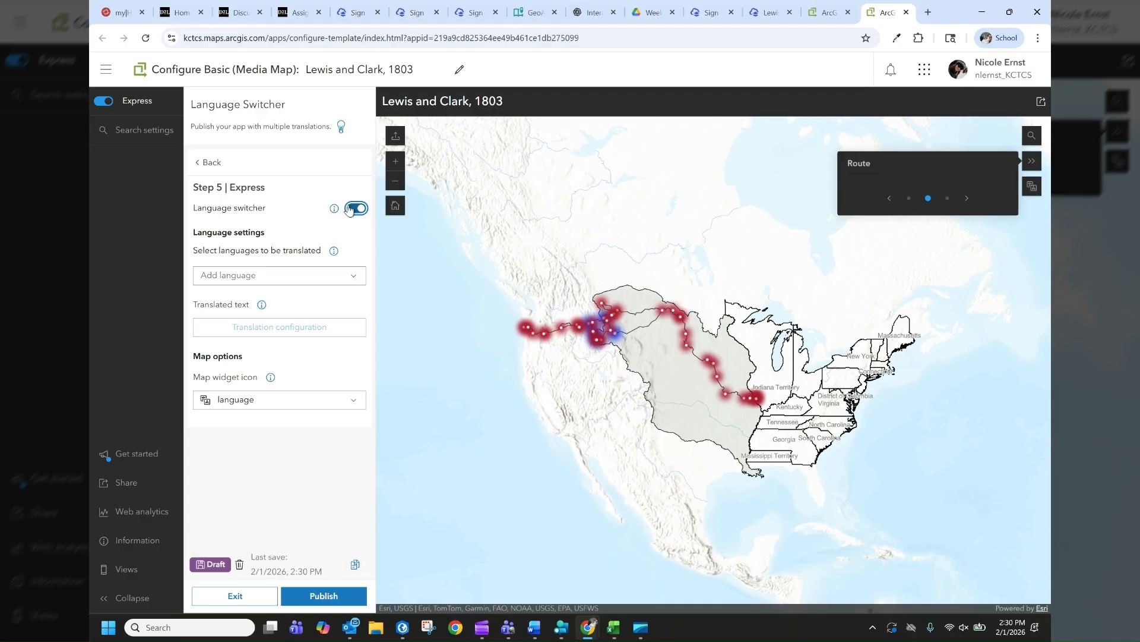
{"action": "left_click", "coordinate": [350, 209]}
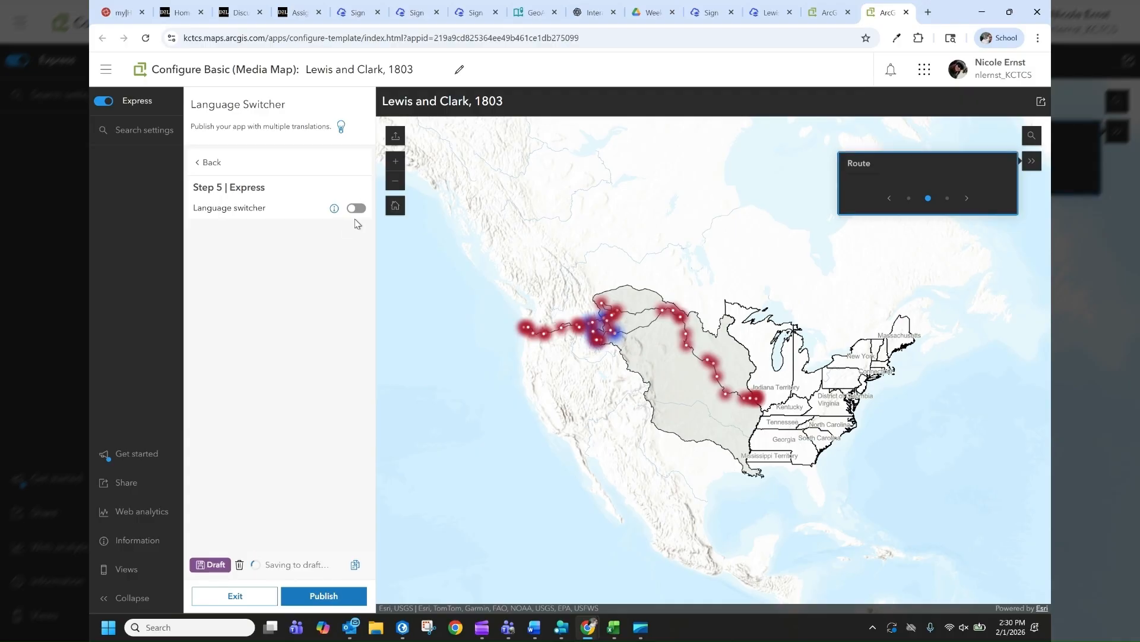
{"action": "left_click", "coordinate": [334, 598]}
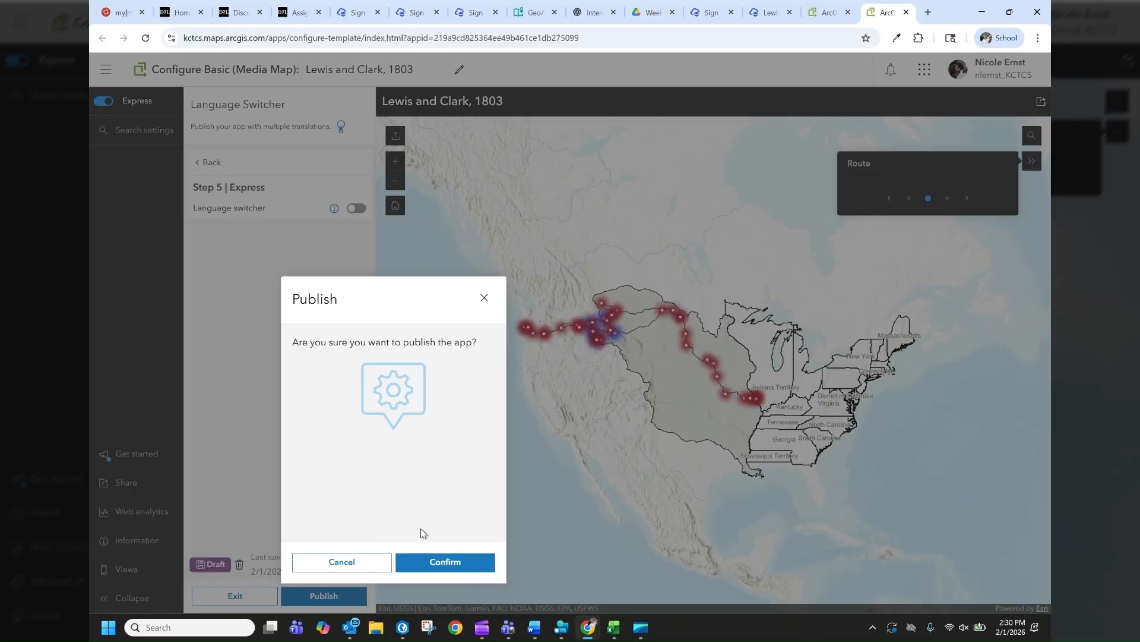
{"action": "left_click", "coordinate": [439, 564]}
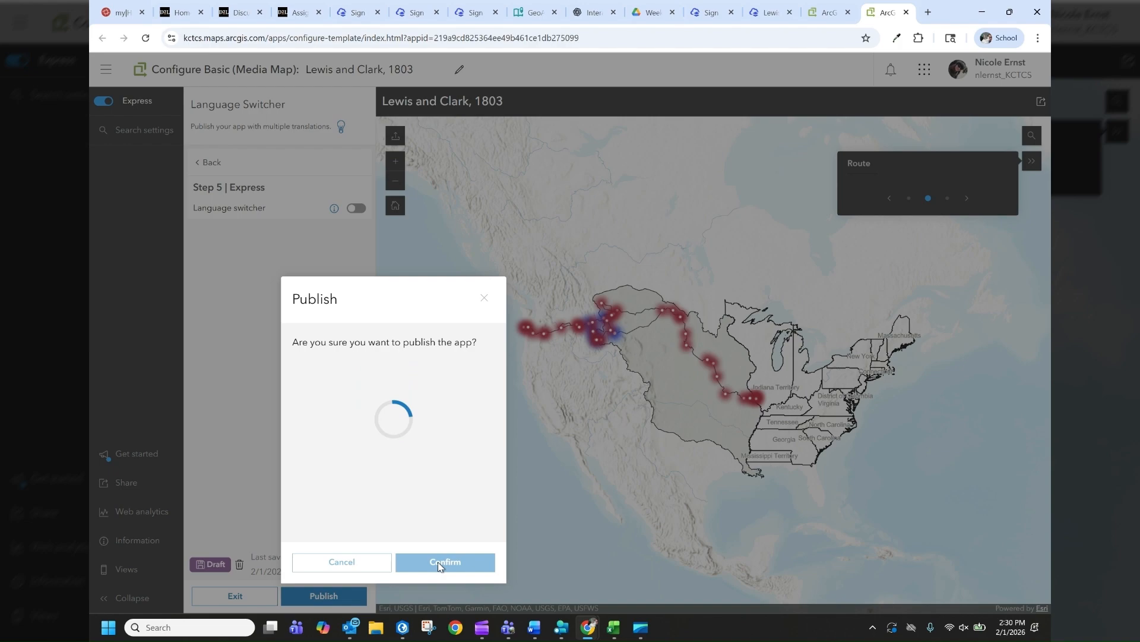
{"action": "right_click", "coordinate": [439, 564]}
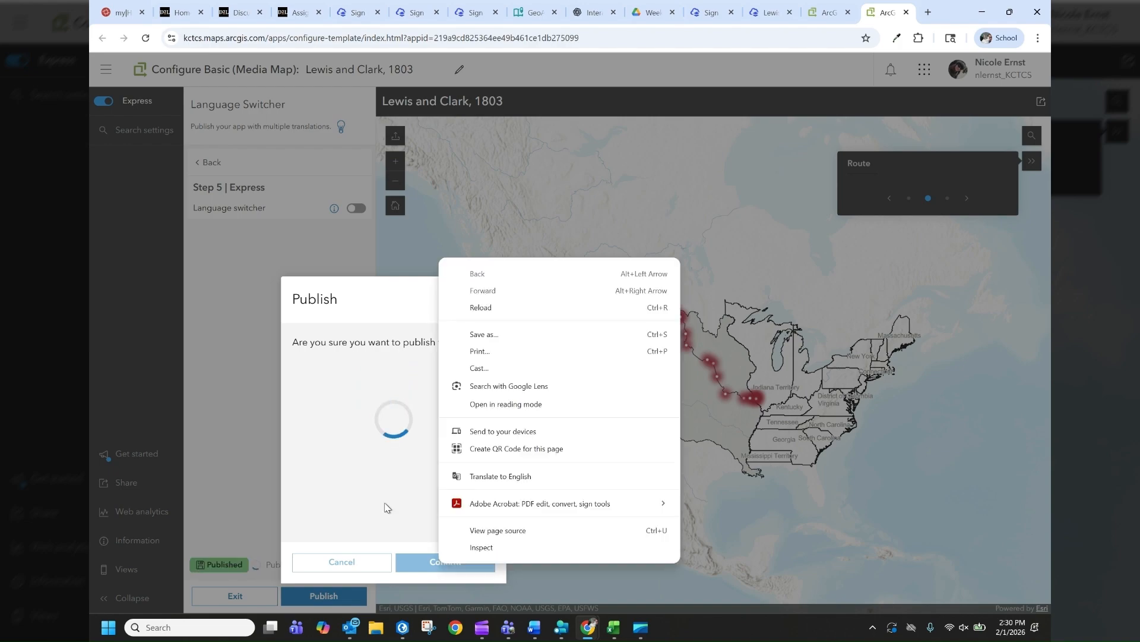
{"action": "left_click", "coordinate": [385, 505]}
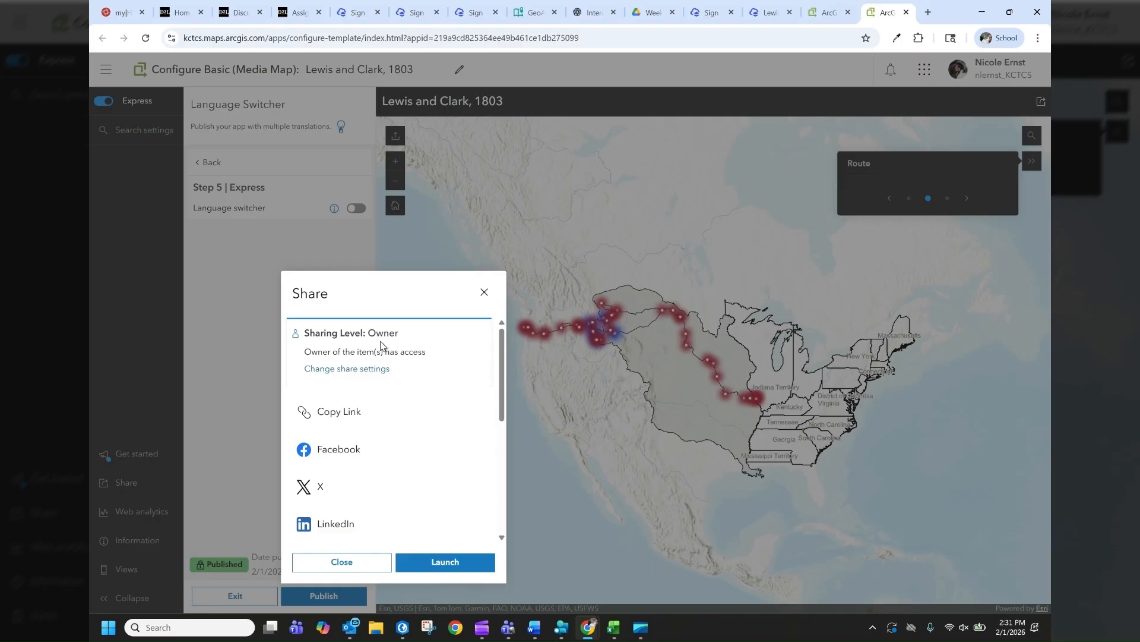
Change the published app's sharing level to Everyone (public) and save it.
{"action": "left_click", "coordinate": [367, 369]}
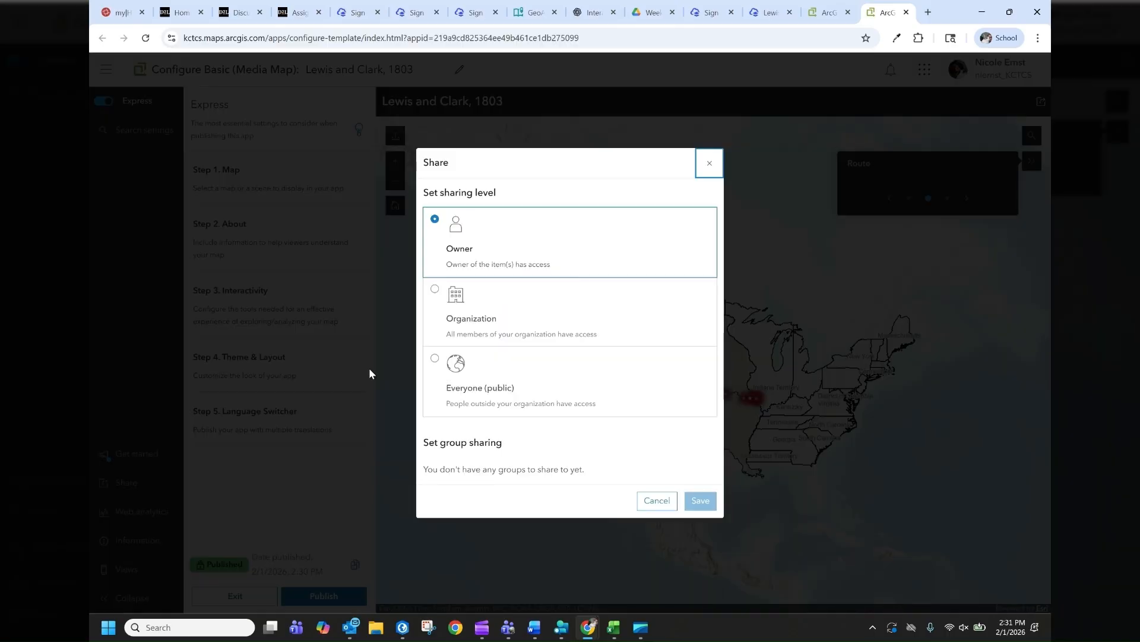
{"action": "left_click", "coordinate": [480, 385]}
{"action": "left_click", "coordinate": [710, 505]}
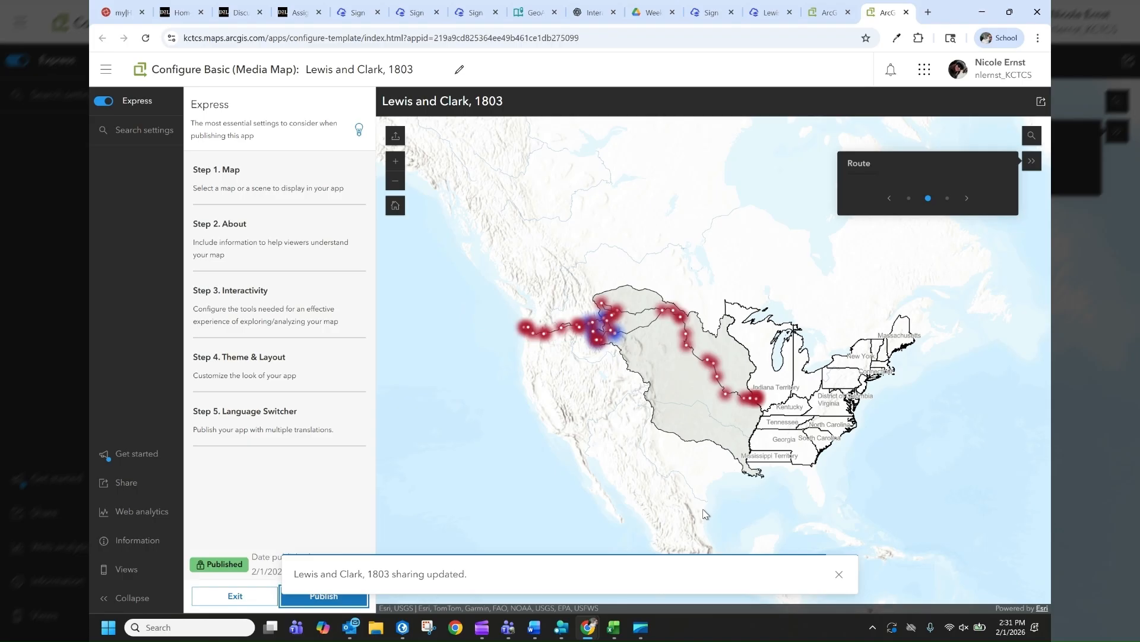
Copy the app's share link and open it in a new Incognito window.
{"action": "left_click", "coordinate": [140, 483]}
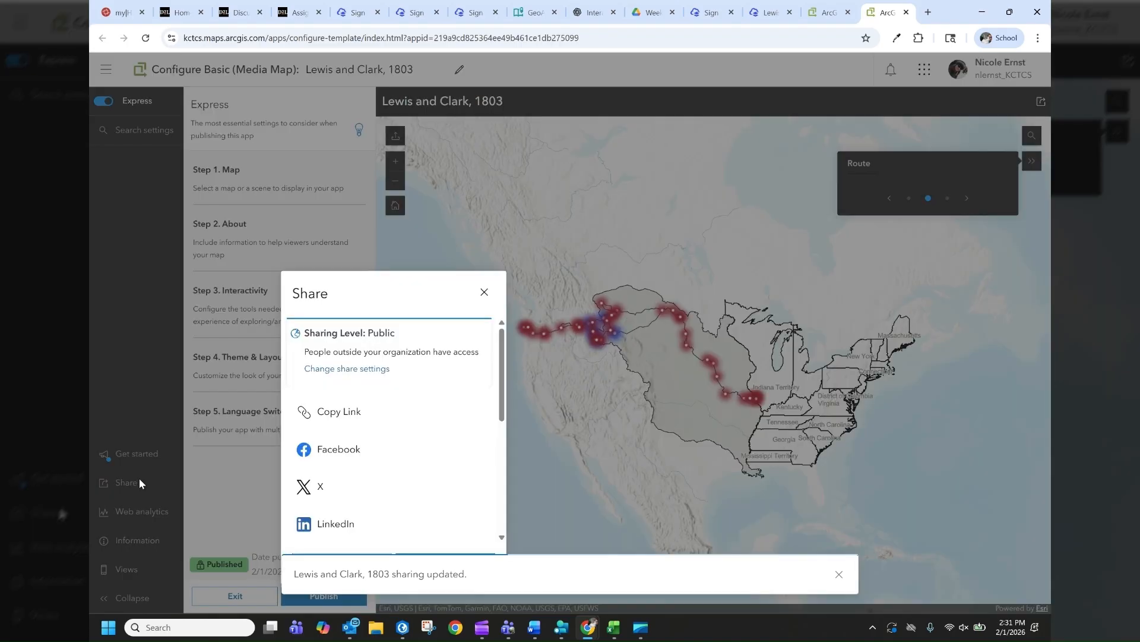
{"action": "left_click", "coordinate": [346, 423]}
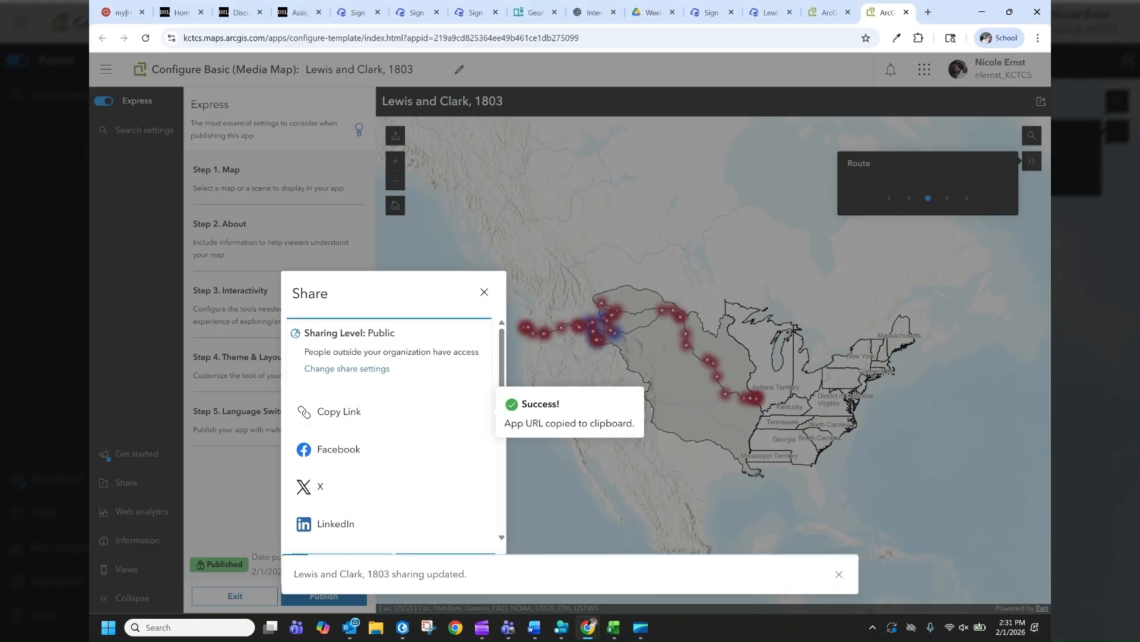
{"action": "left_click", "coordinate": [1037, 38]}
{"action": "left_click", "coordinate": [903, 98]}
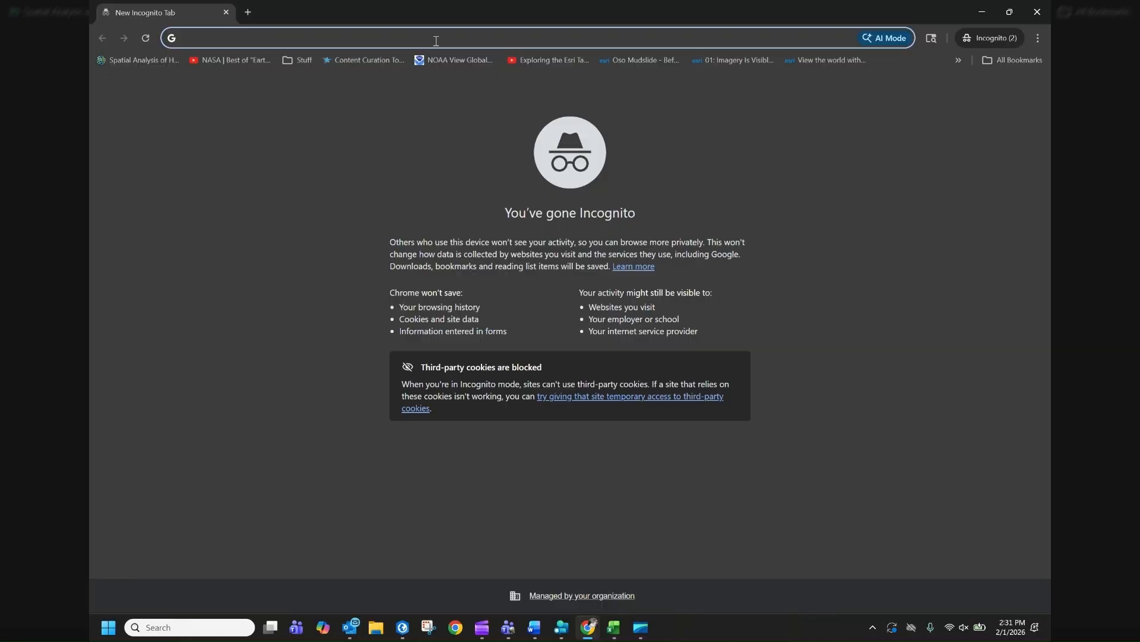
{"action": "key", "text": "ctrl+v"}
{"action": "key", "text": "Return"}
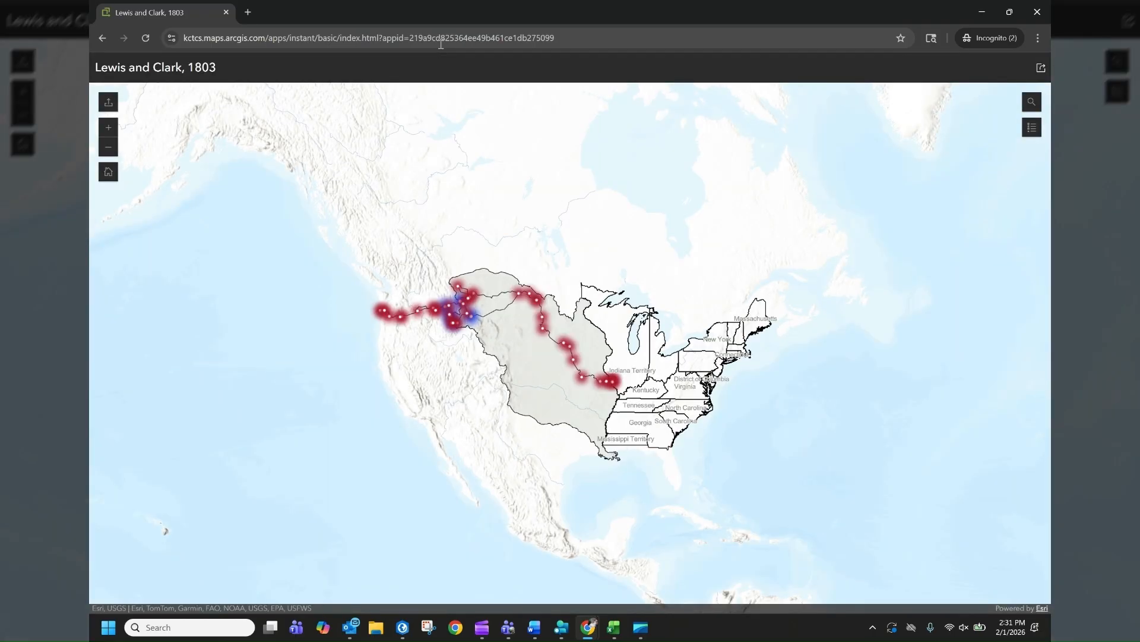
Examine the published map around the expedition route, and return to the app configuration with the Share dialog closed.
{"action": "scroll", "coordinate": [725, 293], "scroll_direction": "up", "scroll_amount": 1}
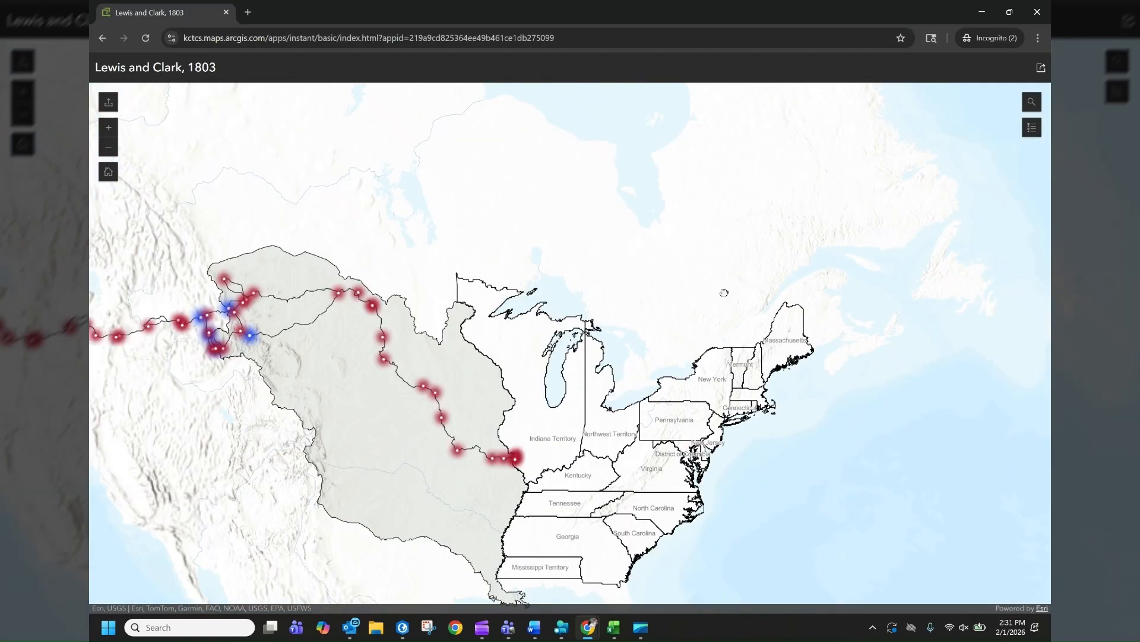
{"action": "left_click_drag", "start_coordinate": [724, 293], "coordinate": [882, 245]}
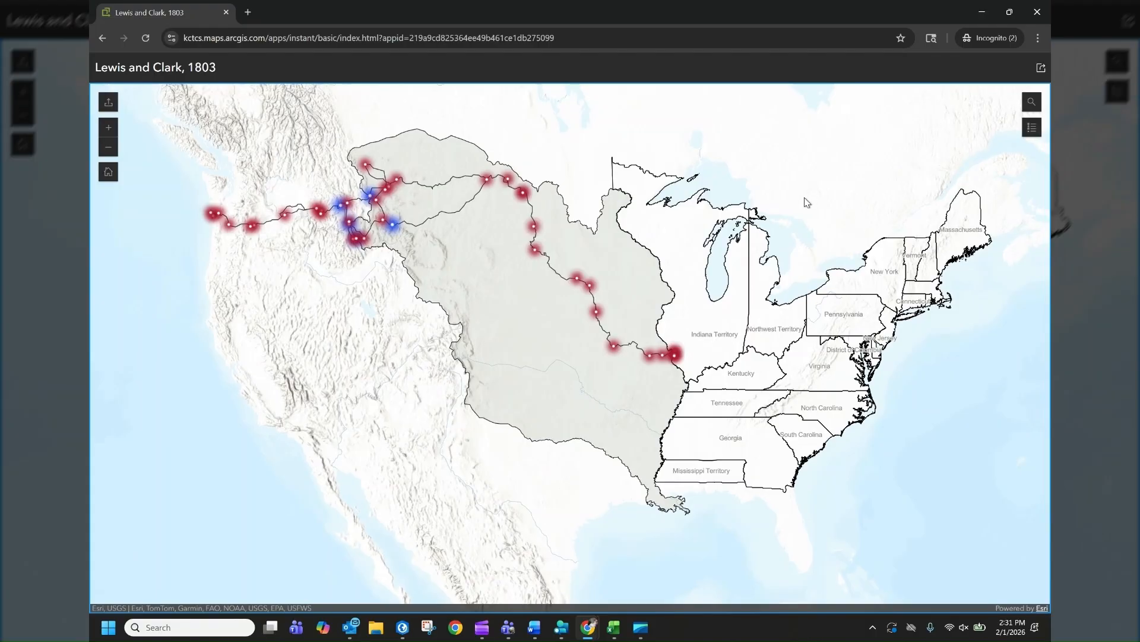
{"action": "left_click", "coordinate": [981, 7]}
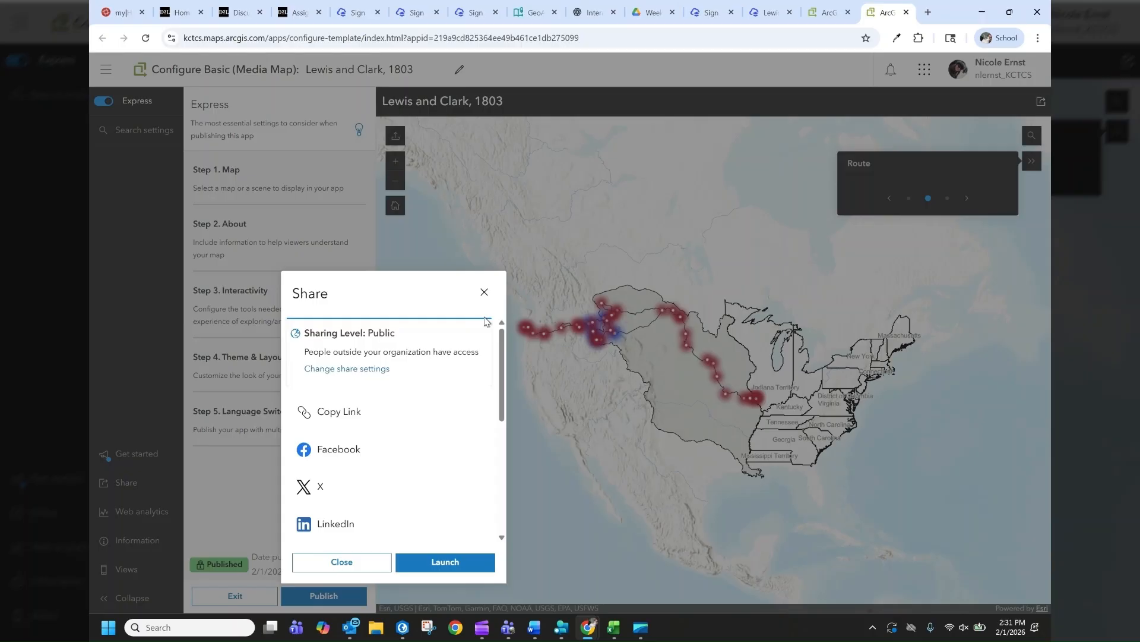
{"action": "left_click", "coordinate": [341, 564]}
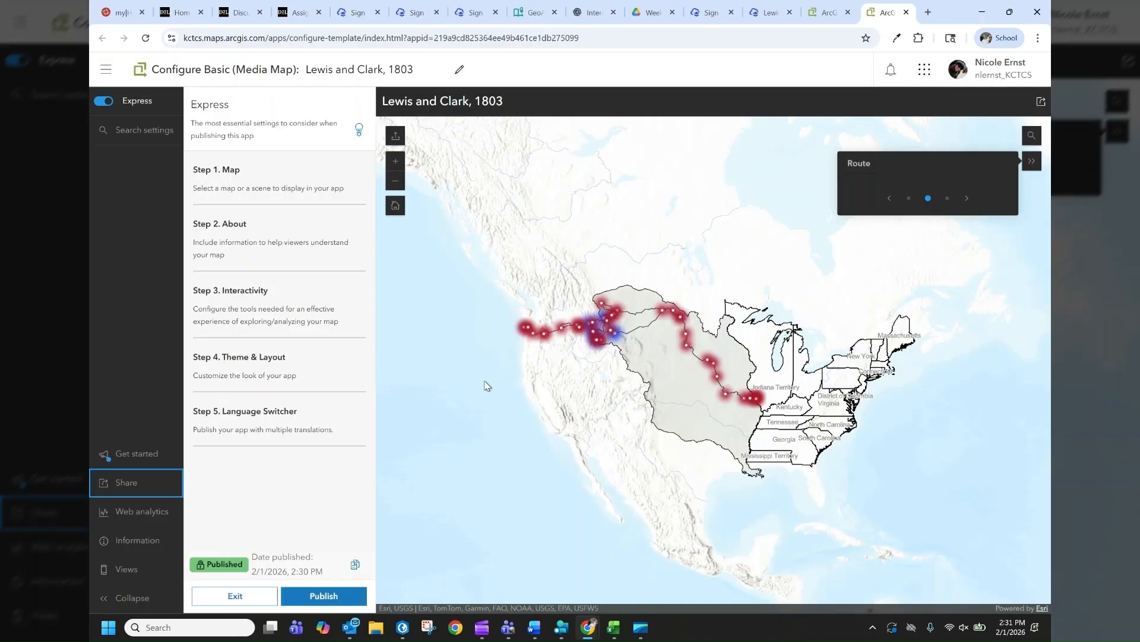